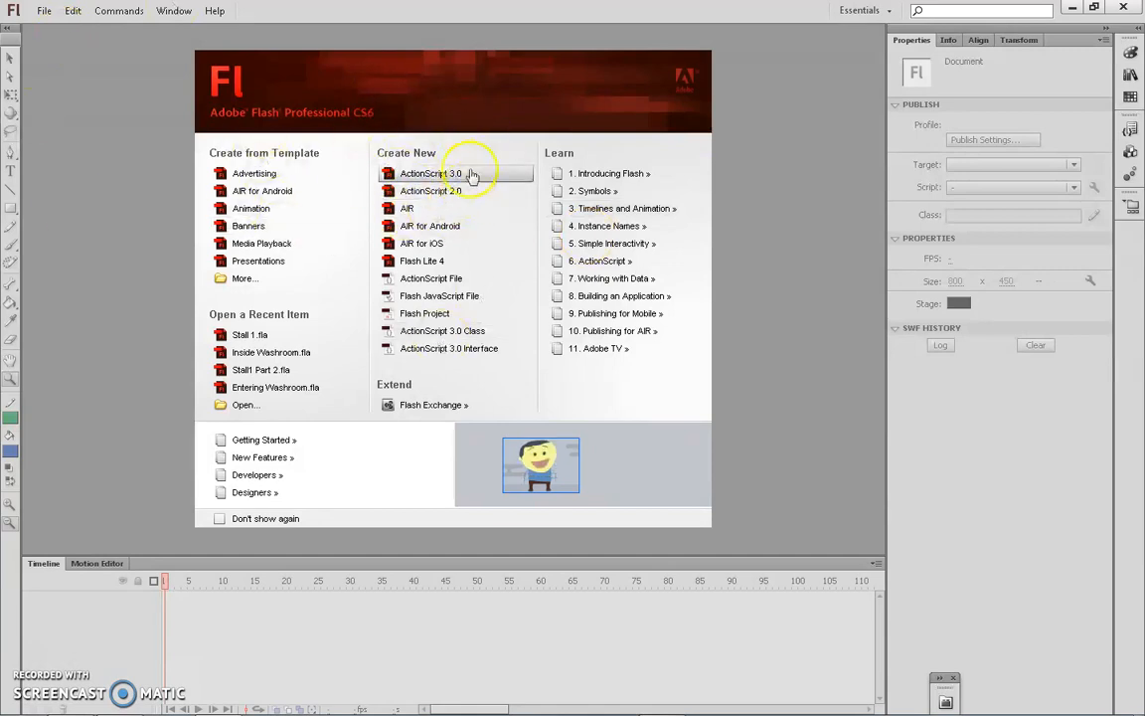
Step: Create a new ActionScript 3.0 document and activate the Selection tool
{"action": "left_click", "coordinate": [437, 175]}
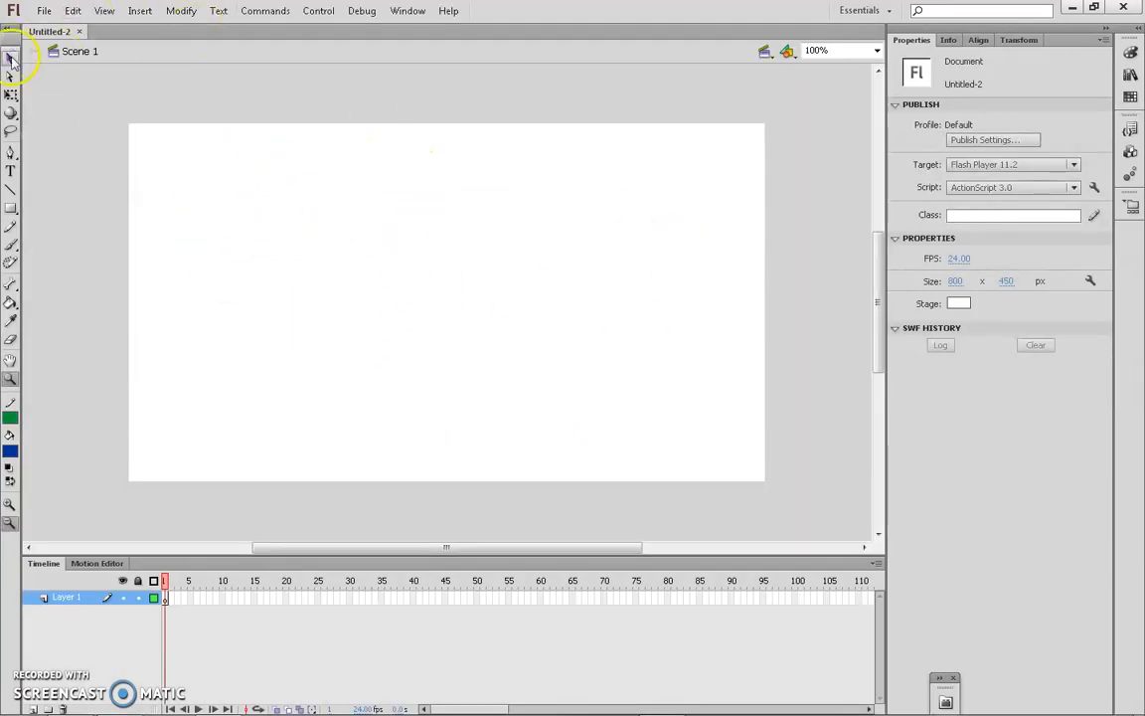
{"action": "left_click", "coordinate": [9, 58]}
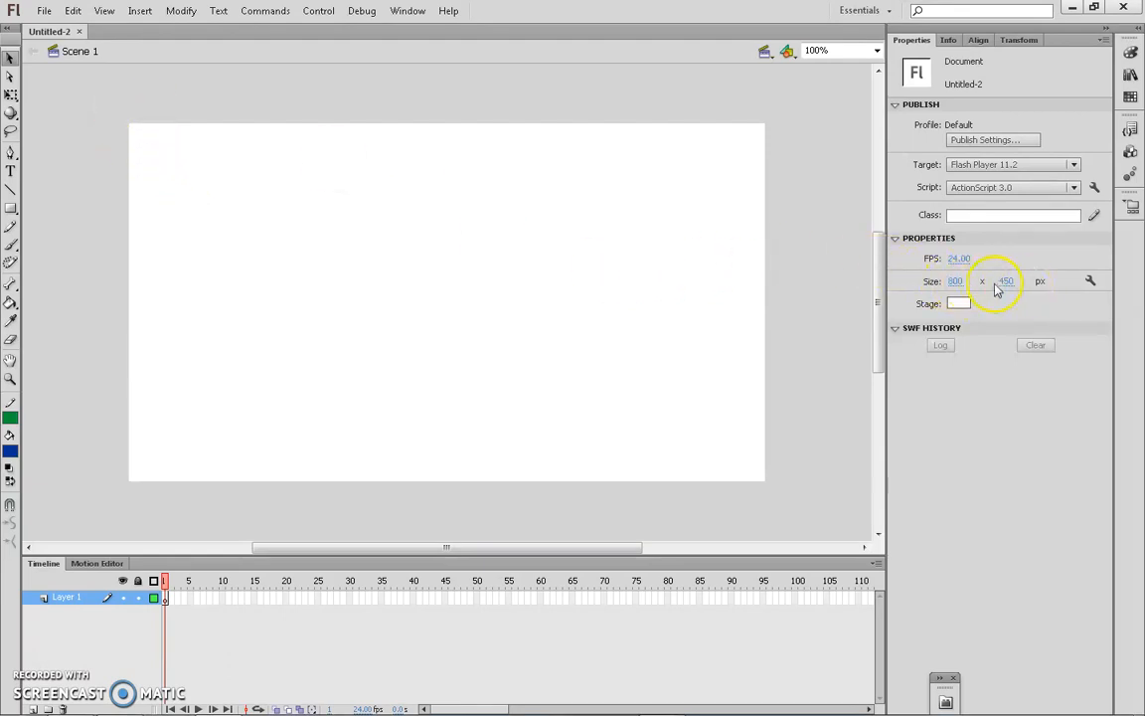
Step: Set the stage background color to black in the document settings
{"action": "left_click", "coordinate": [1091, 282]}
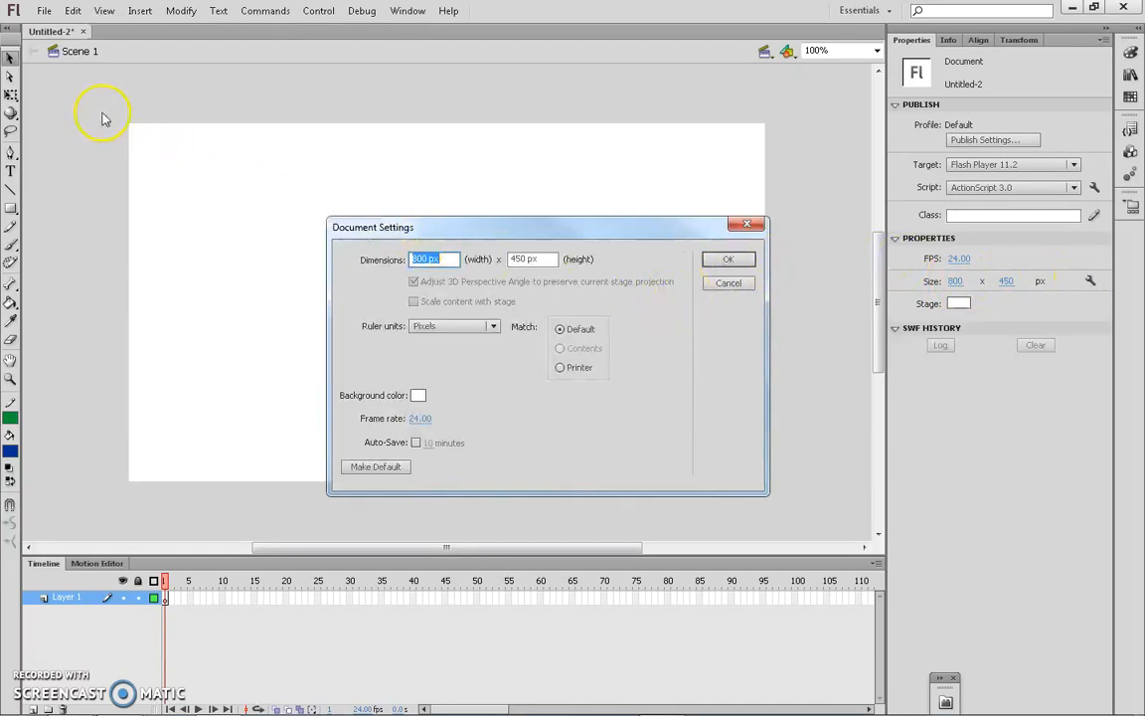
{"action": "left_click_drag", "start_coordinate": [563, 241], "coordinate": [573, 219]}
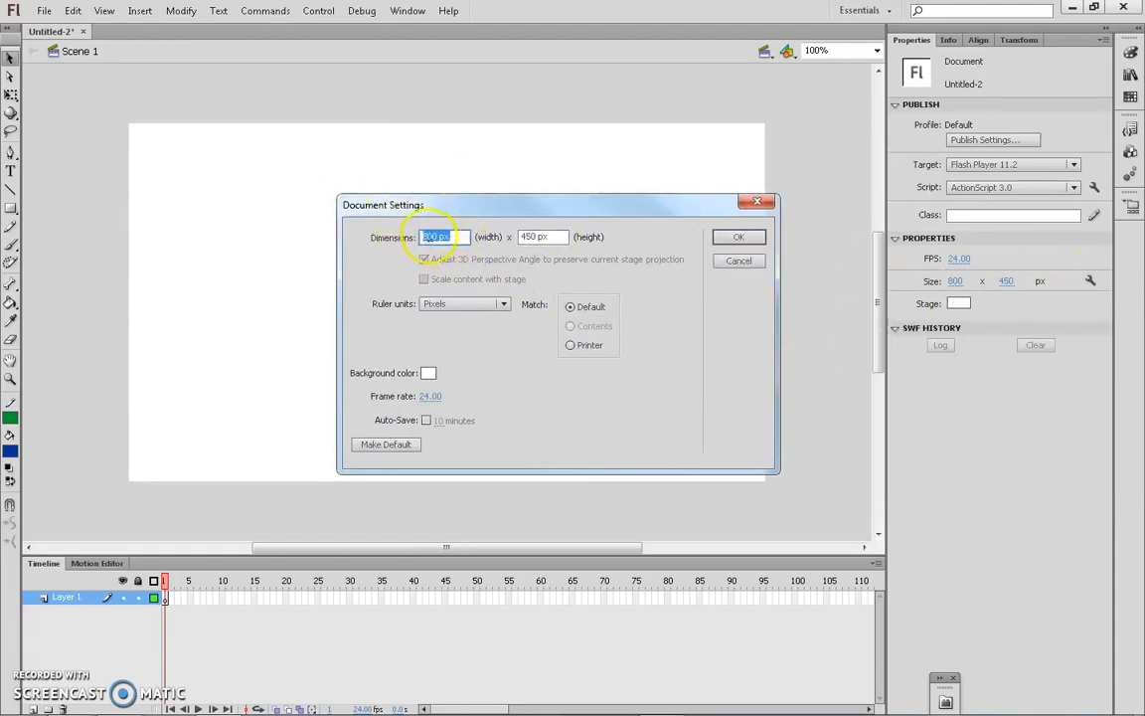
{"action": "left_click", "coordinate": [425, 376]}
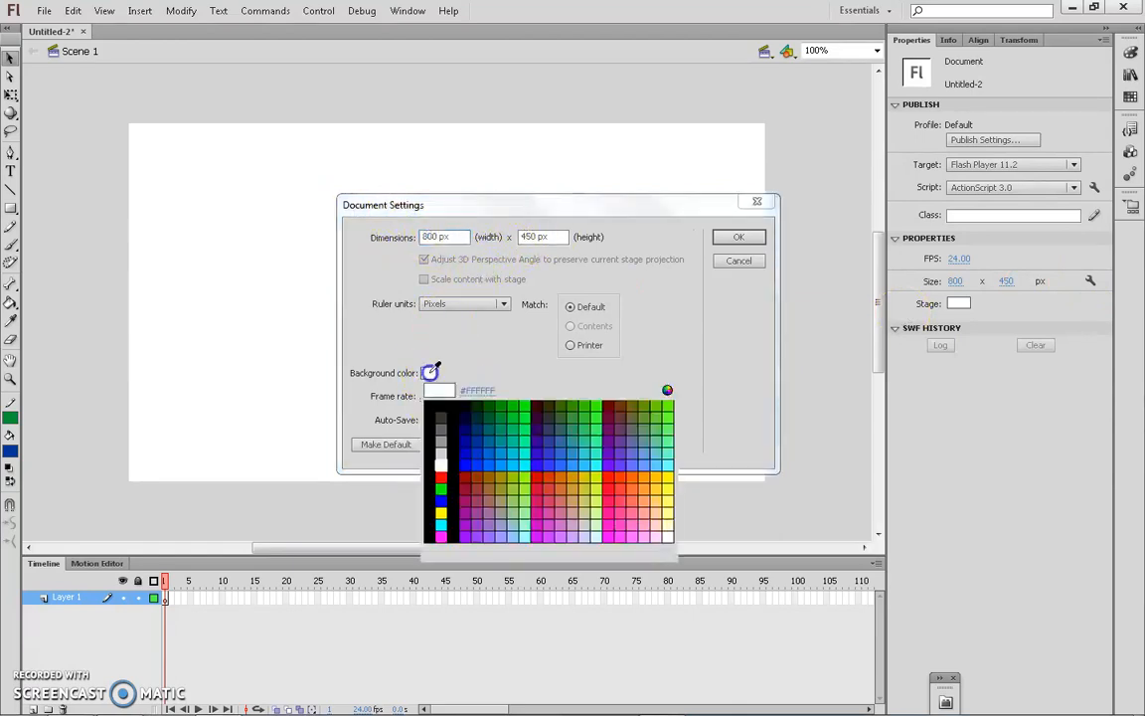
{"action": "left_click", "coordinate": [435, 405]}
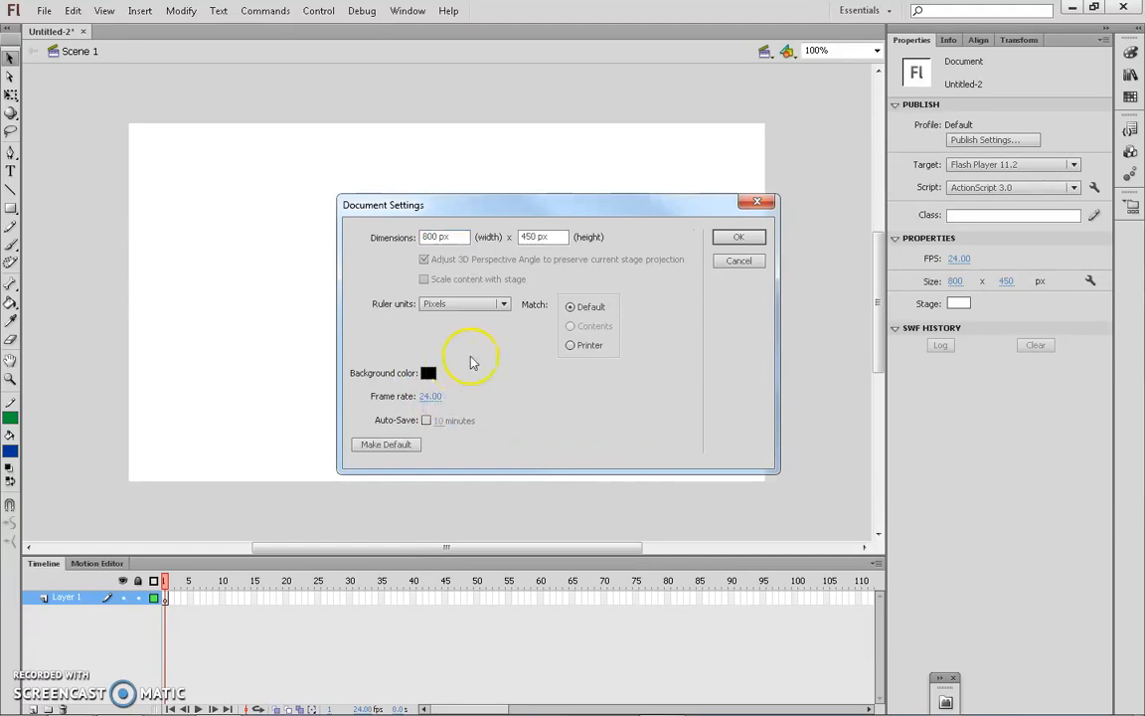
{"action": "left_click", "coordinate": [747, 238]}
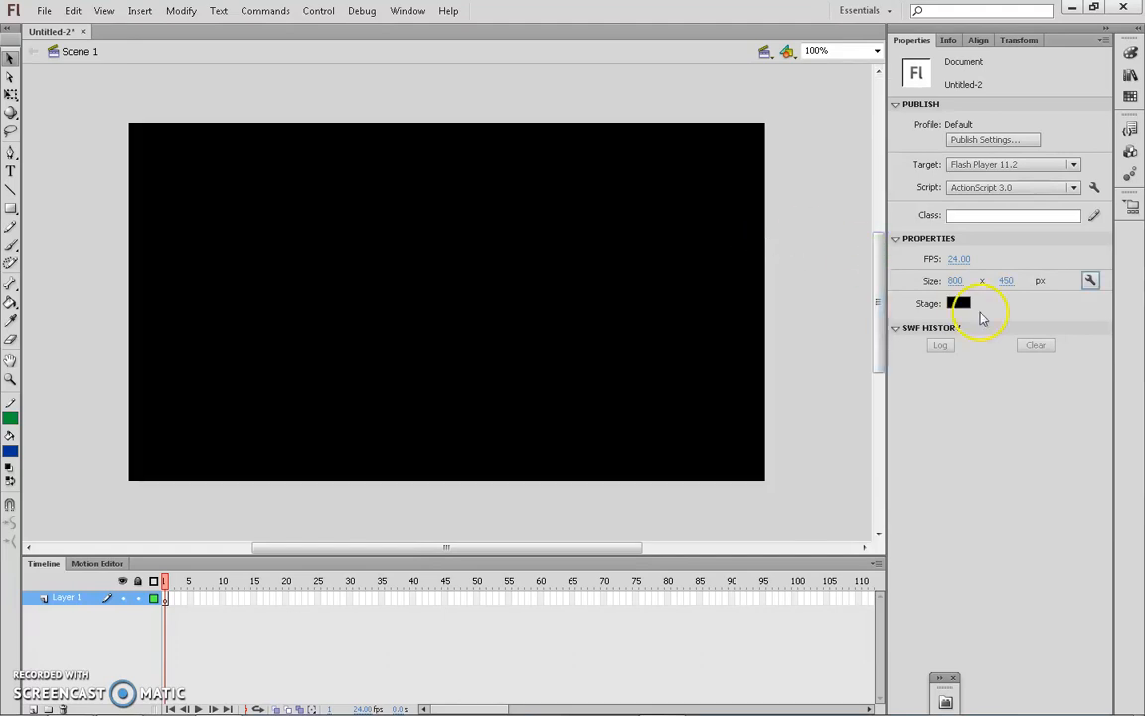
Step: Set the stage color to white and make the current document settings the default for new documents
{"action": "left_click", "coordinate": [960, 303]}
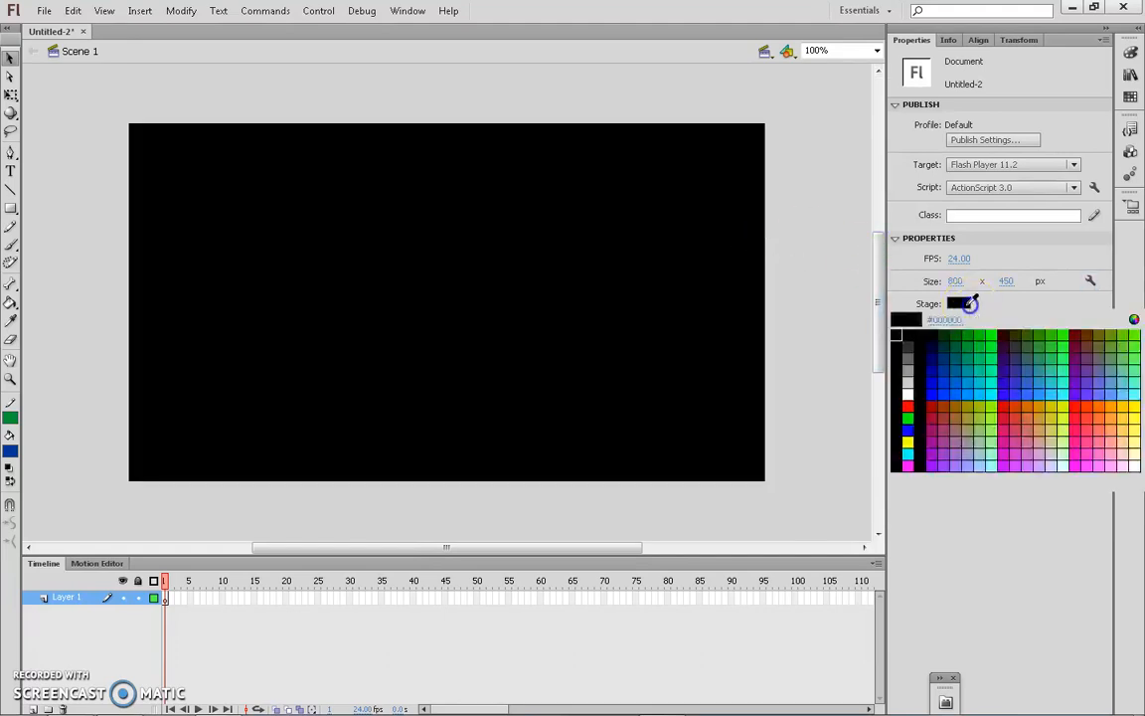
{"action": "left_click", "coordinate": [907, 392]}
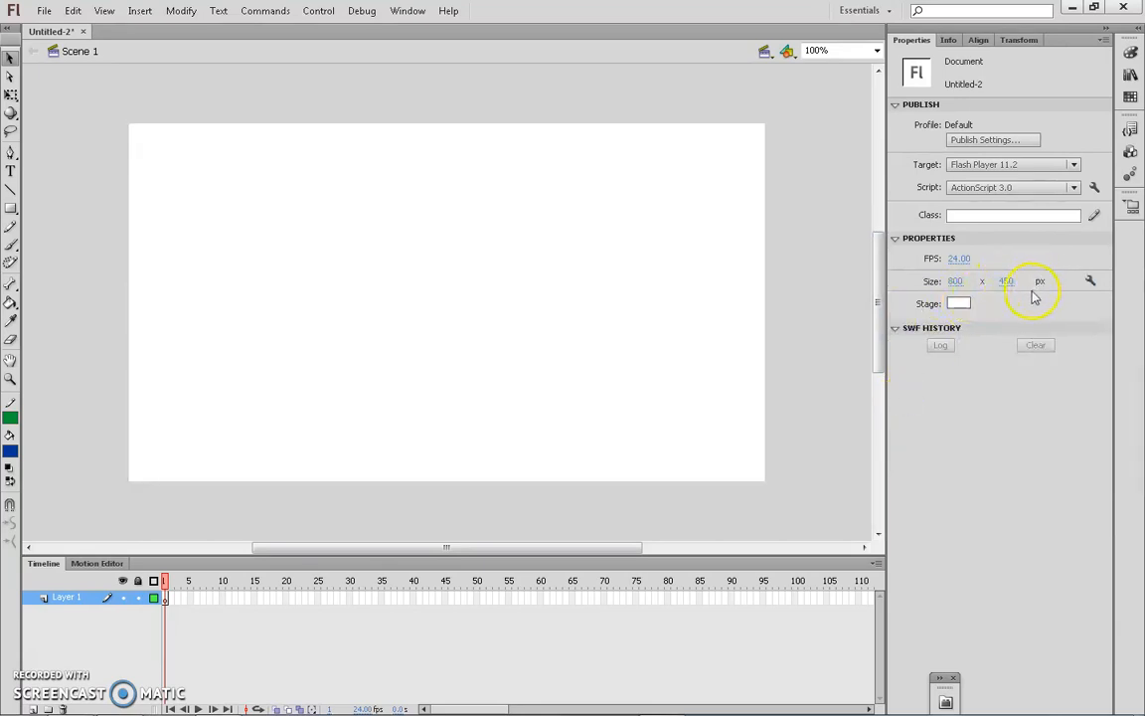
{"action": "left_click", "coordinate": [1091, 281]}
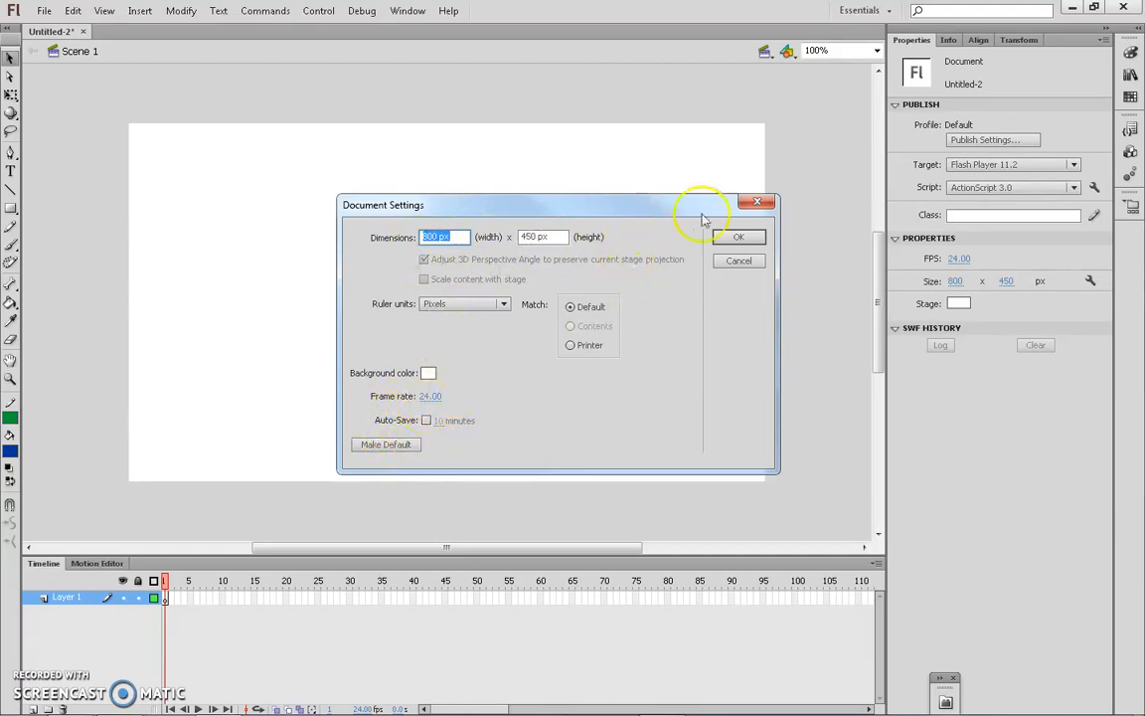
{"action": "left_click", "coordinate": [400, 444]}
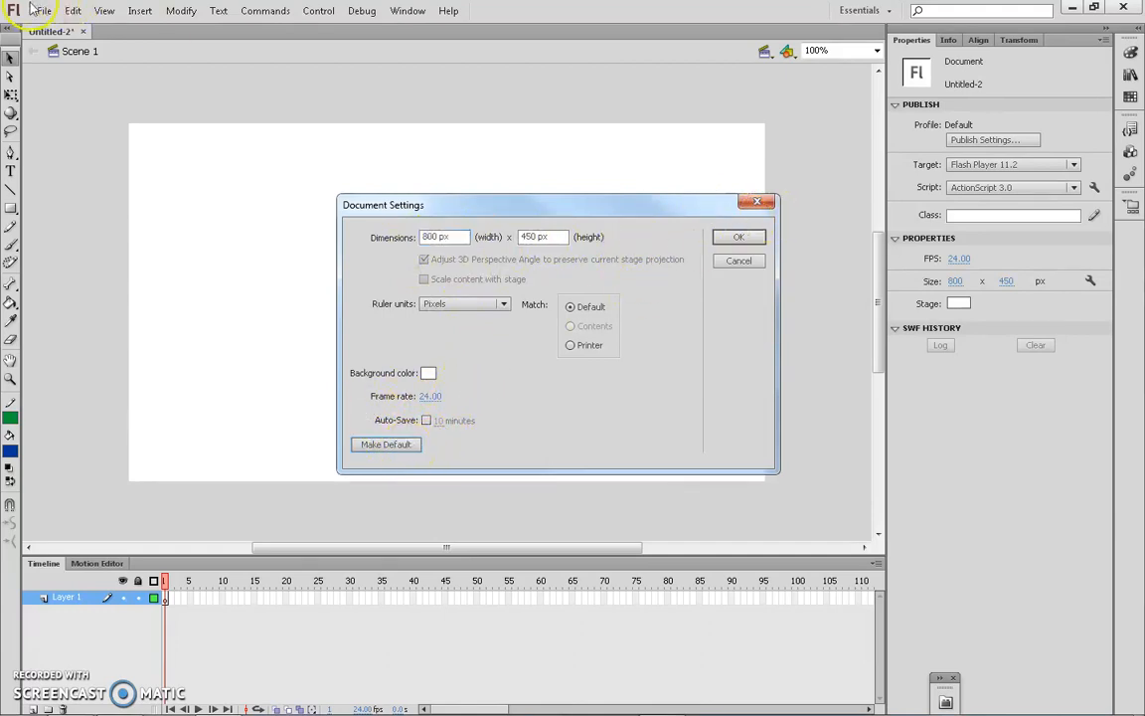
{"action": "left_click", "coordinate": [746, 236]}
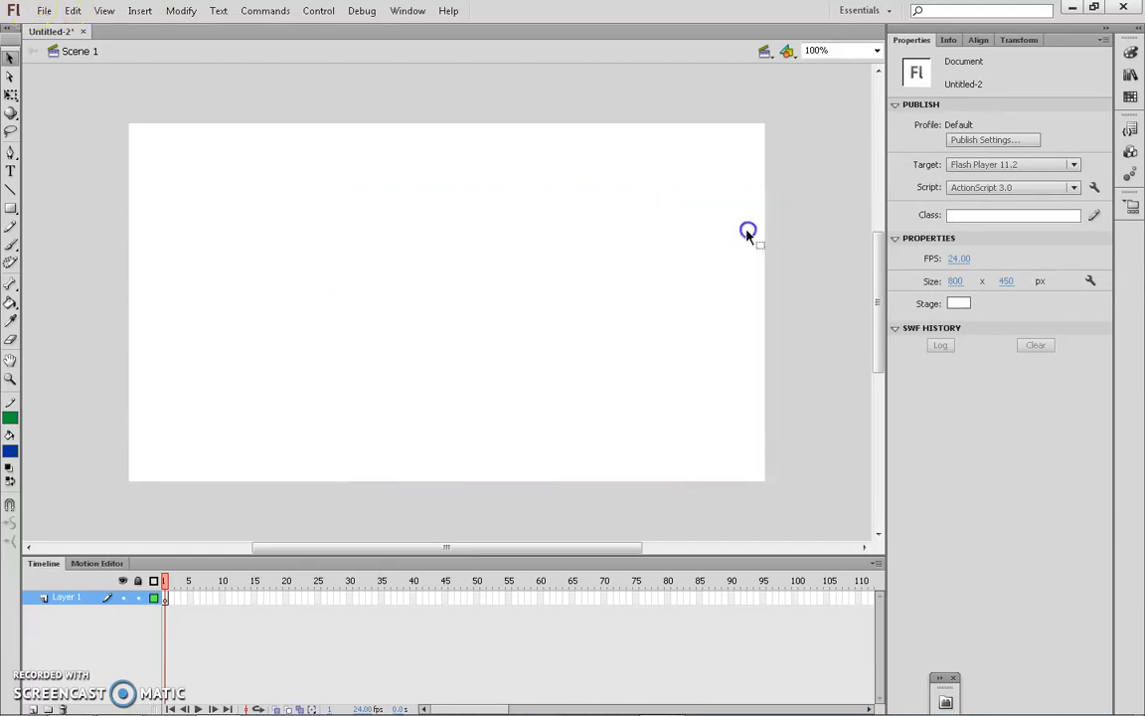
Step: Create another ActionScript 3.0 document with the default settings and close it again
{"action": "left_click", "coordinate": [42, 11]}
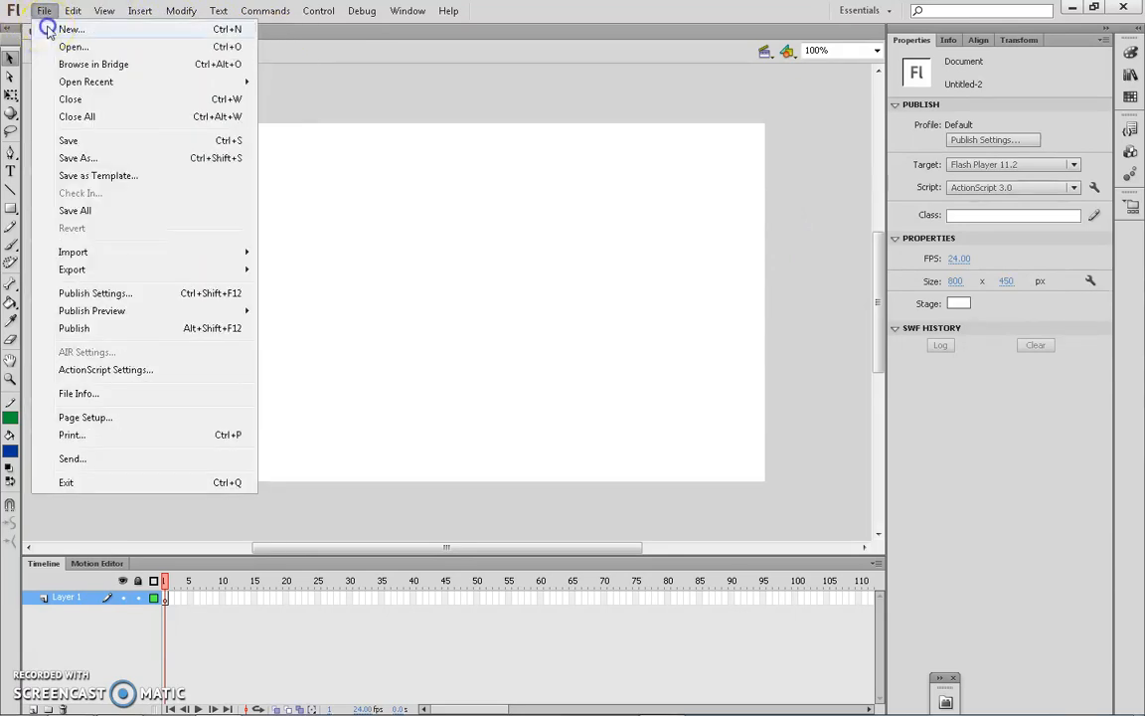
{"action": "left_click", "coordinate": [32, 30]}
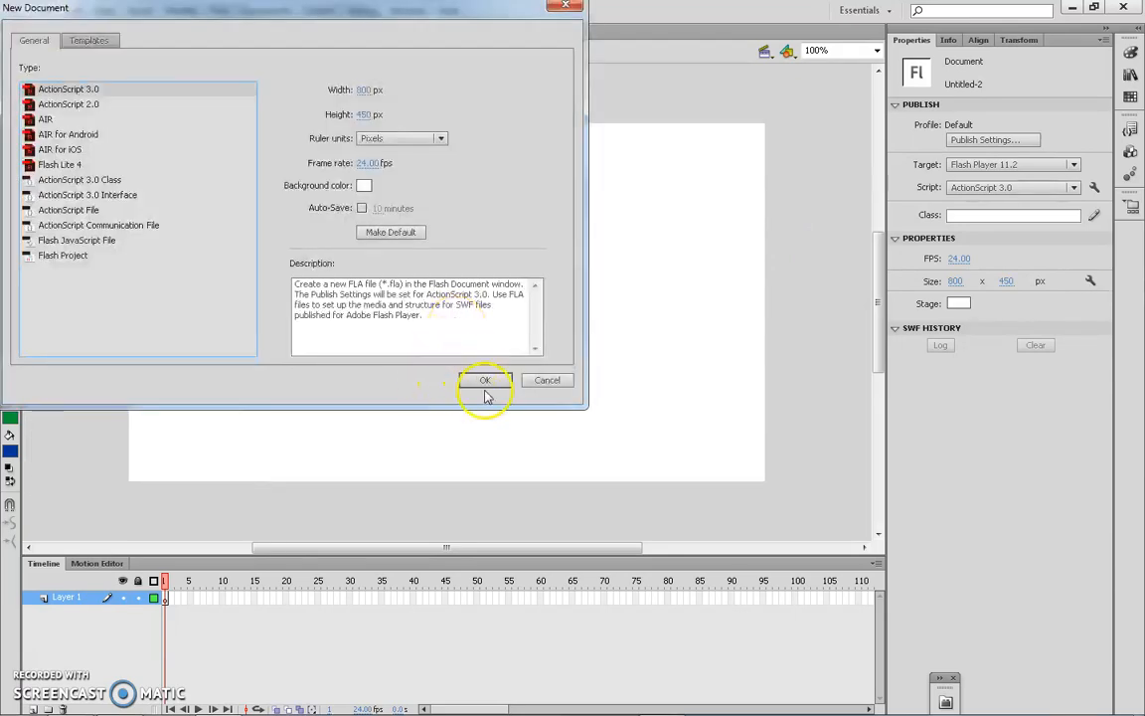
{"action": "left_click", "coordinate": [485, 382]}
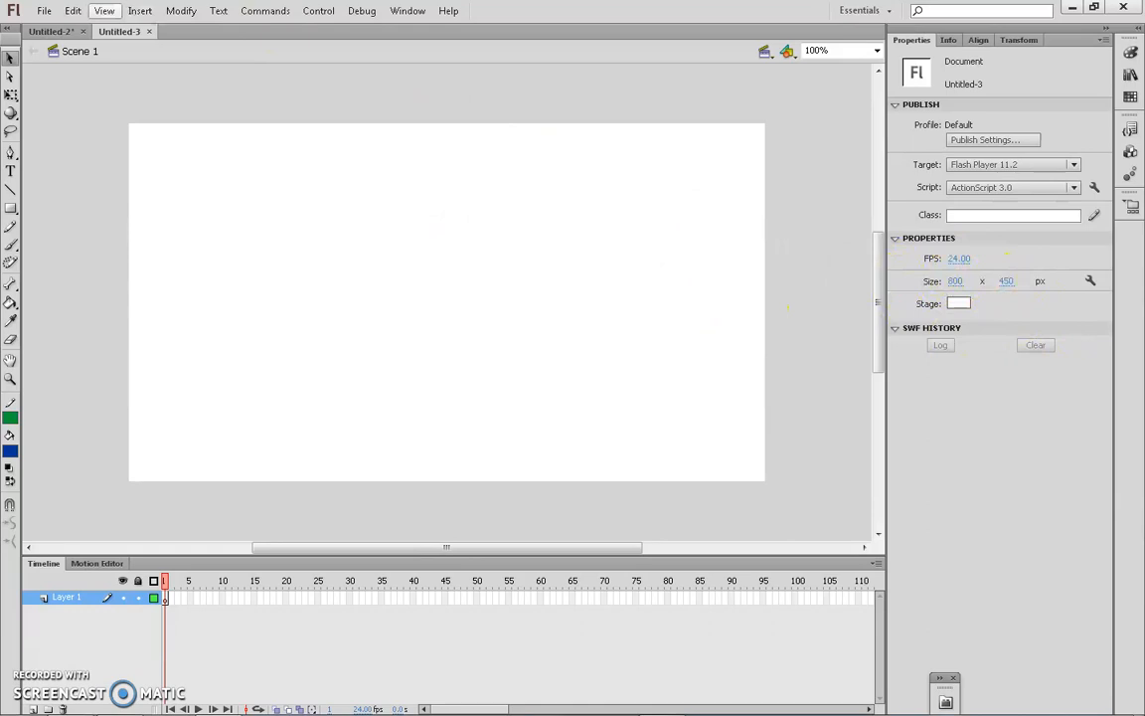
{"action": "left_click", "coordinate": [149, 31]}
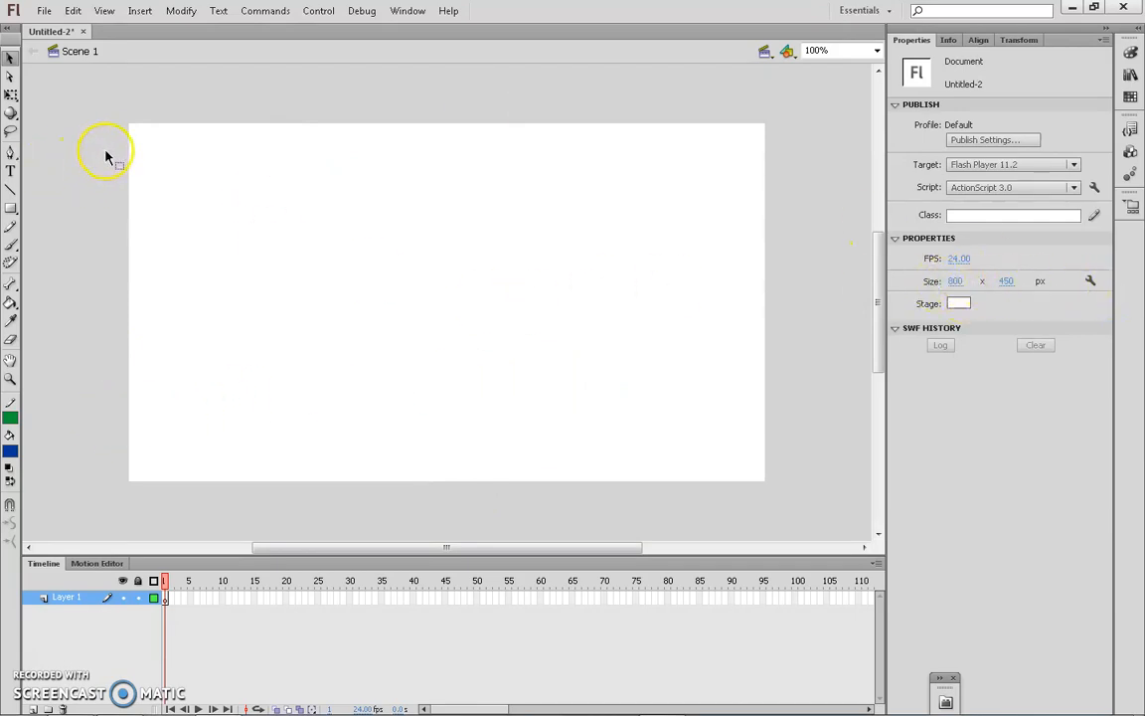
{"action": "left_click", "coordinate": [9, 208]}
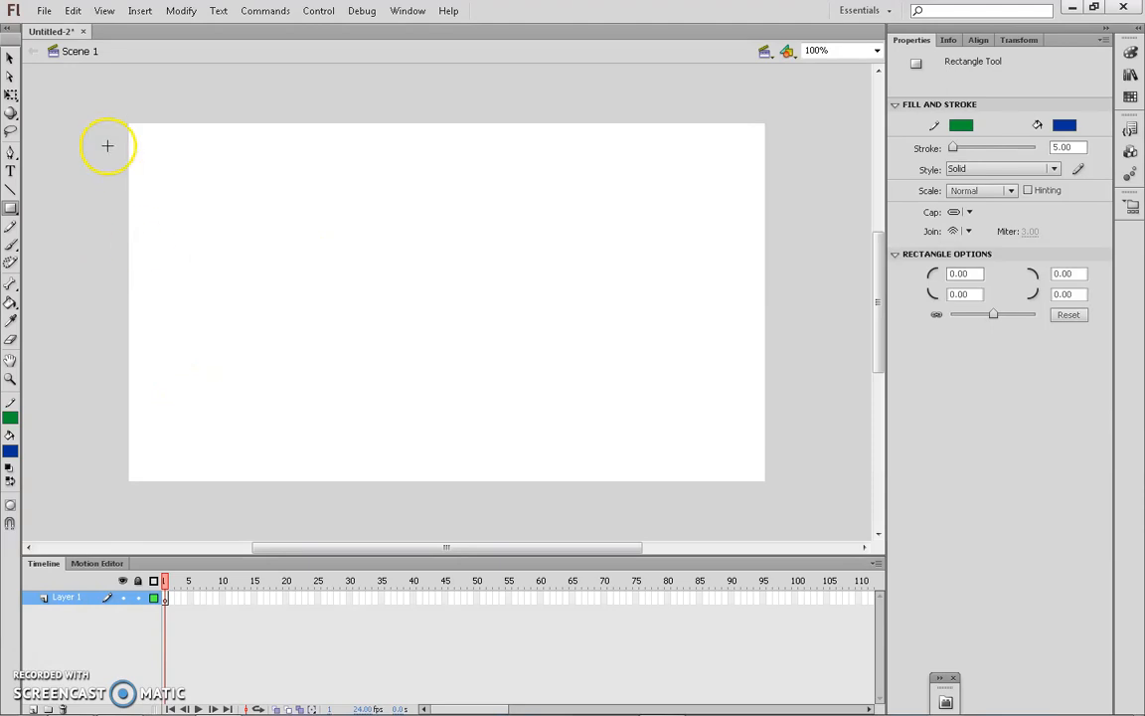
{"action": "left_click", "coordinate": [8, 60]}
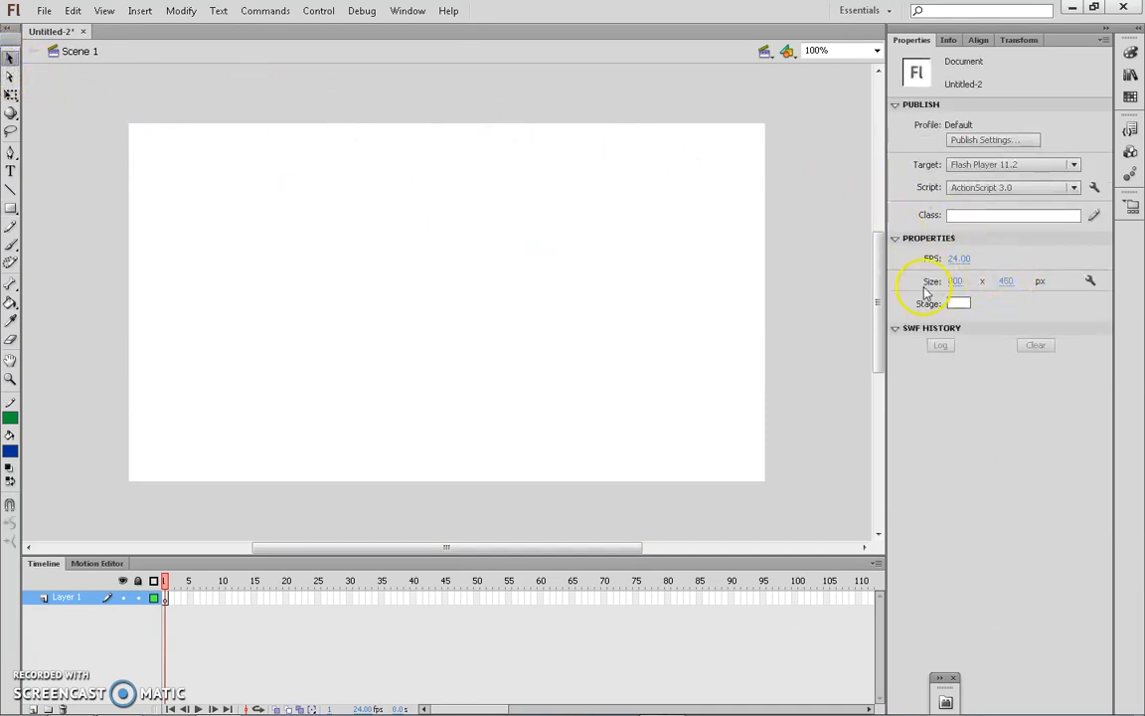
Step: In the publish settings, turn off the HTML Wrapper output and set the JPEG quality to 85
{"action": "left_click", "coordinate": [44, 11]}
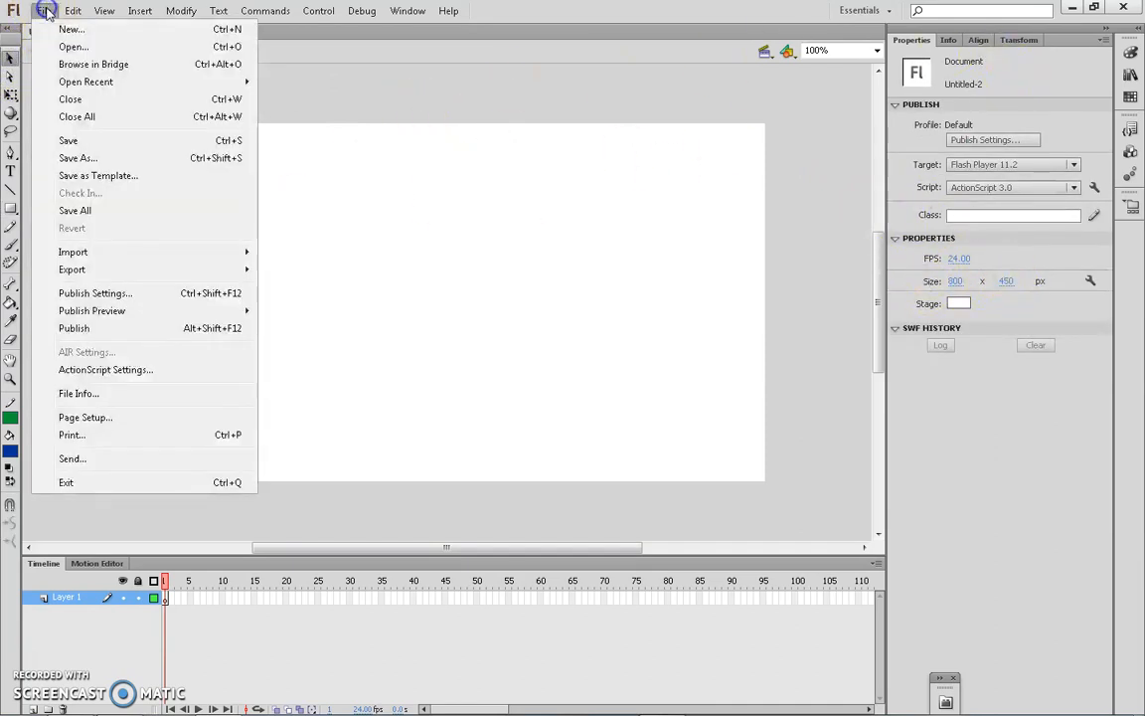
{"action": "left_click", "coordinate": [149, 299]}
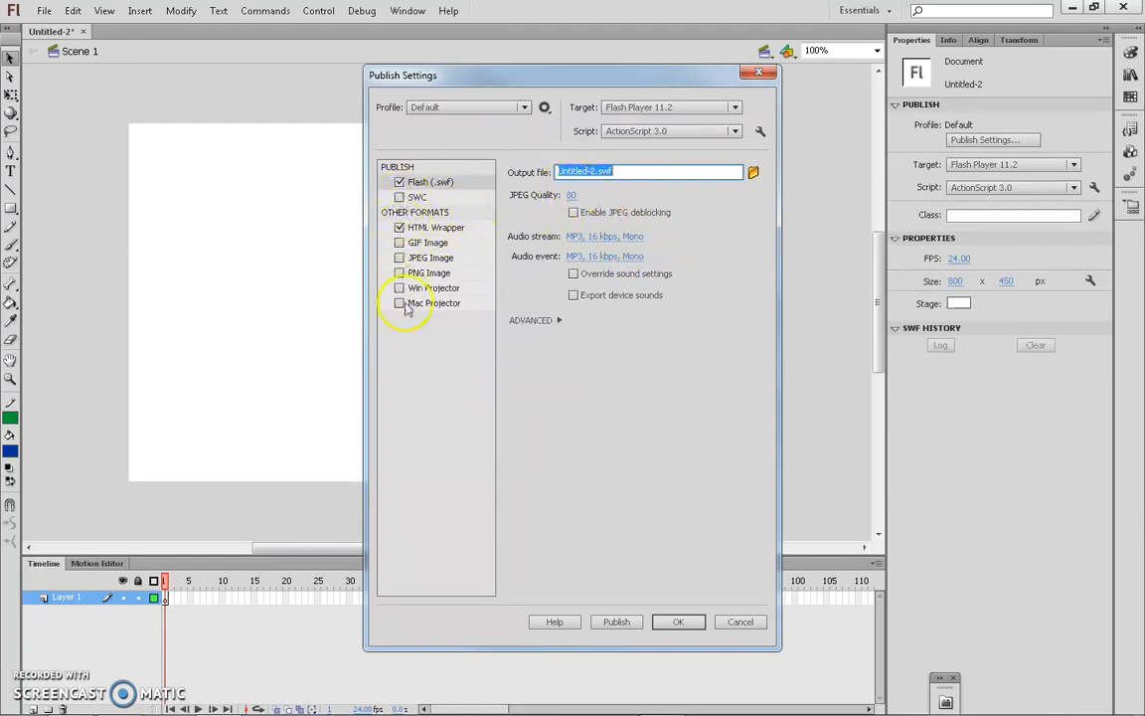
{"action": "left_click", "coordinate": [399, 228]}
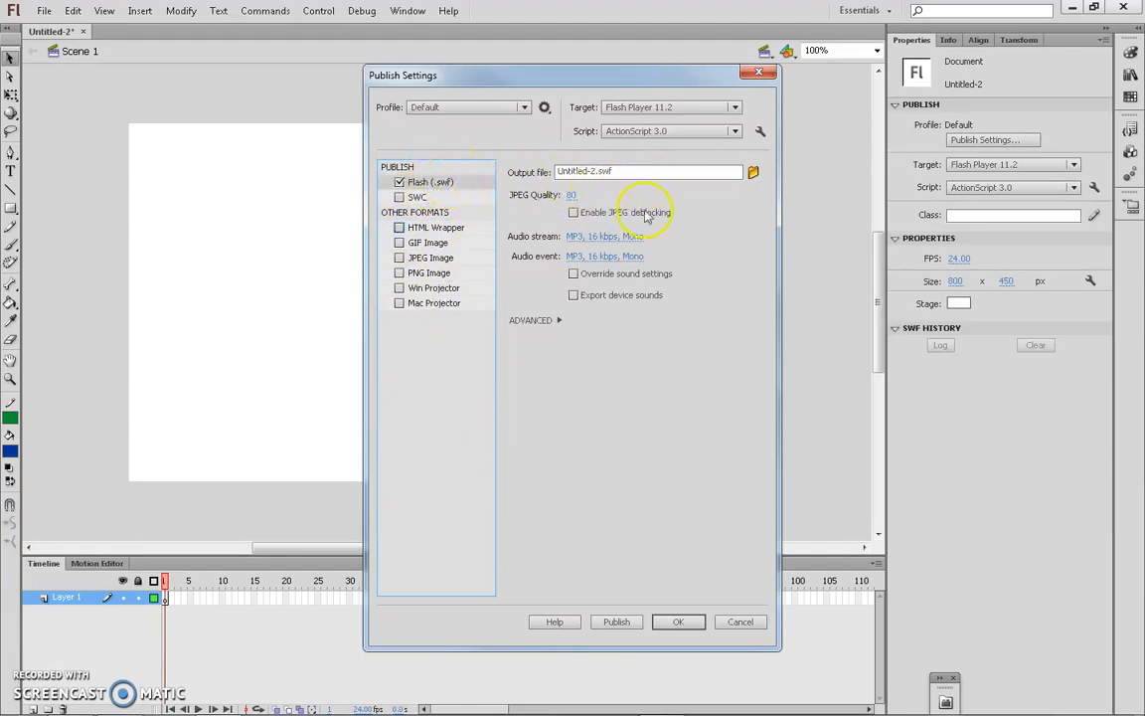
{"action": "left_click", "coordinate": [573, 195]}
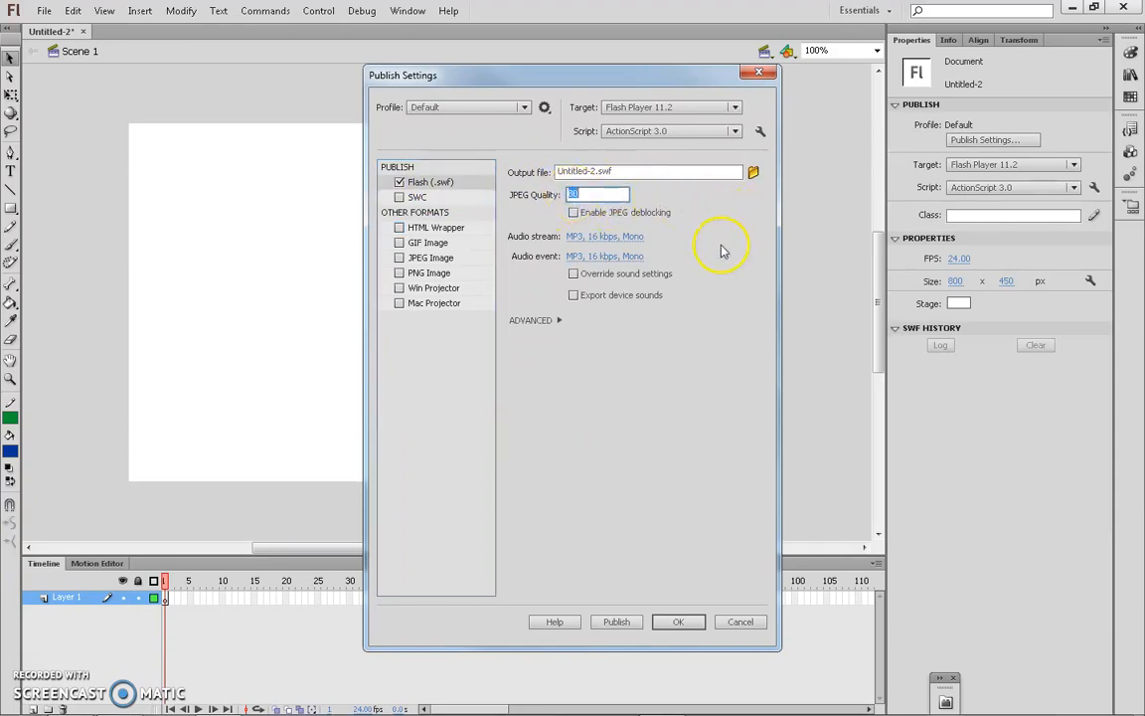
{"action": "type", "text": "9"}
{"action": "key", "text": "BackSpace"}
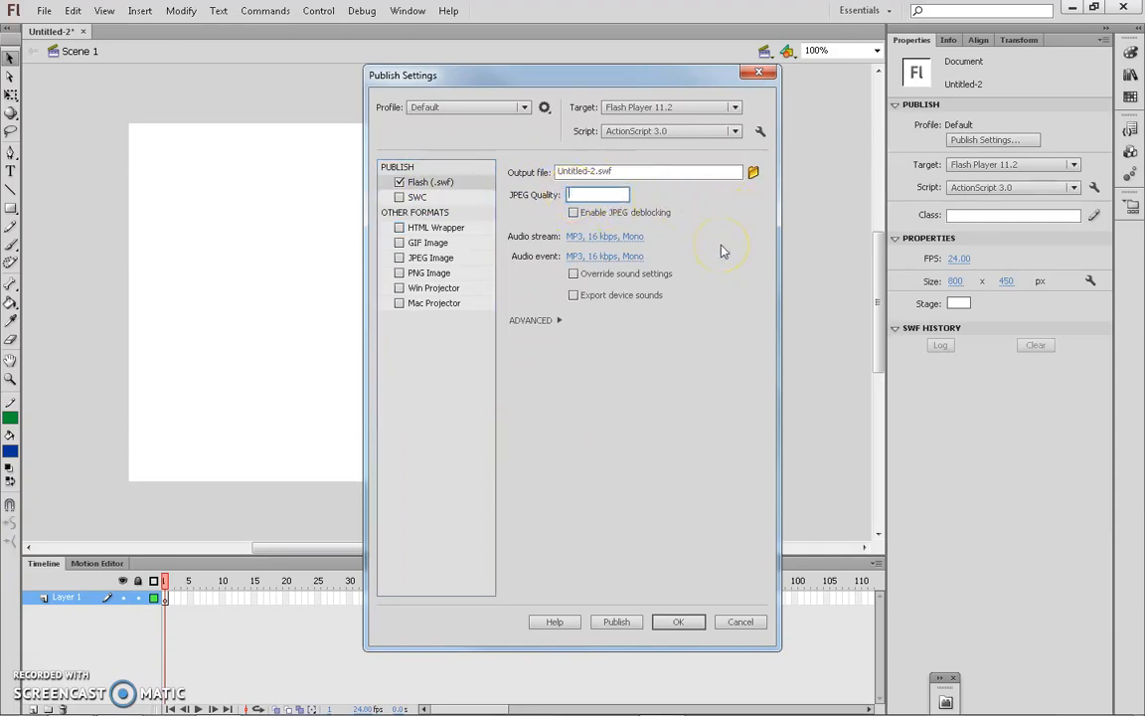
{"action": "type", "text": "85"}
{"action": "key", "text": "Return"}
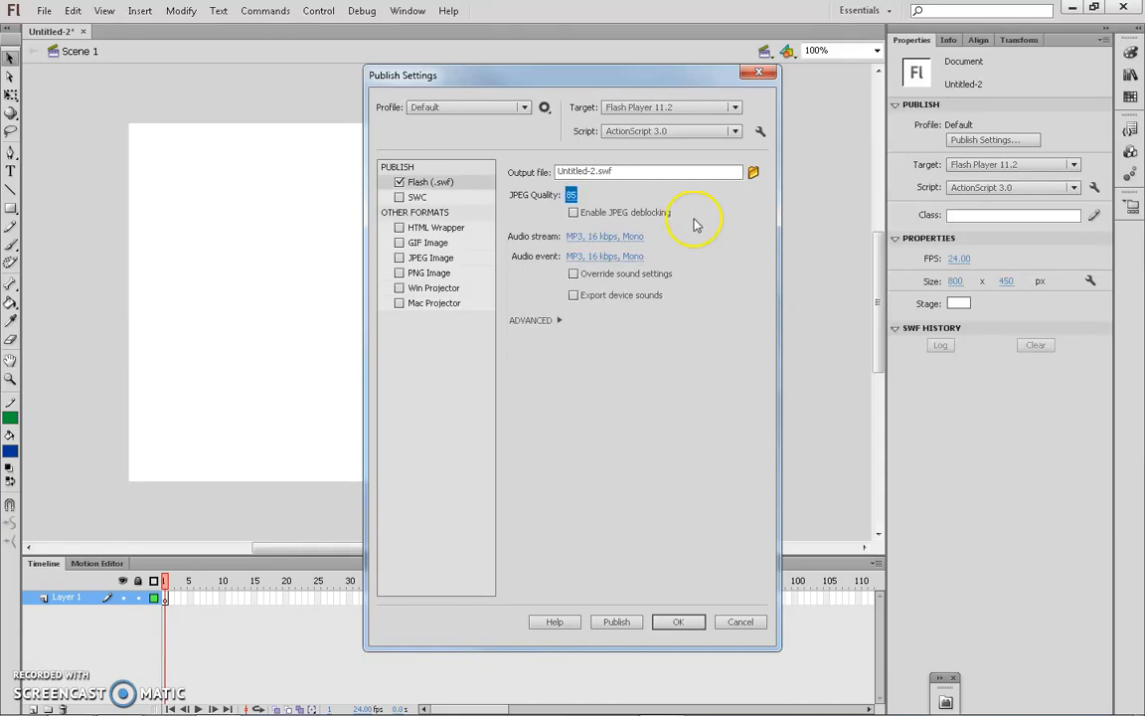
Step: Set the audio stream to MP3 at 160 kbps in stereo with Best quality
{"action": "left_click", "coordinate": [606, 237]}
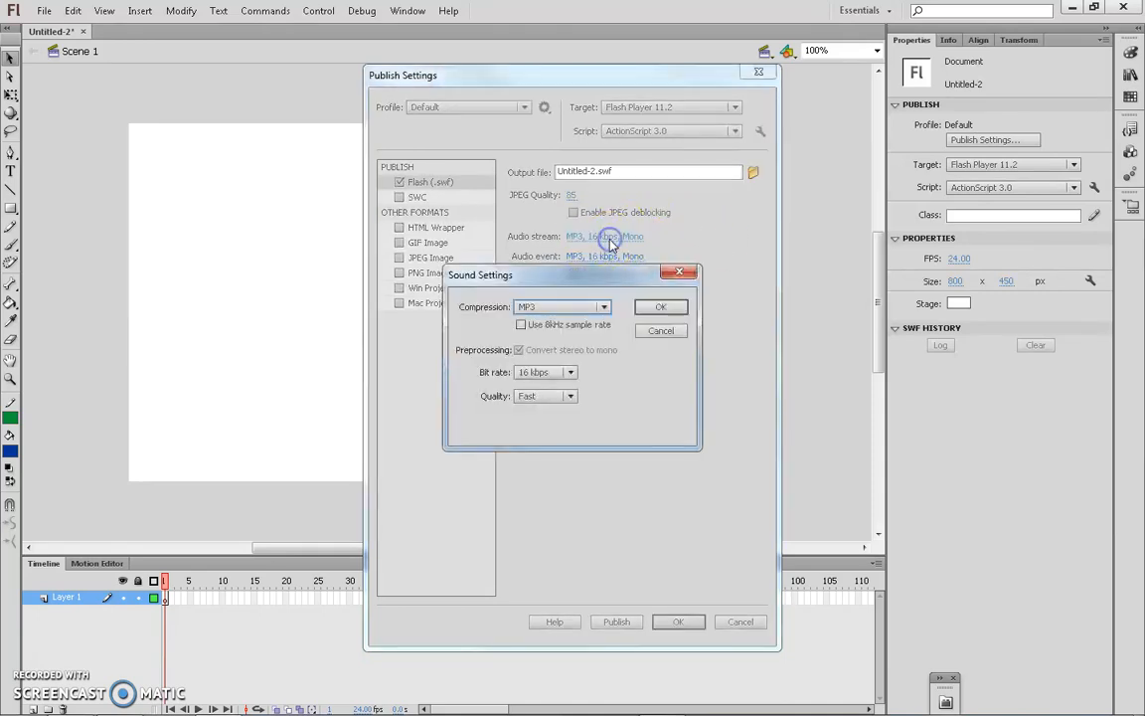
{"action": "left_click", "coordinate": [567, 372]}
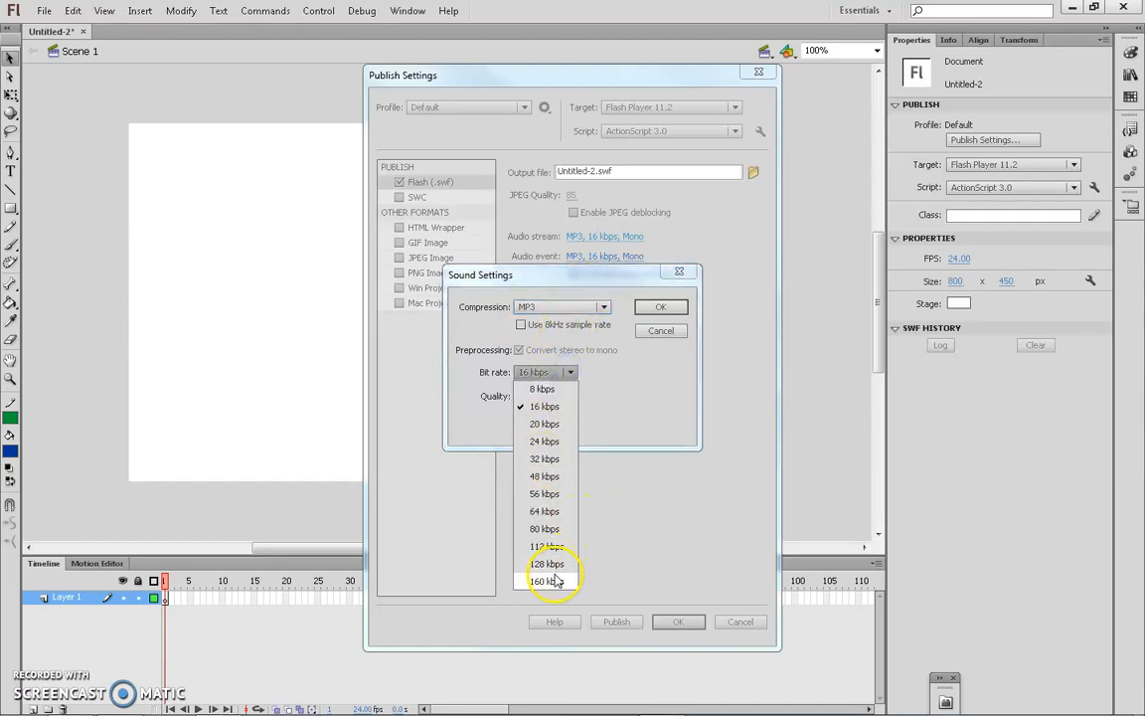
{"action": "left_click", "coordinate": [553, 580]}
{"action": "left_click", "coordinate": [572, 396]}
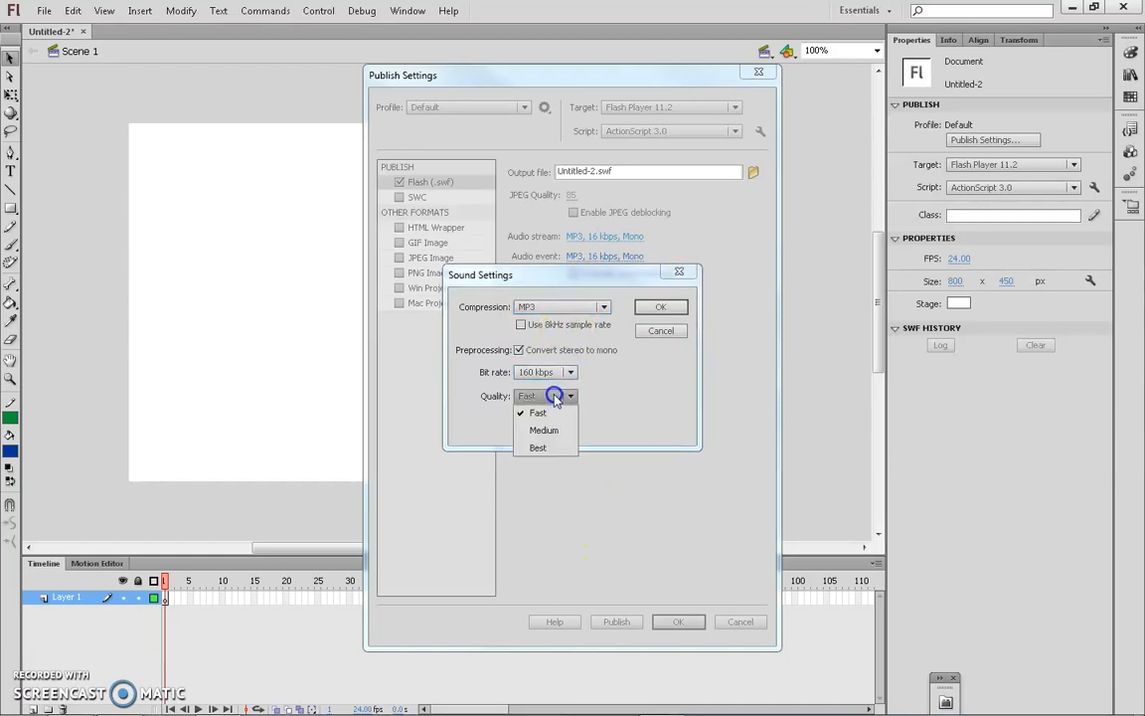
{"action": "left_click", "coordinate": [555, 448]}
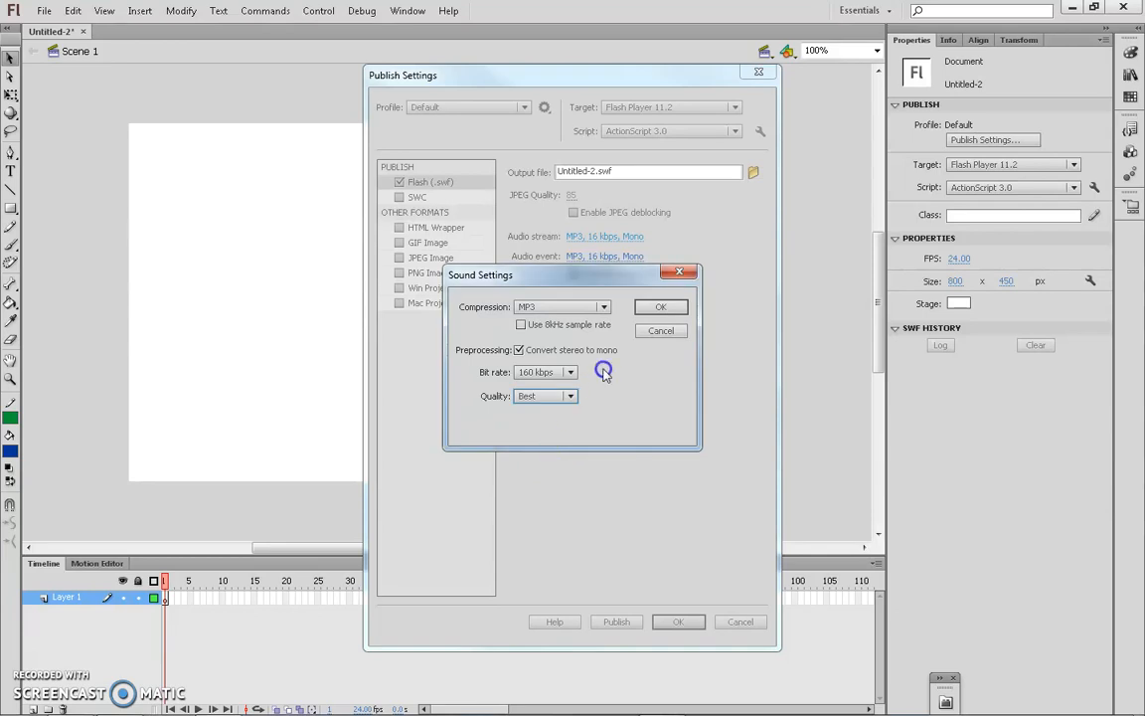
{"action": "left_click", "coordinate": [658, 307]}
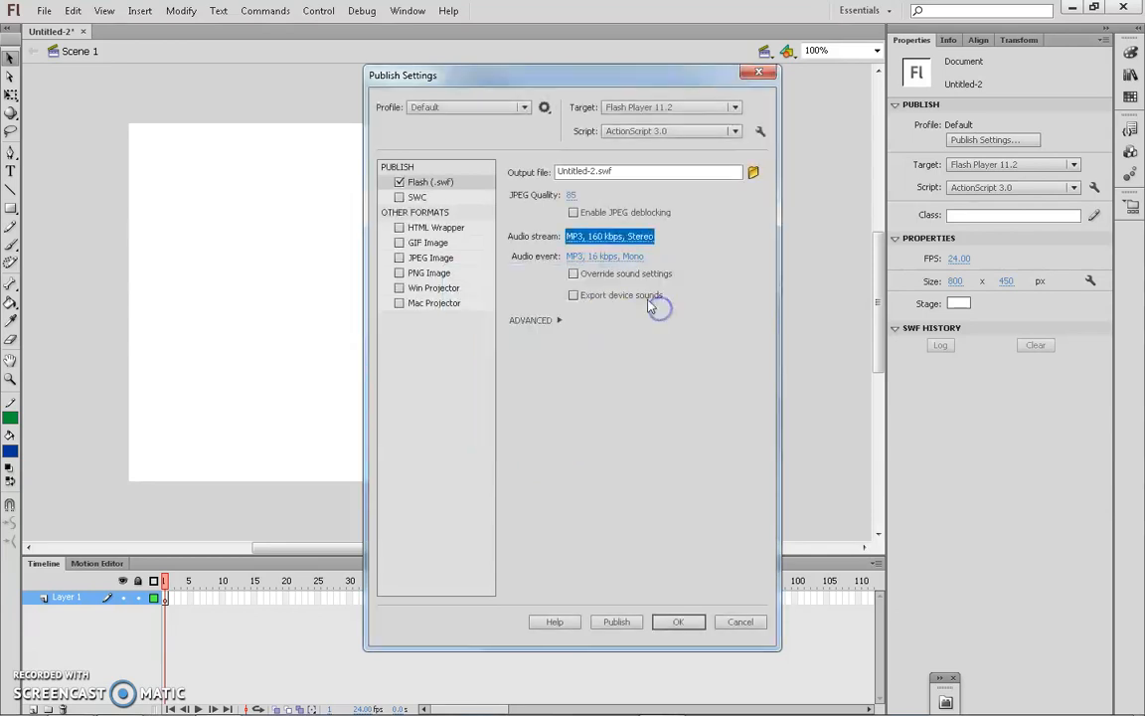
Step: Set the audio event to MP3 at 160 kbps in stereo with Best quality, and apply the publish settings
{"action": "left_click", "coordinate": [616, 261]}
{"action": "left_click", "coordinate": [554, 376]}
{"action": "left_click", "coordinate": [537, 581]}
{"action": "left_click", "coordinate": [533, 356]}
{"action": "left_click", "coordinate": [570, 395]}
{"action": "left_click", "coordinate": [562, 439]}
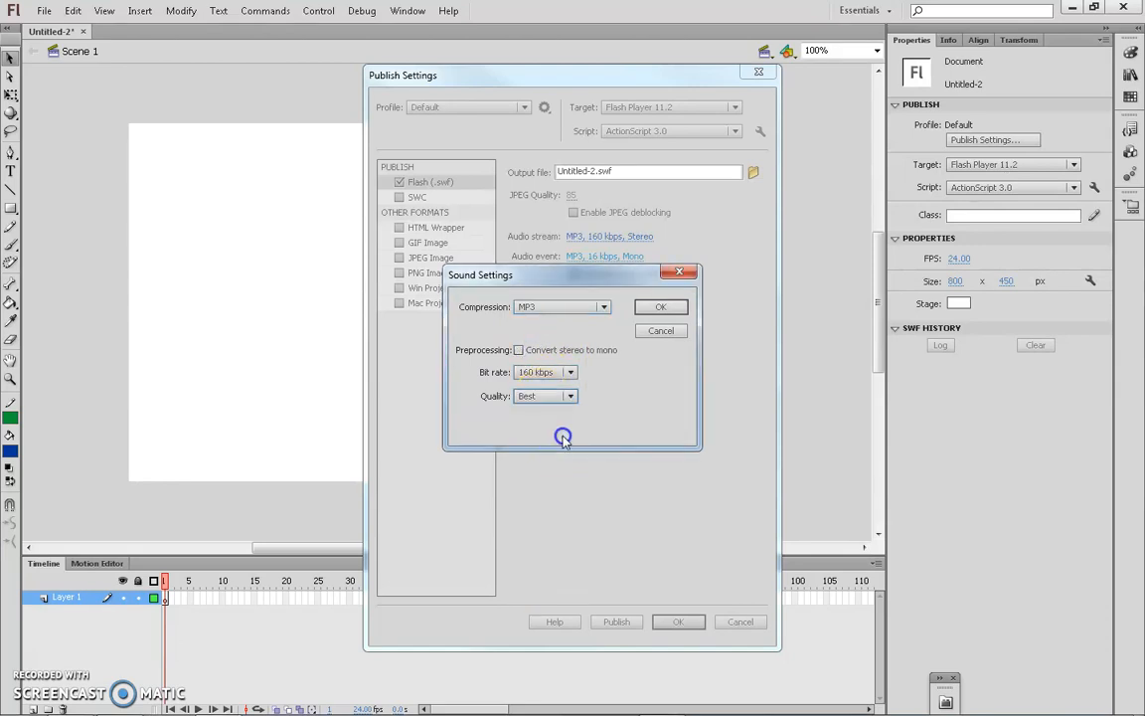
{"action": "left_click", "coordinate": [648, 307]}
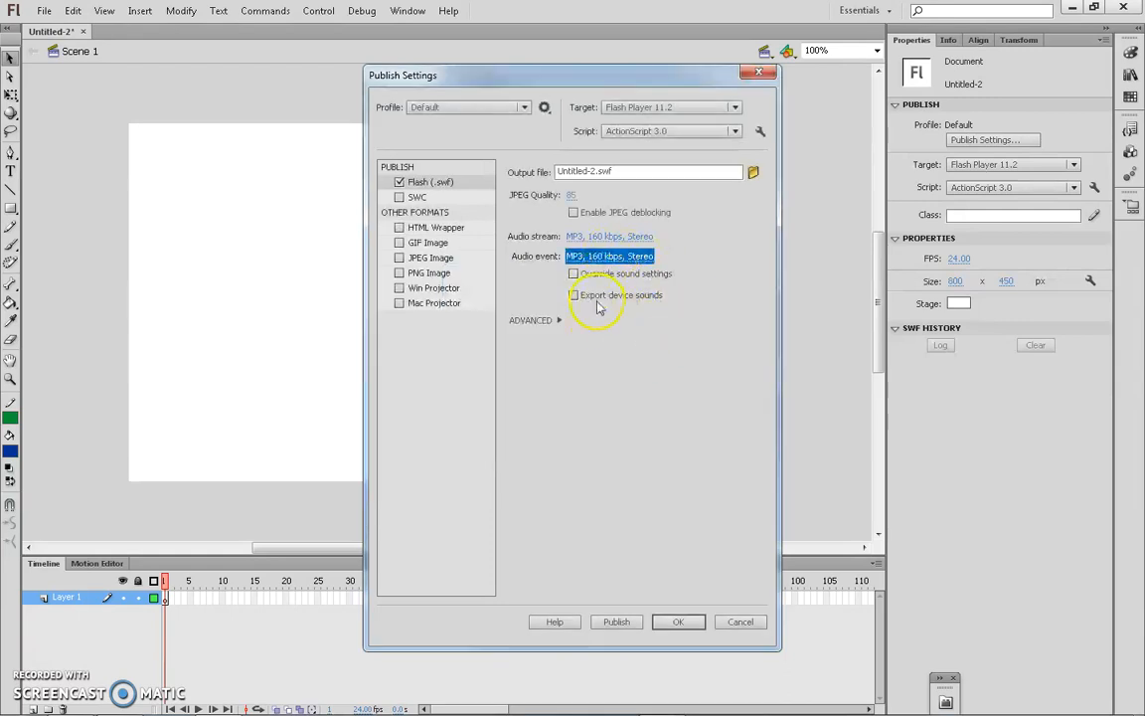
{"action": "left_click", "coordinate": [684, 624]}
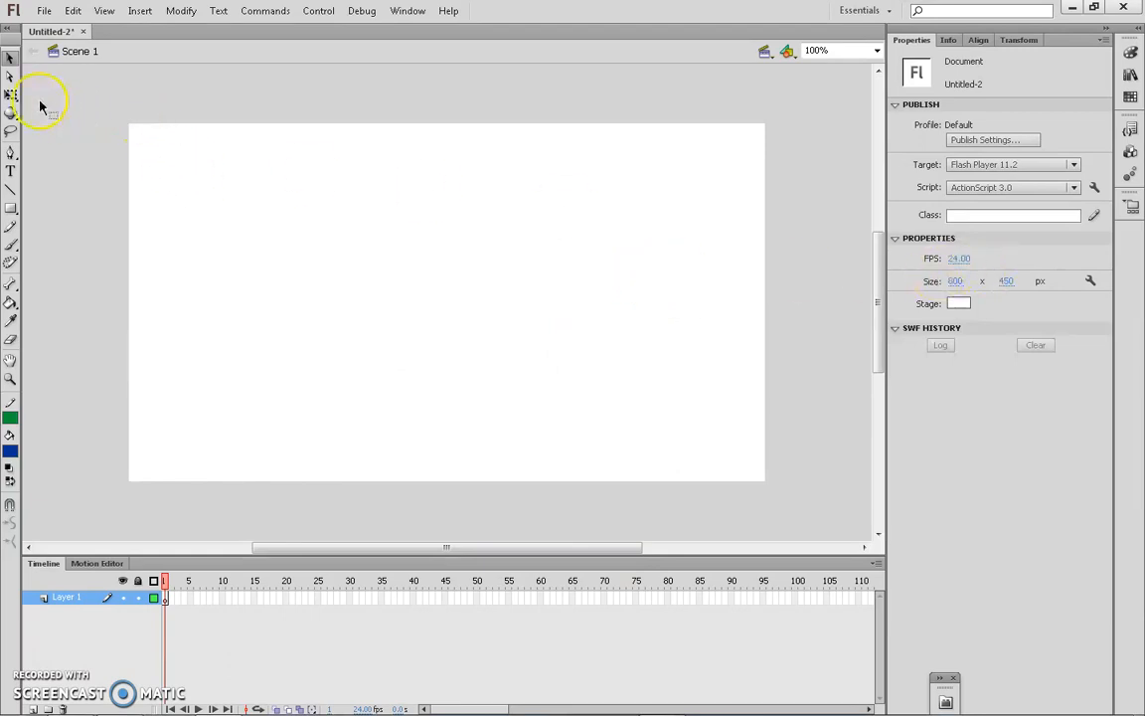
{"action": "left_click_drag", "start_coordinate": [77, 96], "coordinate": [600, 383]}
{"action": "left_click", "coordinate": [82, 110]}
{"action": "left_click", "coordinate": [11, 78]}
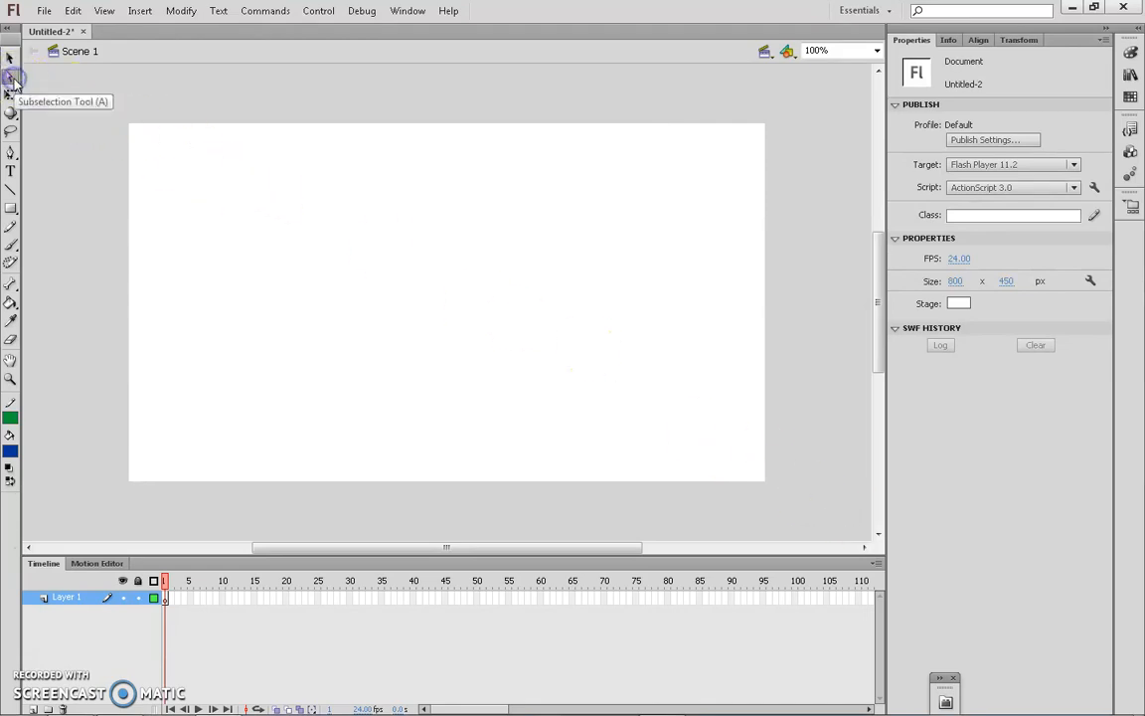
{"action": "left_click_drag", "start_coordinate": [129, 158], "coordinate": [375, 373]}
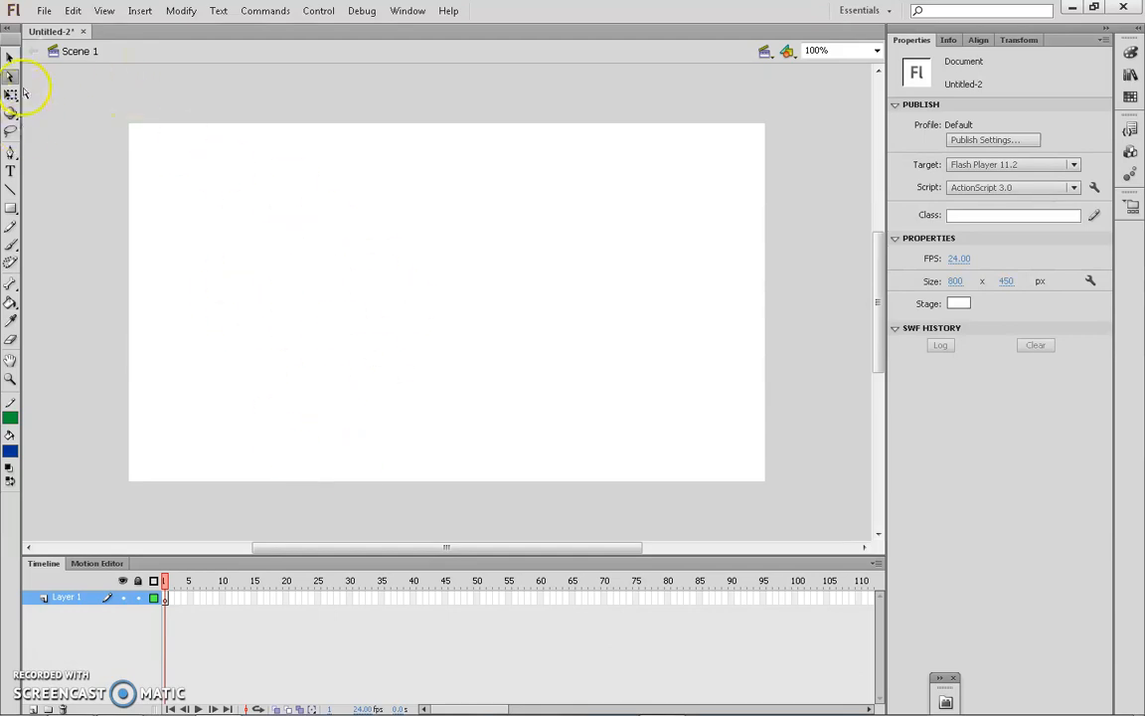
{"action": "left_click_drag", "start_coordinate": [190, 158], "coordinate": [506, 358]}
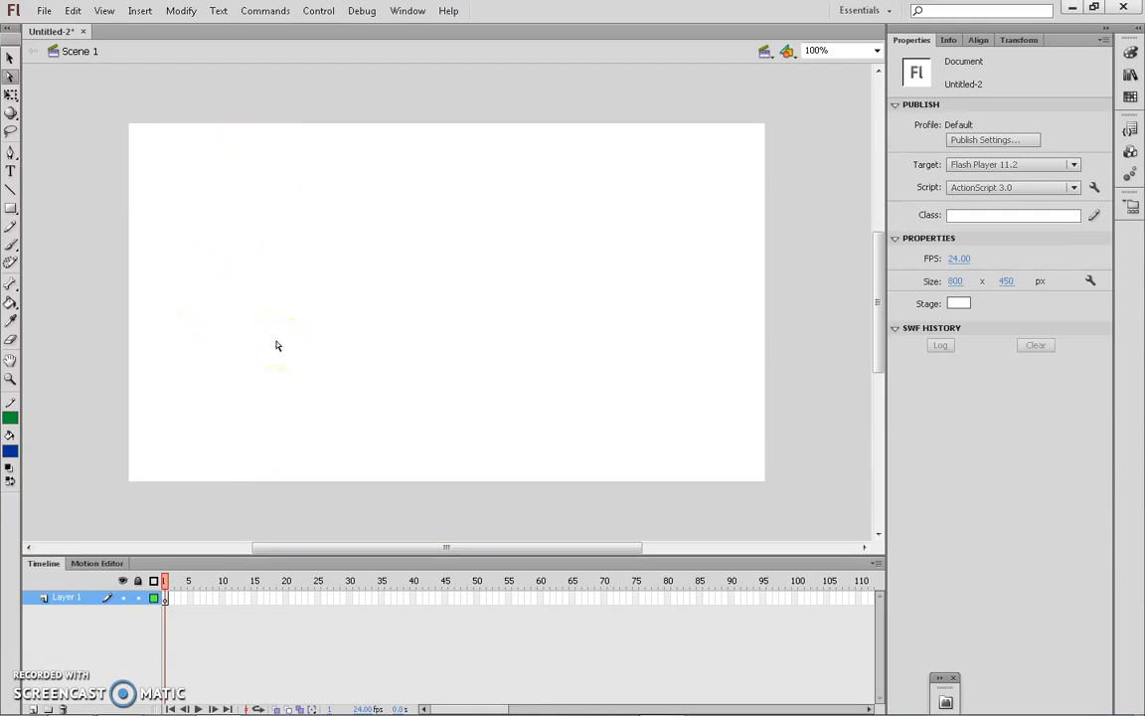
Step: Draw a blue rectangle with a green outline, about 453 by 199 px, near the middle of the stage
{"action": "left_click", "coordinate": [235, 281]}
{"action": "left_click", "coordinate": [22, 116]}
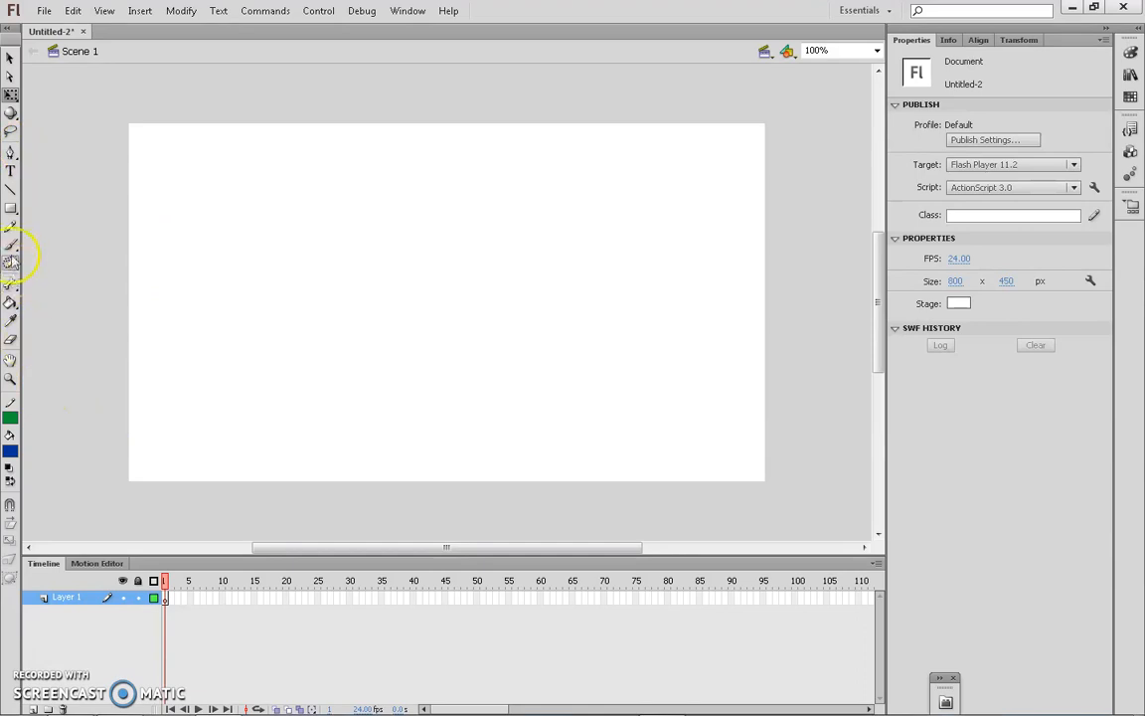
{"action": "left_click", "coordinate": [13, 207]}
{"action": "left_click_drag", "start_coordinate": [270, 203], "coordinate": [630, 361]}
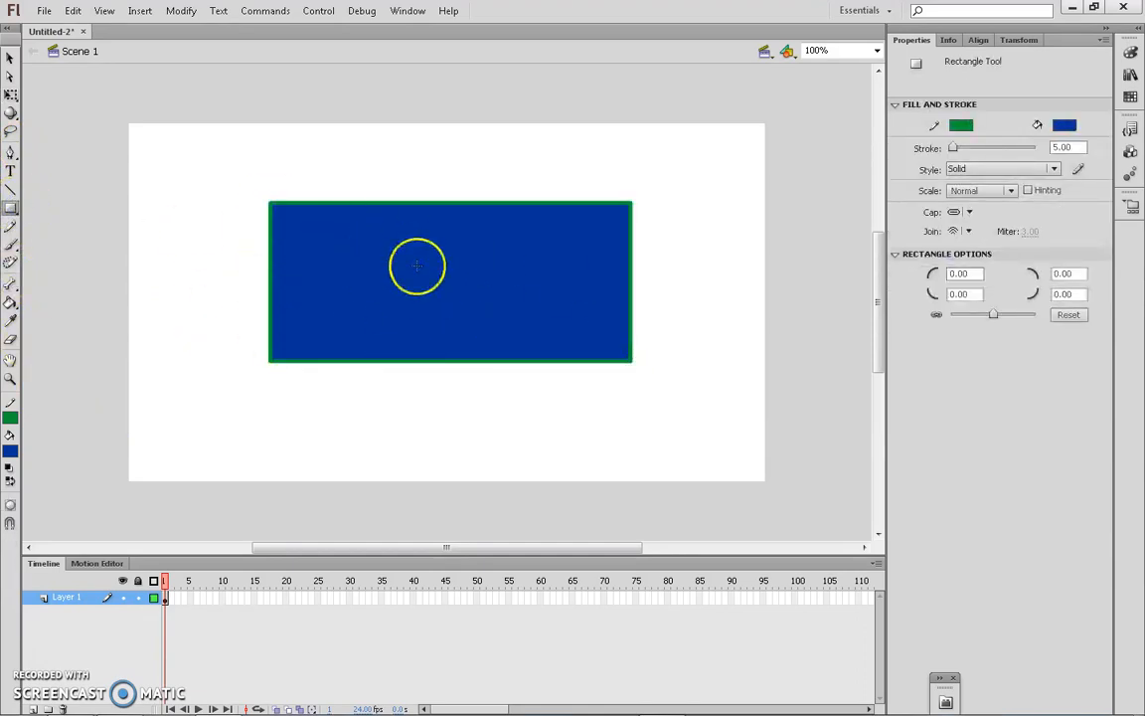
Step: Look through the shape tool variants and test selecting and deselecting with the Selection tool
{"action": "left_click", "coordinate": [11, 208]}
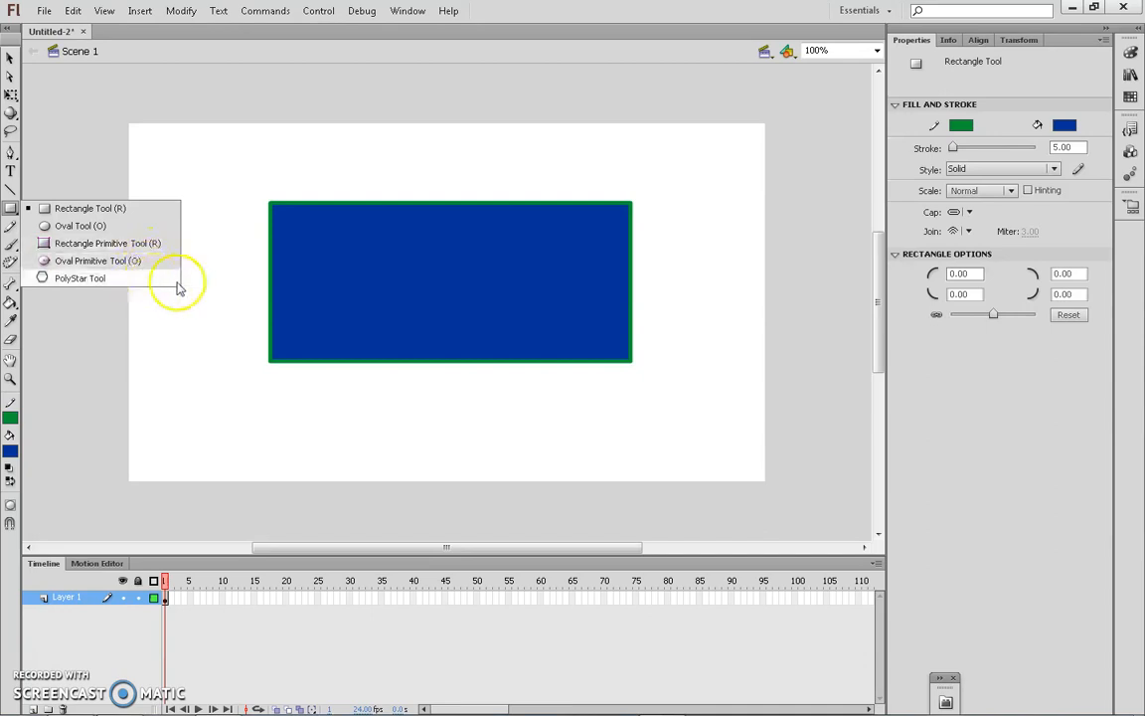
{"action": "left_click", "coordinate": [10, 57]}
{"action": "left_click", "coordinate": [430, 264]}
{"action": "left_click", "coordinate": [217, 95]}
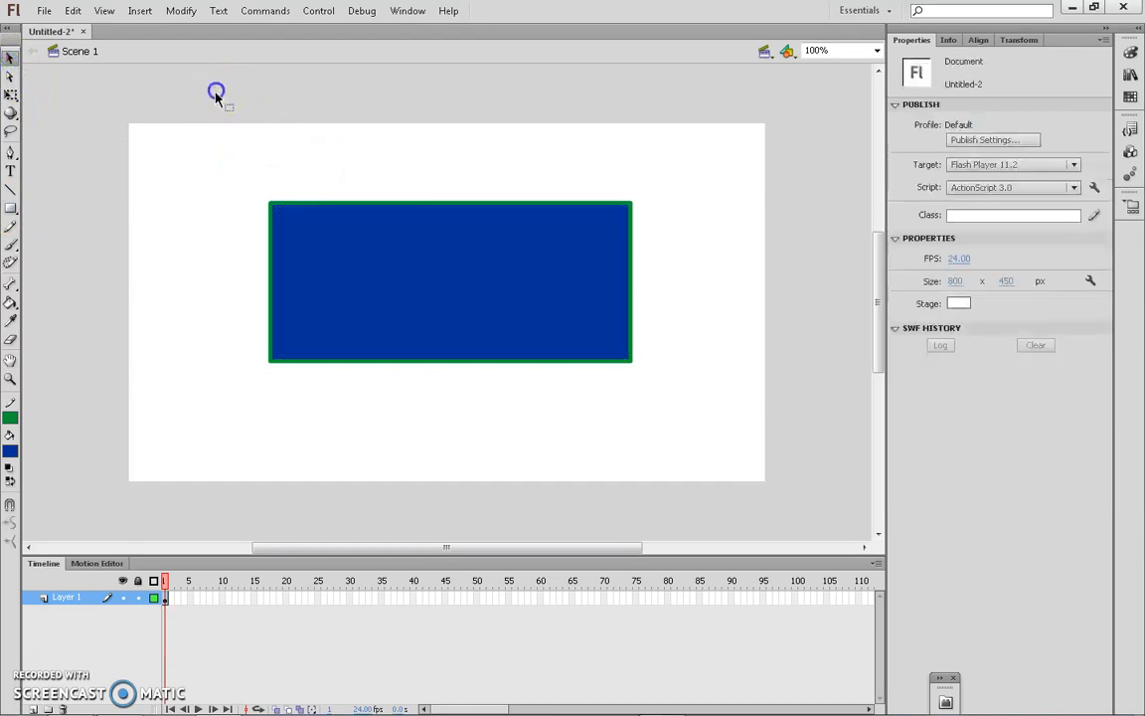
{"action": "left_click_drag", "start_coordinate": [172, 152], "coordinate": [315, 173]}
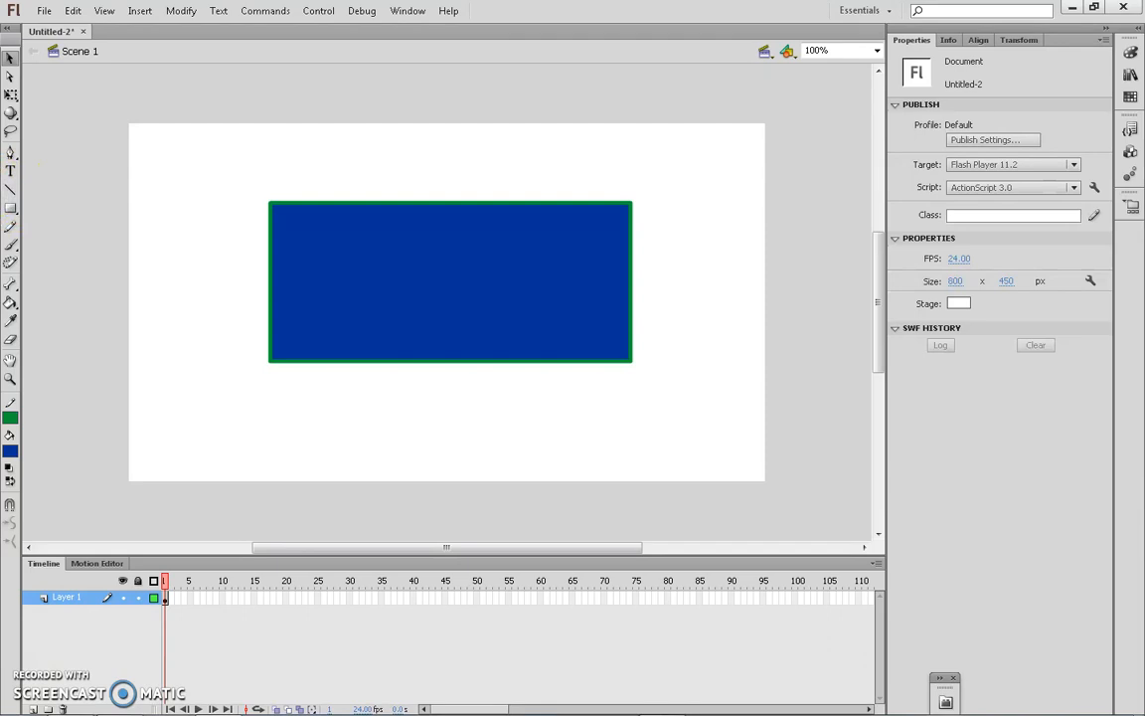
Step: Change the outline color of the rectangle to black
{"action": "left_click", "coordinate": [10, 210]}
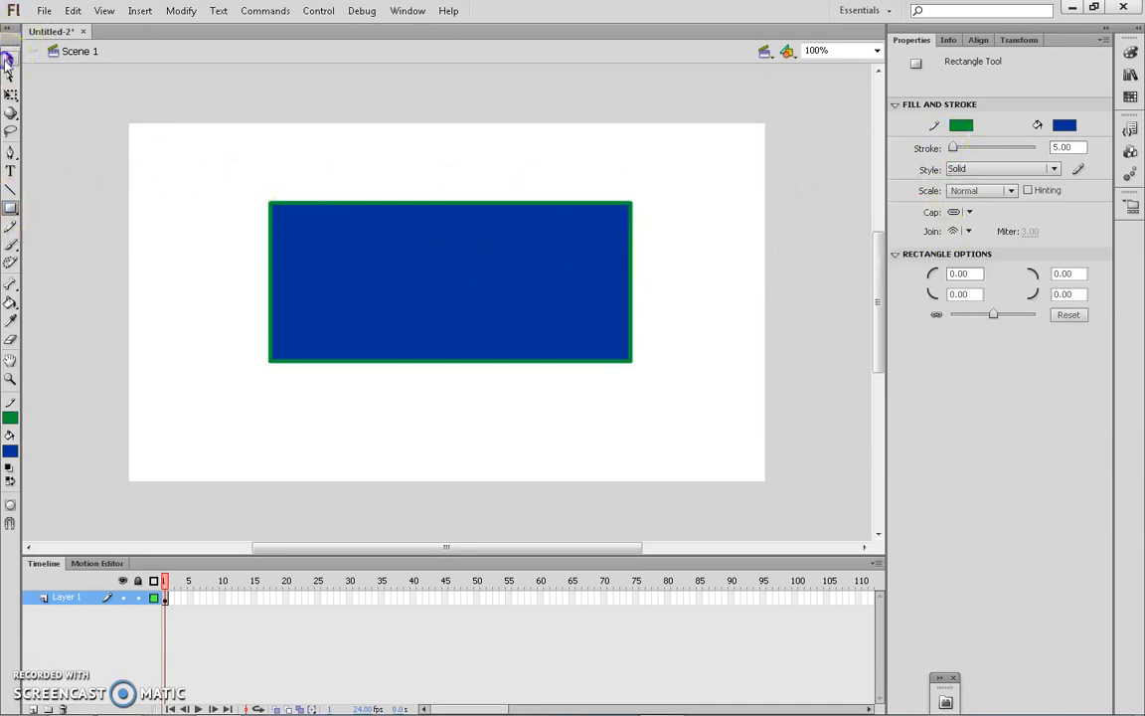
{"action": "left_click", "coordinate": [8, 60]}
{"action": "left_click", "coordinate": [376, 256]}
{"action": "left_click", "coordinate": [970, 197]}
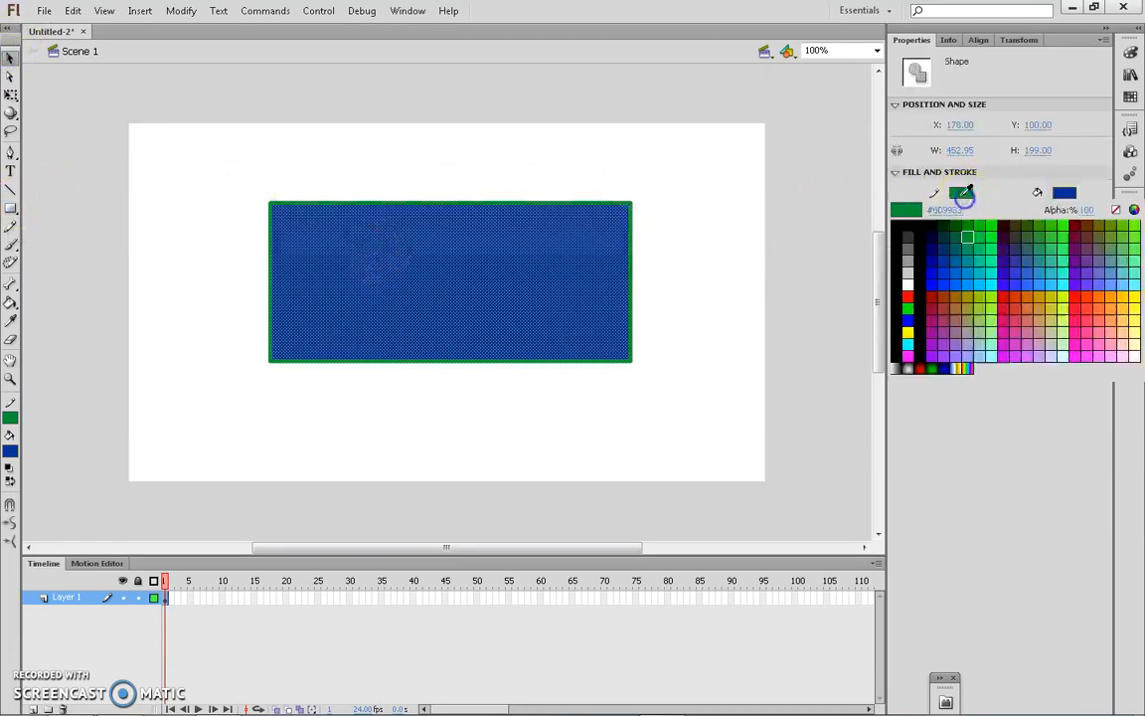
{"action": "left_click", "coordinate": [905, 229]}
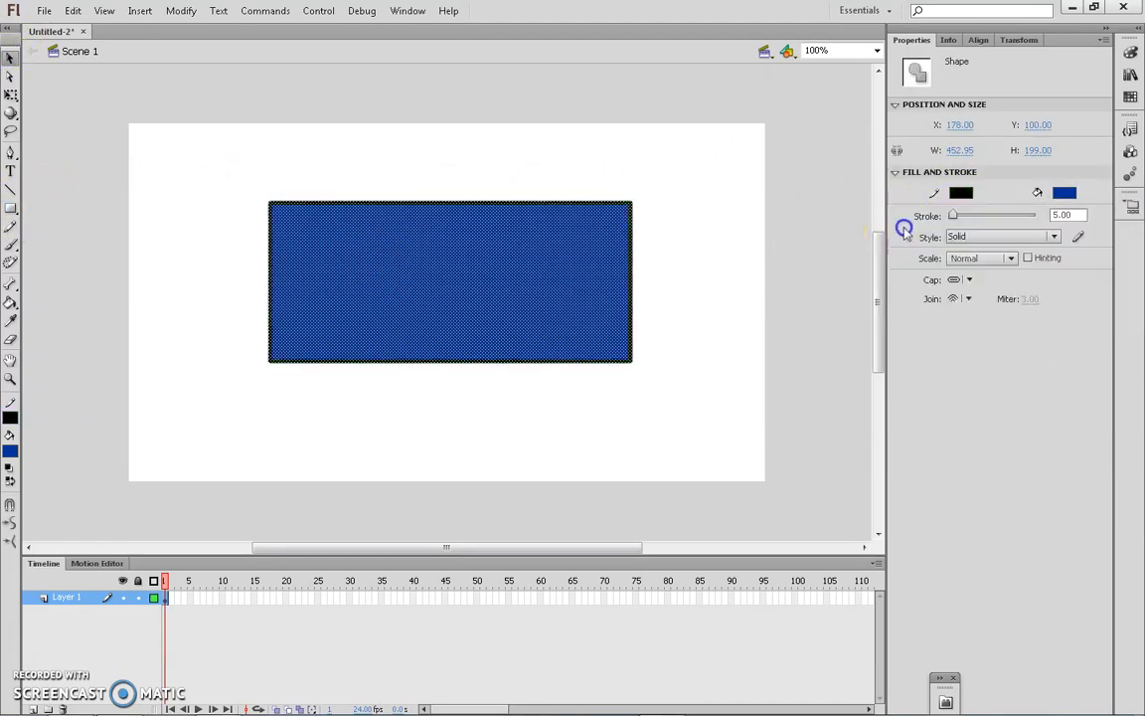
{"action": "left_click", "coordinate": [748, 229]}
Step: Select the whole rectangle and change its fill color to dark green
{"action": "double_click", "coordinate": [601, 242]}
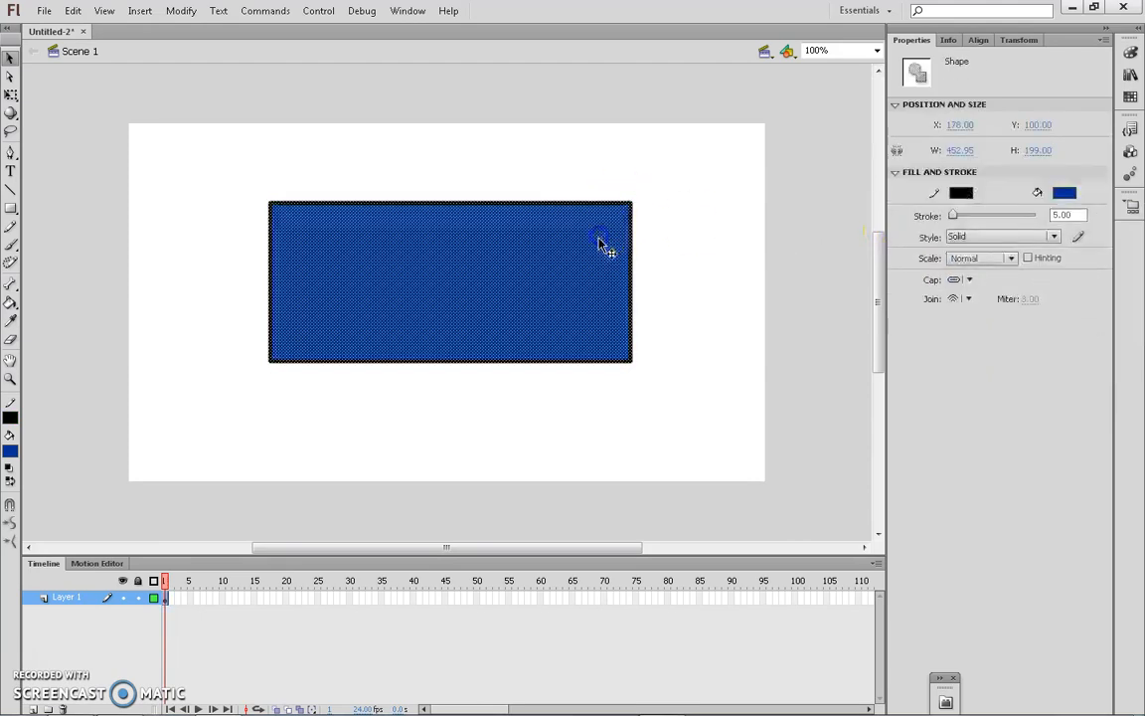
{"action": "left_click", "coordinate": [1066, 195]}
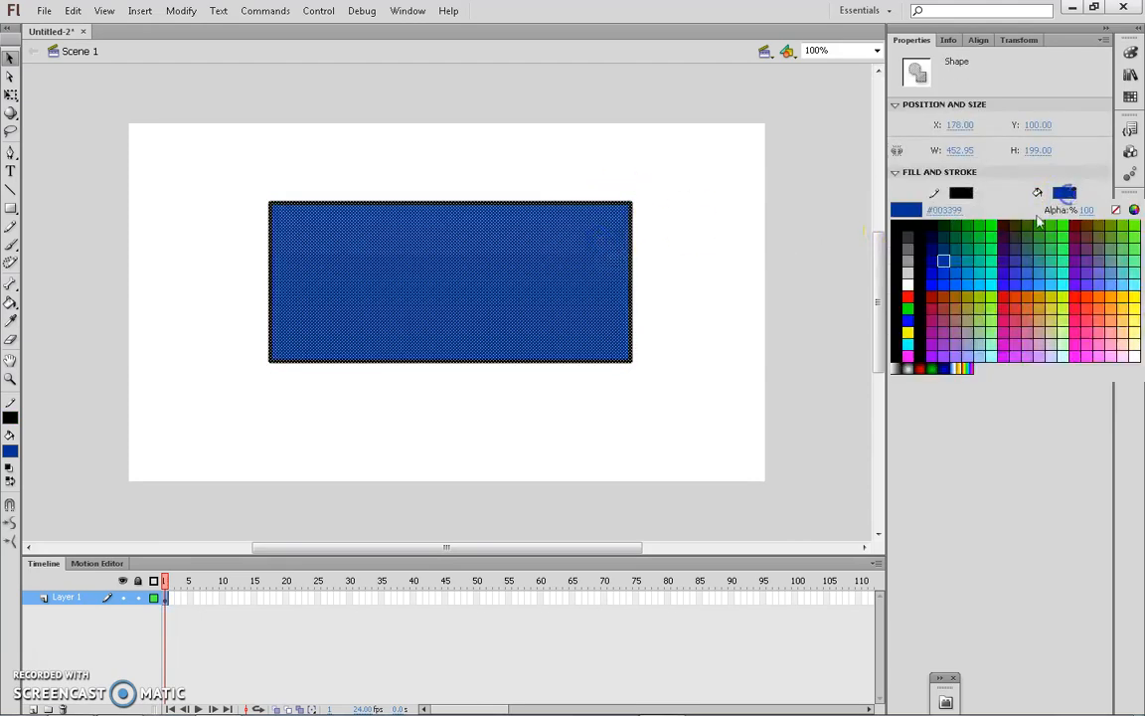
{"action": "left_click", "coordinate": [958, 237]}
{"action": "left_click", "coordinate": [767, 236]}
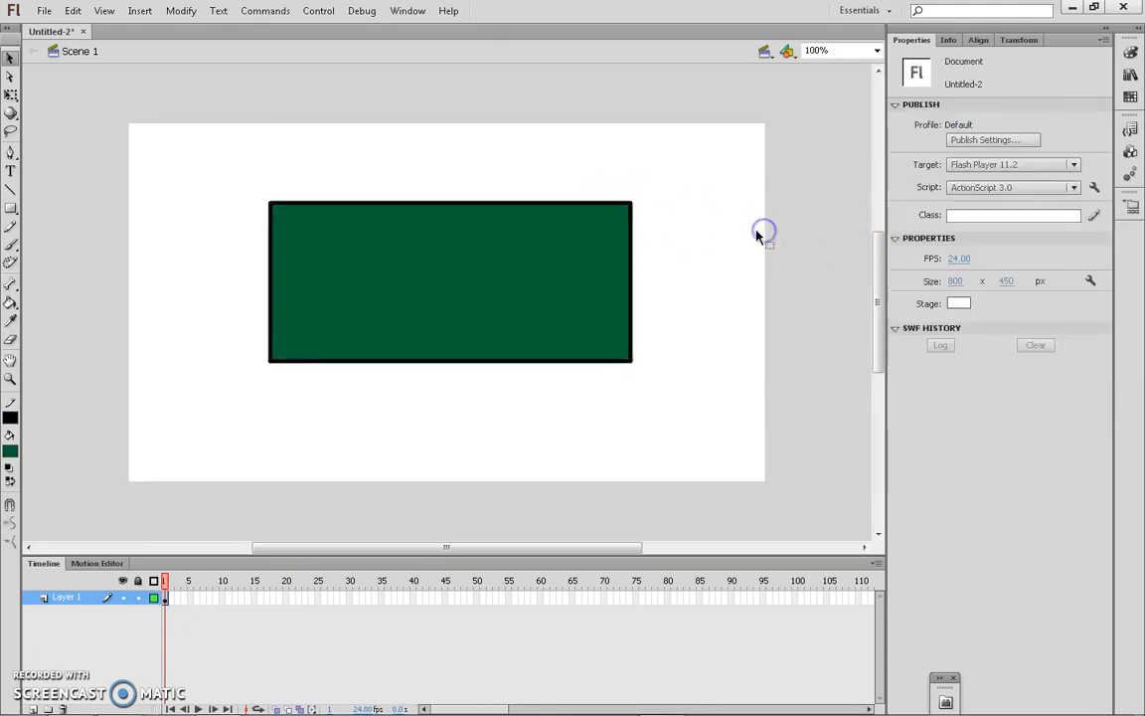
Step: Fill the rectangle with bright blue using the Paint Bucket tool
{"action": "left_click", "coordinate": [10, 302]}
{"action": "left_click", "coordinate": [1065, 125]}
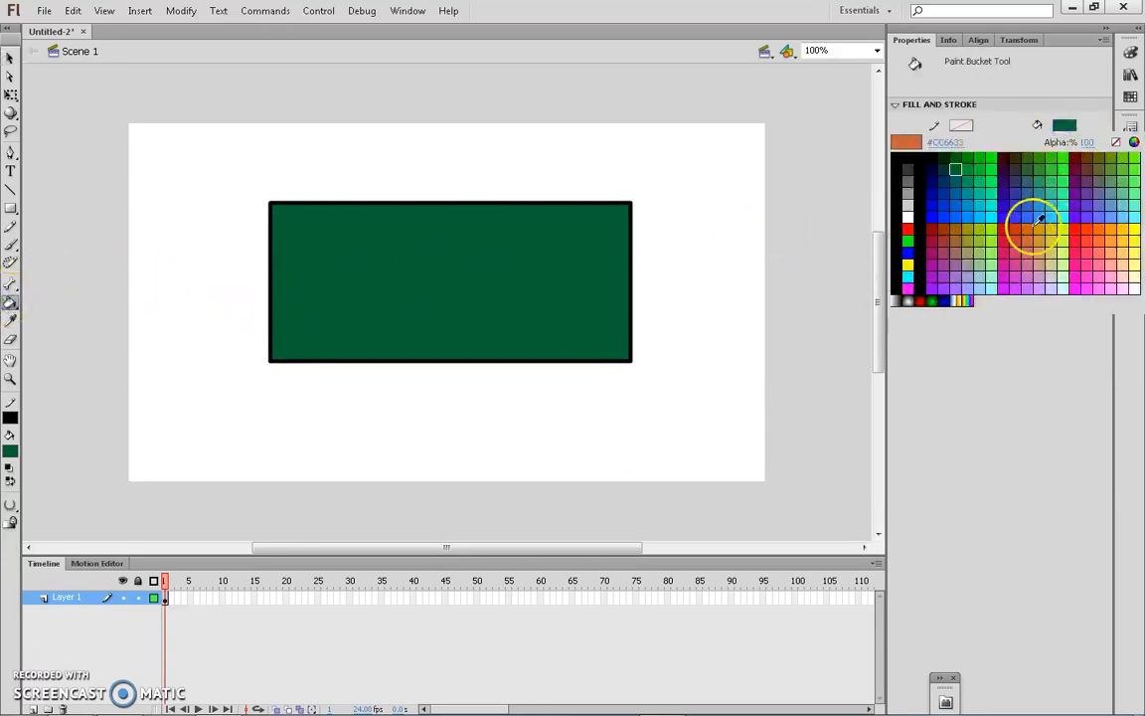
{"action": "left_click", "coordinate": [1035, 225]}
{"action": "left_click", "coordinate": [589, 264]}
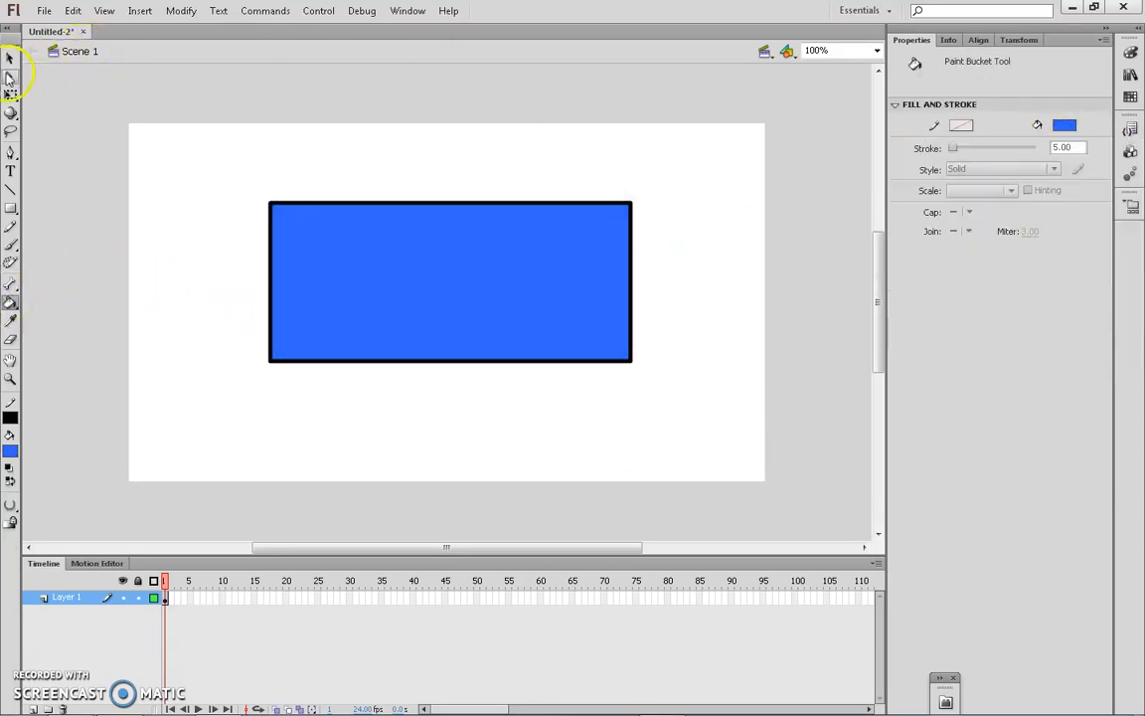
Step: Enlarge the rectangle with Free Transform from its upper-right corner to a height of about 232 px
{"action": "left_click", "coordinate": [9, 58]}
{"action": "left_click", "coordinate": [10, 94]}
{"action": "left_click", "coordinate": [15, 99]}
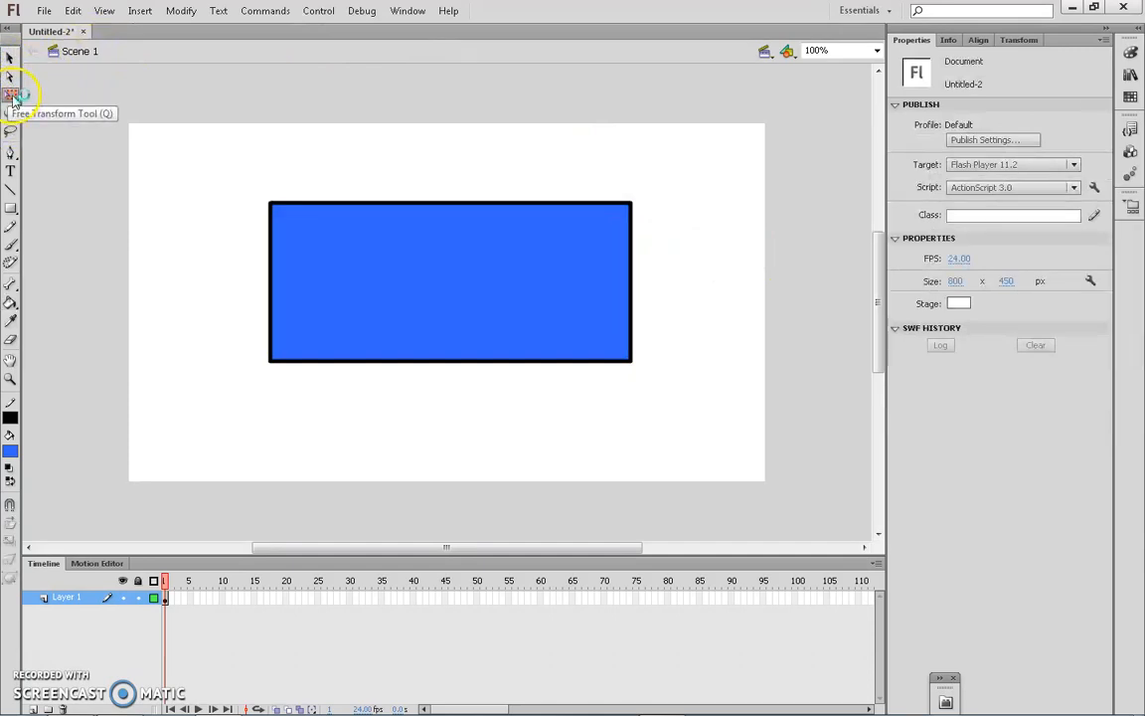
{"action": "left_click_drag", "start_coordinate": [198, 112], "coordinate": [694, 399]}
{"action": "left_click_drag", "start_coordinate": [633, 201], "coordinate": [691, 140]}
{"action": "left_click", "coordinate": [150, 144]}
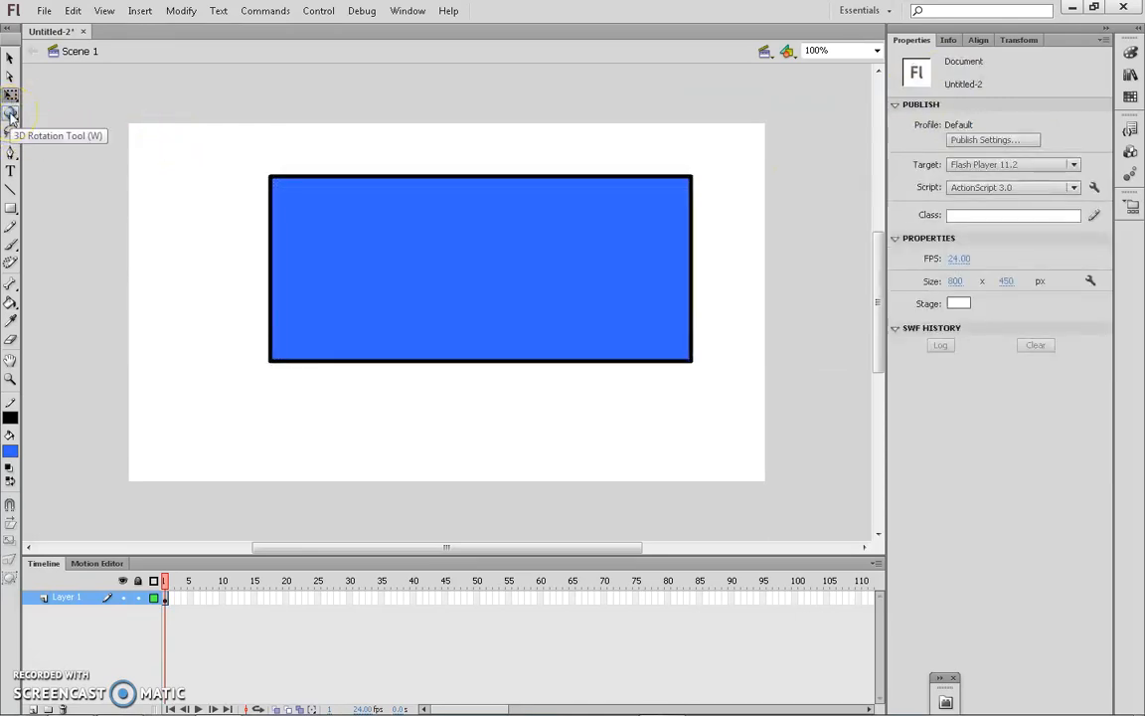
Step: Lasso the left part of the rectangle, delete it, and undo the deletion
{"action": "left_click", "coordinate": [9, 133]}
{"action": "left_click", "coordinate": [9, 129]}
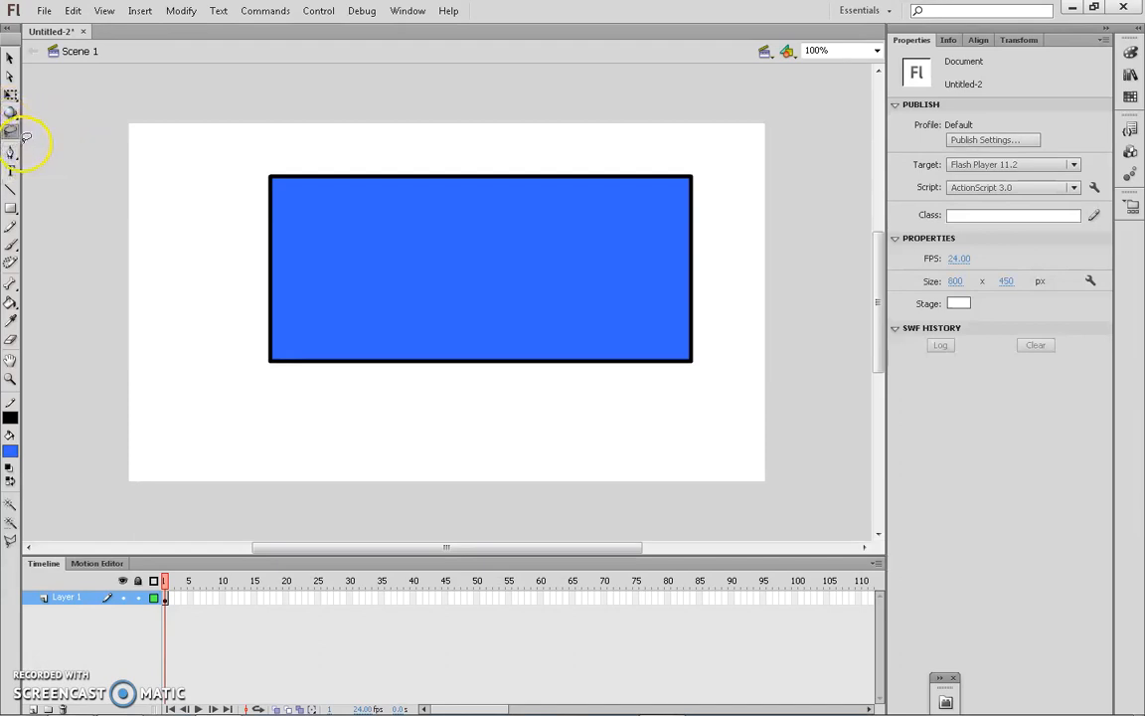
{"action": "mouse_move", "coordinate": [294, 159]}
{"action": "left_mouse_down"}
{"action": "mouse_move", "coordinate": [176, 251]}
{"action": "mouse_move", "coordinate": [191, 380]}
{"action": "mouse_move", "coordinate": [384, 438]}
{"action": "mouse_move", "coordinate": [412, 336]}
{"action": "mouse_move", "coordinate": [416, 244]}
{"action": "mouse_move", "coordinate": [389, 189]}
{"action": "mouse_move", "coordinate": [287, 160]}
{"action": "left_mouse_up"}
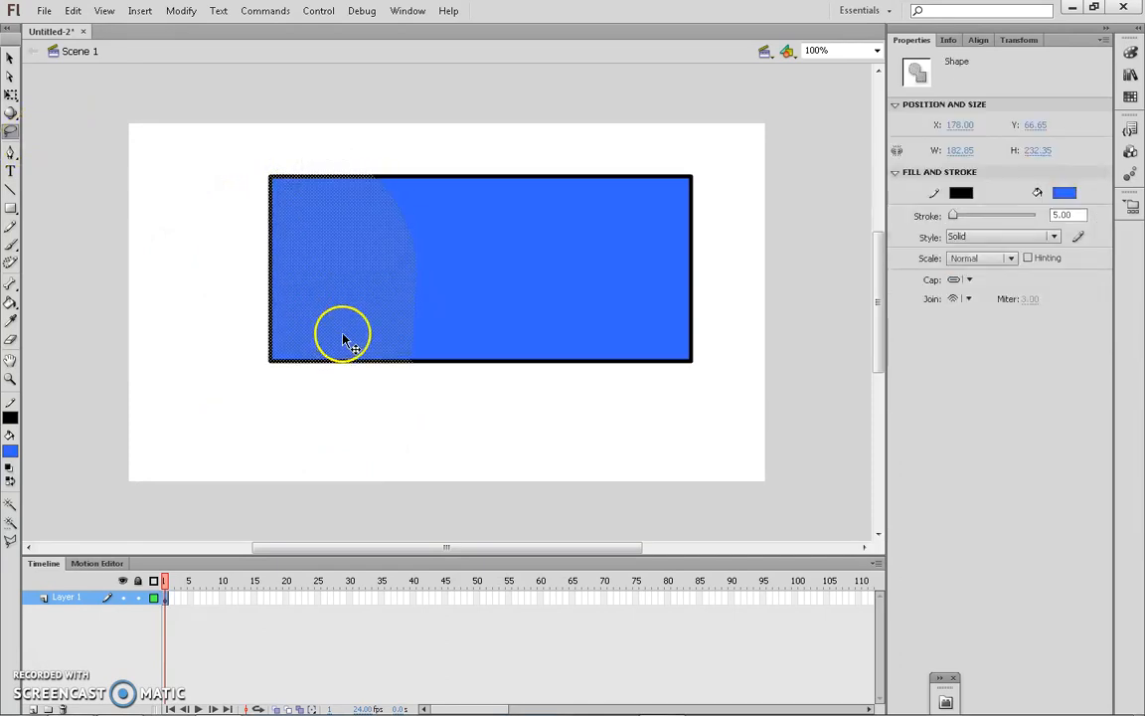
{"action": "key", "text": "Delete"}
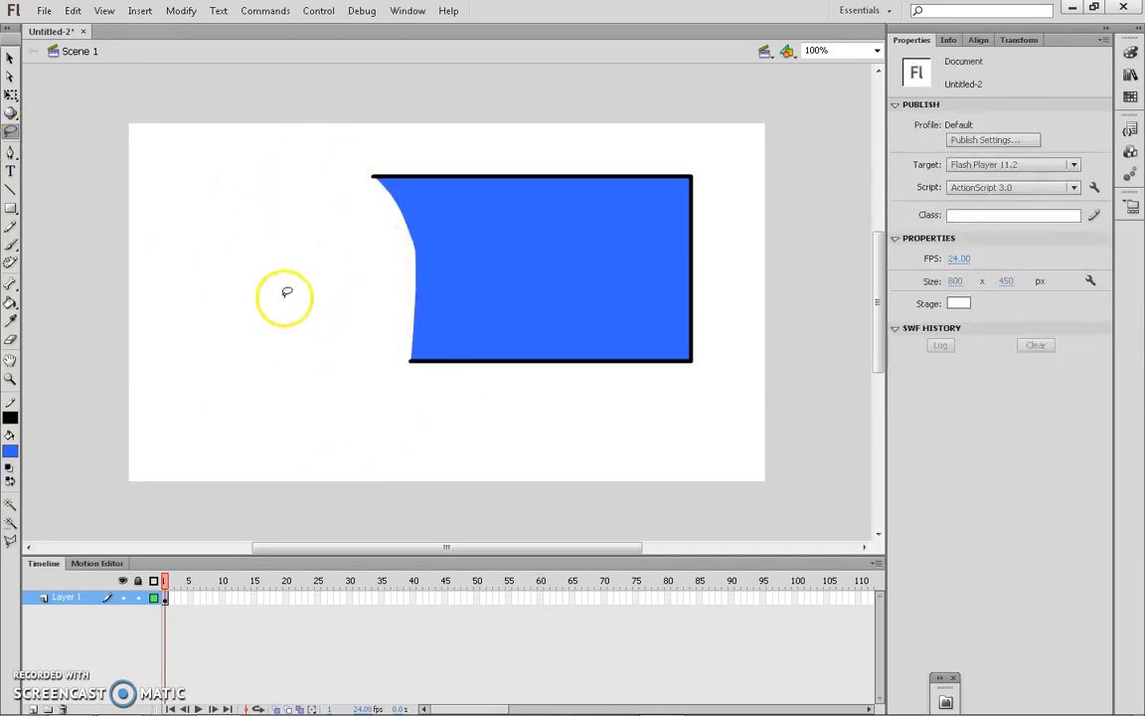
{"action": "key", "text": "ctrl+z"}
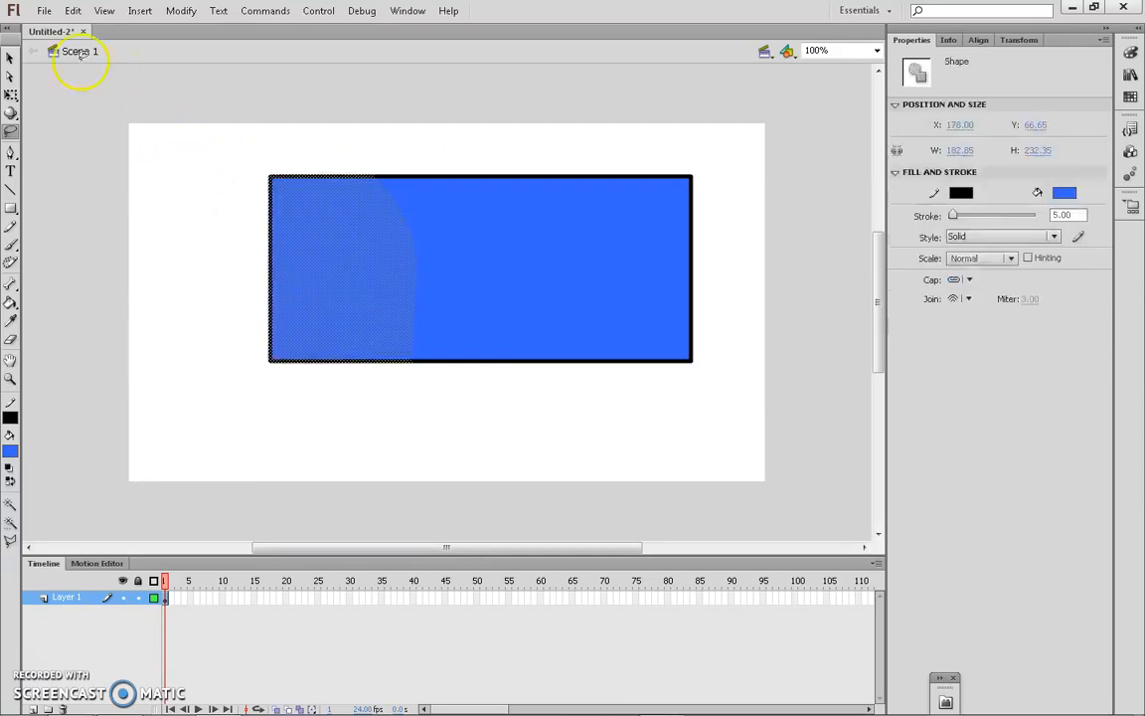
{"action": "left_click", "coordinate": [213, 179]}
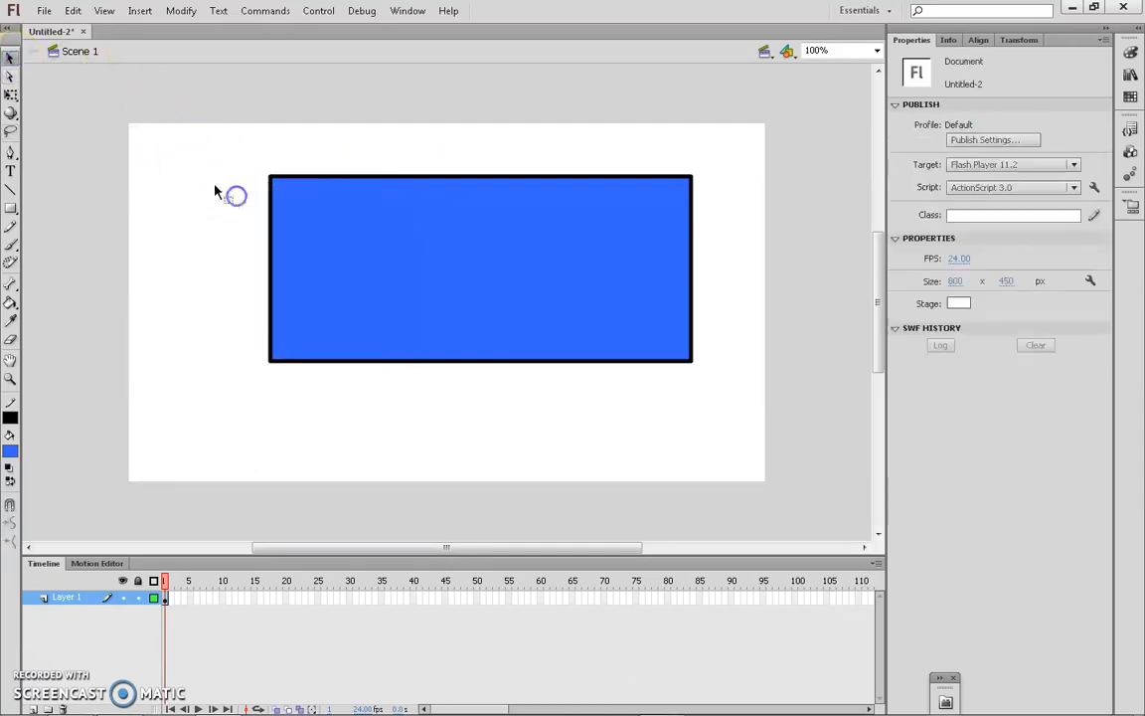
Step: Add the static text "HI" above the rectangle, near the upper edge of the stage
{"action": "left_click", "coordinate": [12, 154]}
{"action": "left_click", "coordinate": [14, 157]}
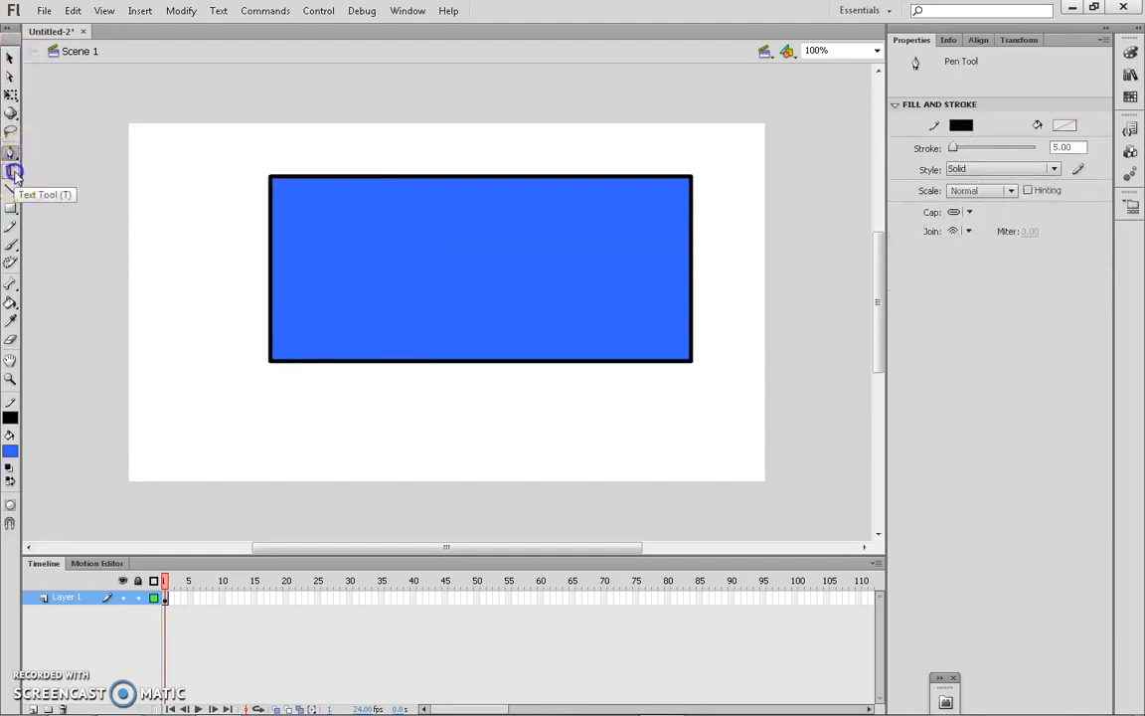
{"action": "left_click", "coordinate": [12, 171]}
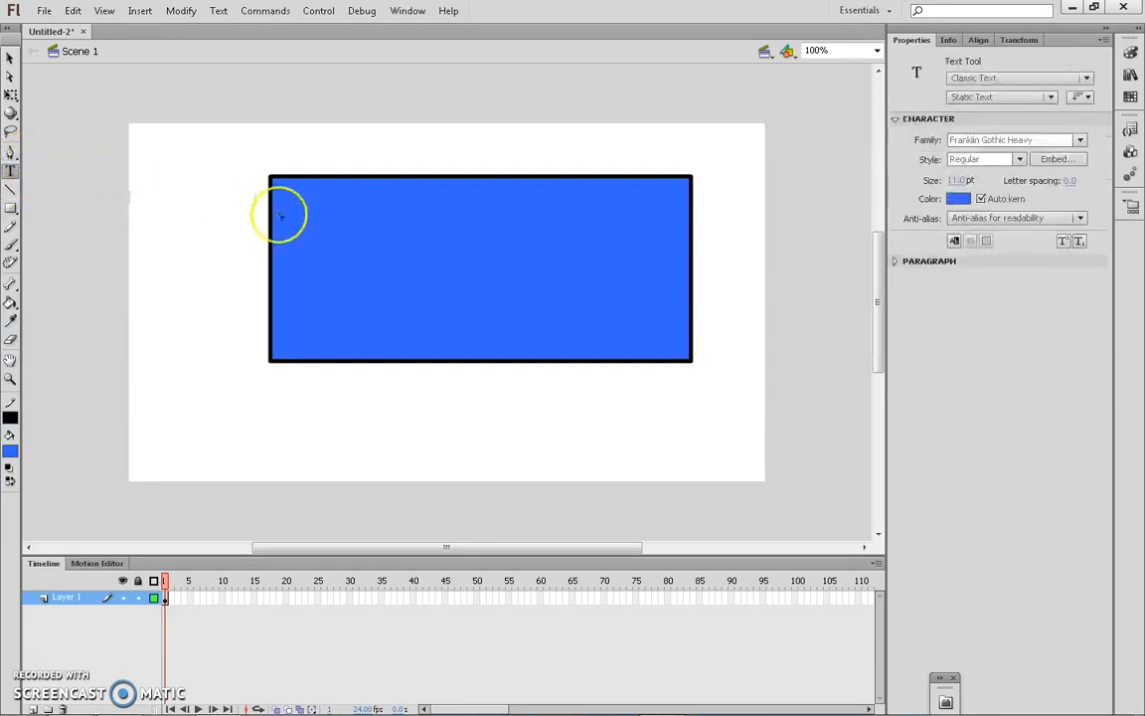
{"action": "left_click", "coordinate": [535, 135]}
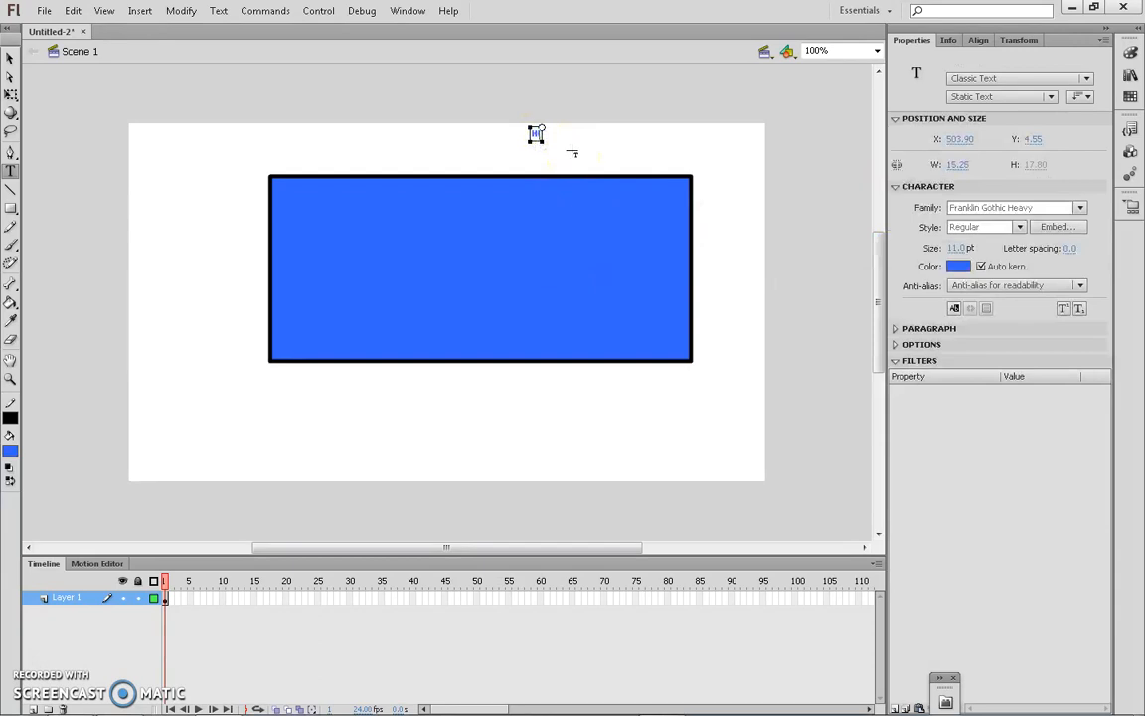
Step: Enlarge the "HI" text with Free Transform to about 324 px wide
{"action": "left_click", "coordinate": [10, 57]}
{"action": "key", "text": "q"}
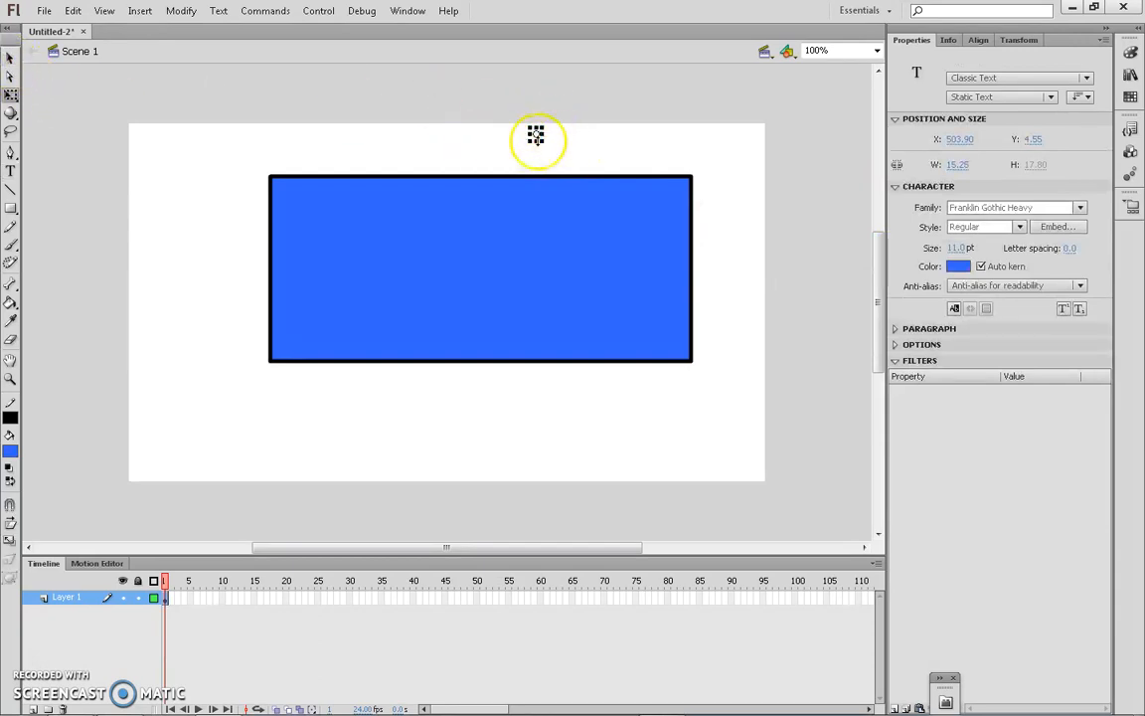
{"action": "left_click_drag", "start_coordinate": [538, 132], "coordinate": [665, 54]}
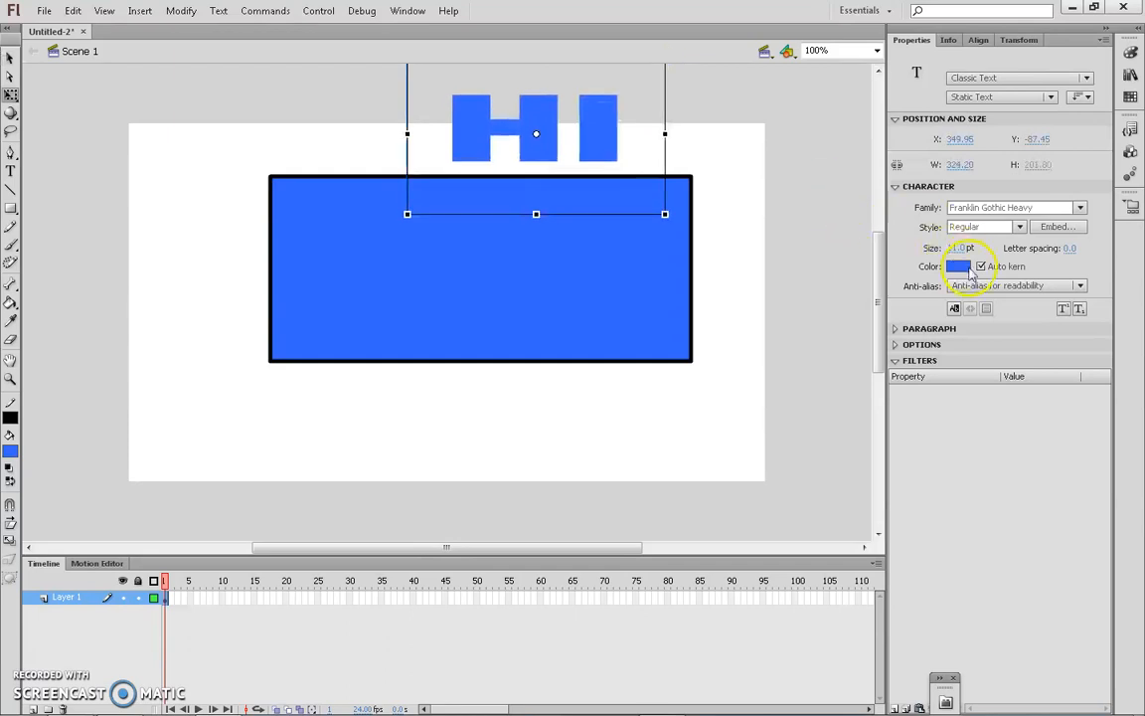
Step: Color the "HI" text green and move it onto the blue rectangle
{"action": "left_click", "coordinate": [960, 267]}
{"action": "left_click", "coordinate": [982, 305]}
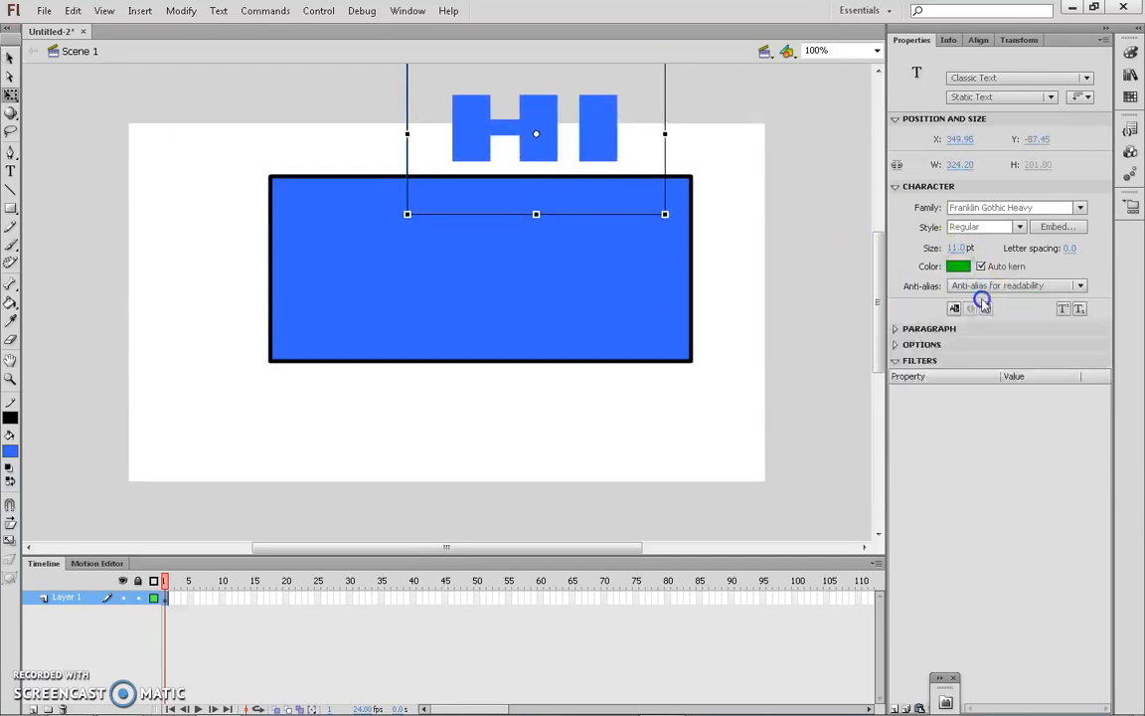
{"action": "left_click_drag", "start_coordinate": [618, 166], "coordinate": [545, 254]}
{"action": "left_click", "coordinate": [562, 103]}
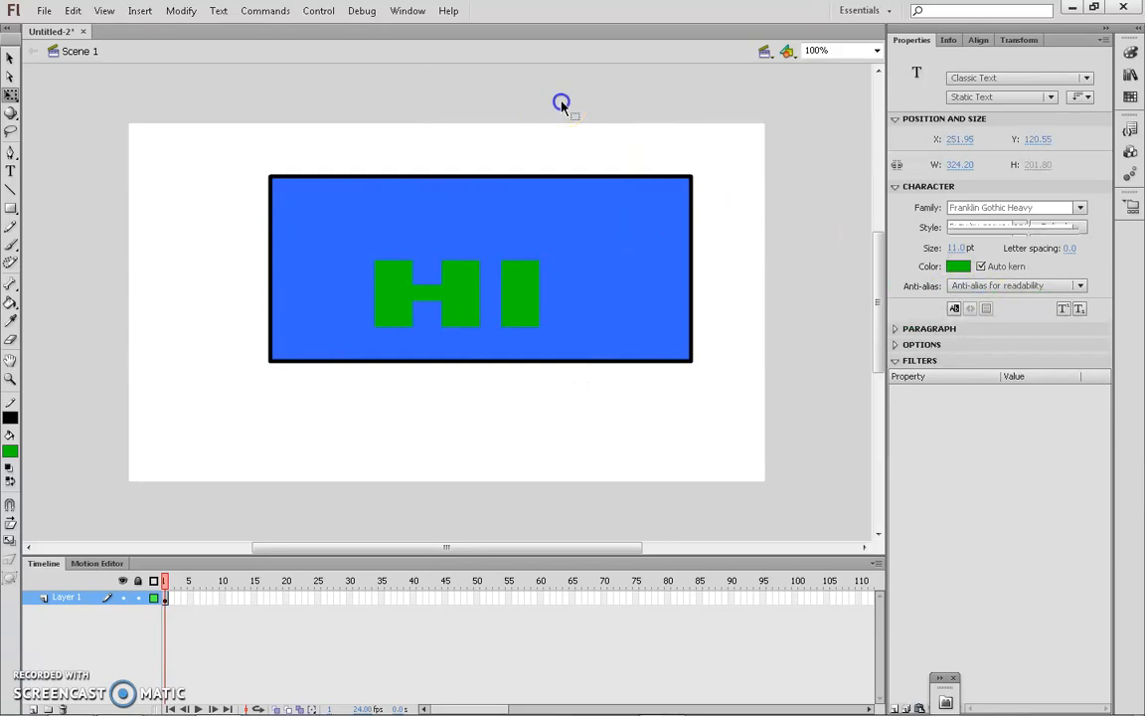
Step: Draw a straight horizontal black line above the rectangle with the Line tool
{"action": "left_click", "coordinate": [11, 188]}
{"action": "left_click_drag", "start_coordinate": [199, 140], "coordinate": [615, 148]}
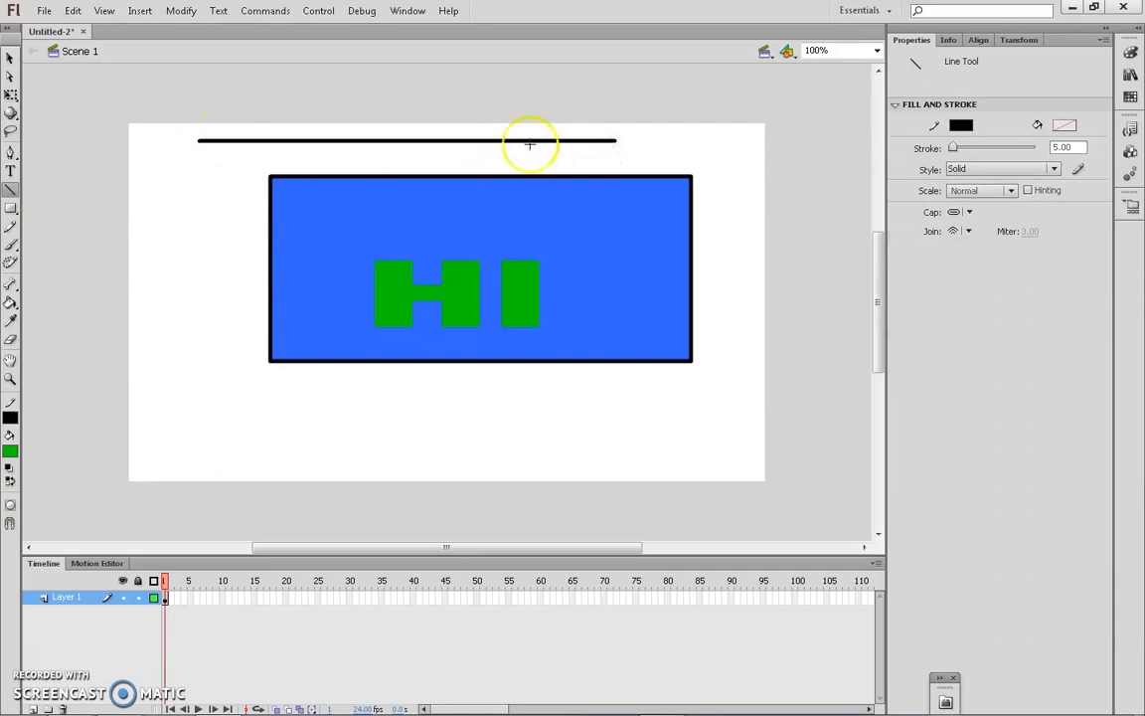
Step: Try drawing a vertical and a diagonal line at the left side of the stage, undoing each one
{"action": "left_click_drag", "start_coordinate": [181, 342], "coordinate": [181, 126]}
{"action": "key", "text": "ctrl+z"}
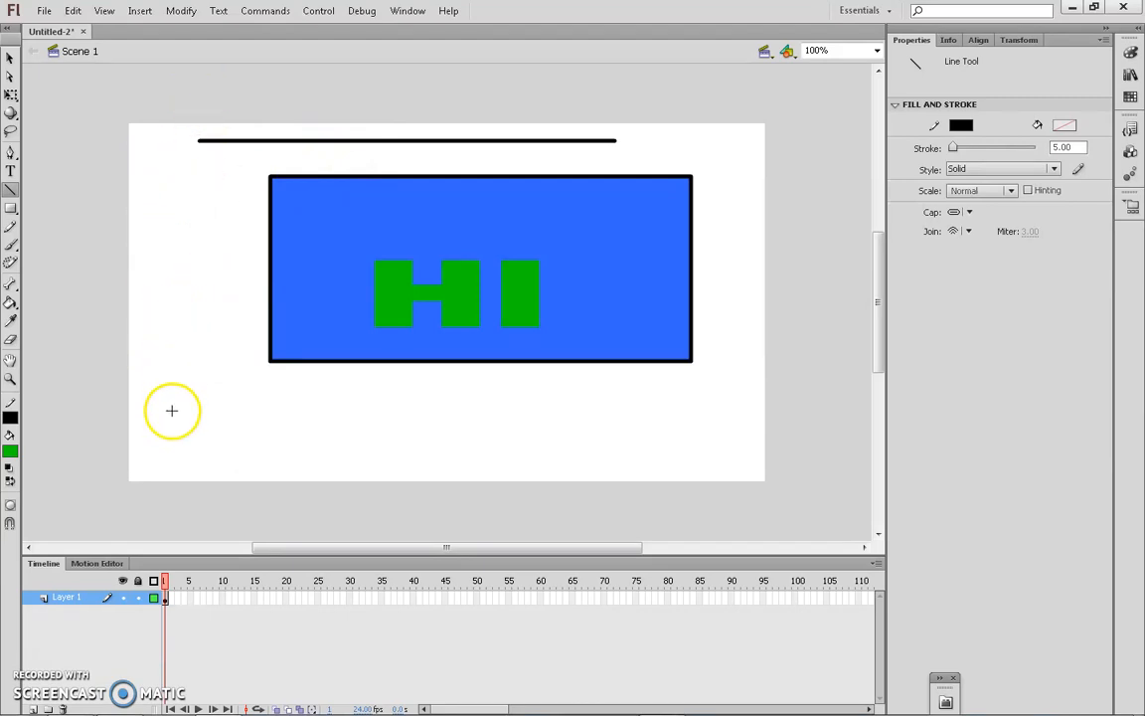
{"action": "left_click_drag", "start_coordinate": [142, 419], "coordinate": [296, 123]}
{"action": "key", "text": "ctrl+z"}
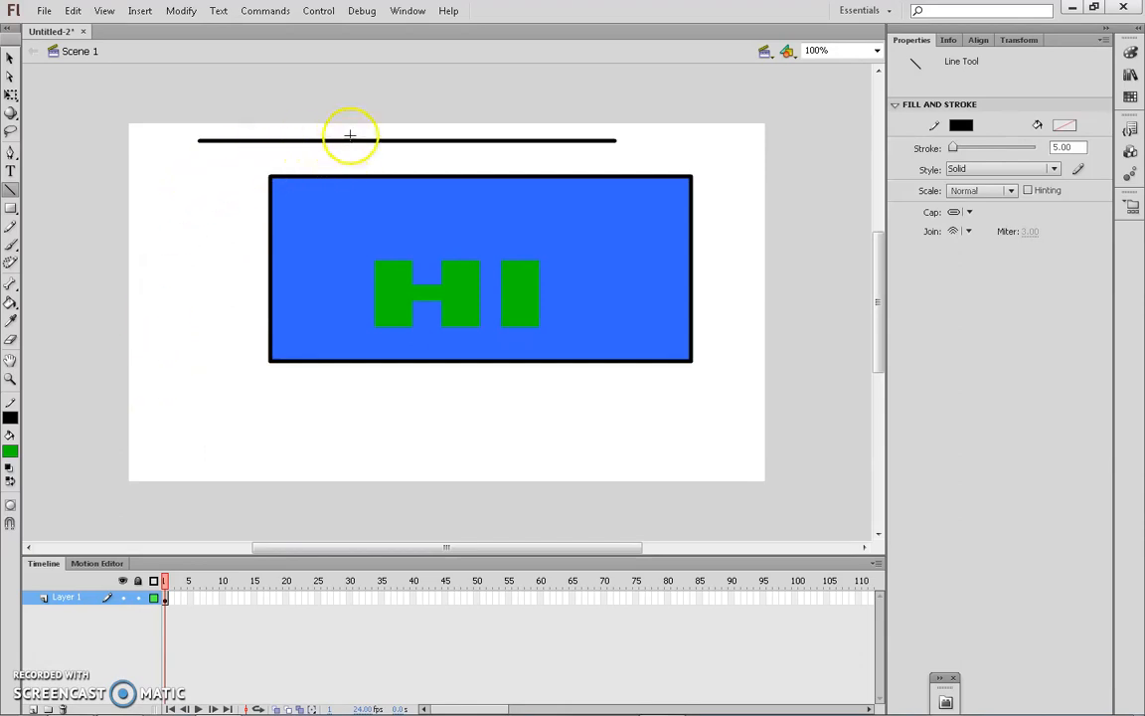
Step: Try pulling the horizontal line down toward the rectangle with the Selection tool, and undo it
{"action": "left_click", "coordinate": [14, 59]}
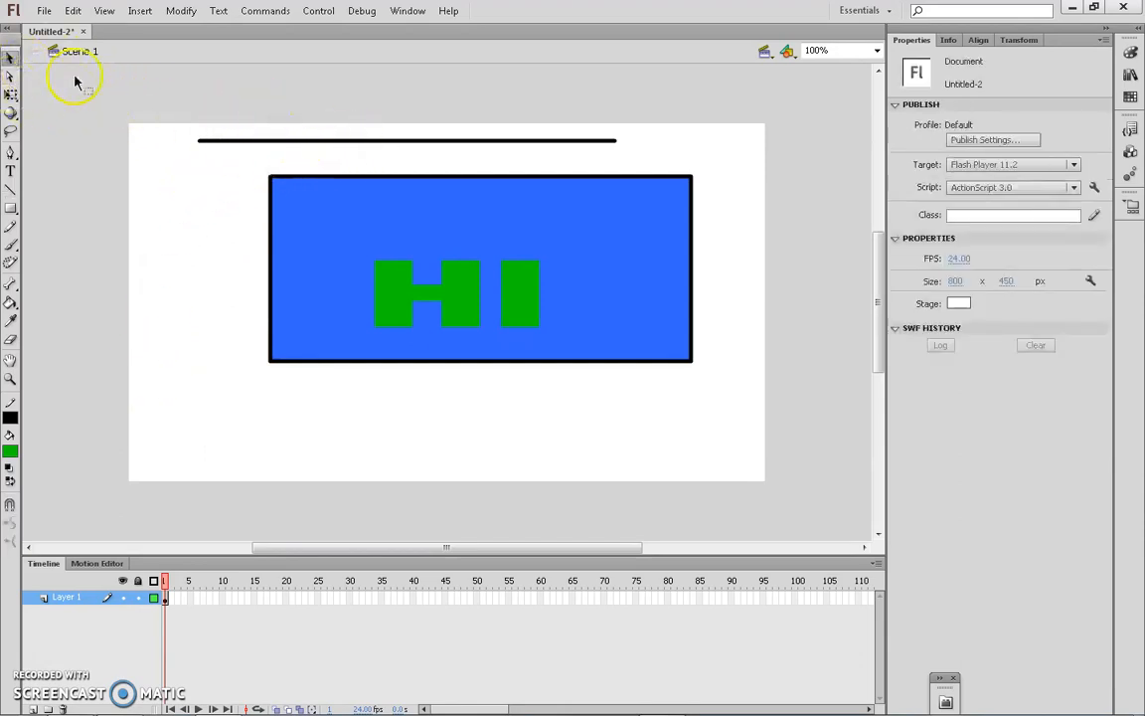
{"action": "left_click_drag", "start_coordinate": [379, 147], "coordinate": [394, 214]}
{"action": "key", "text": "ctrl+z"}
{"action": "key", "text": "ctrl+z"}
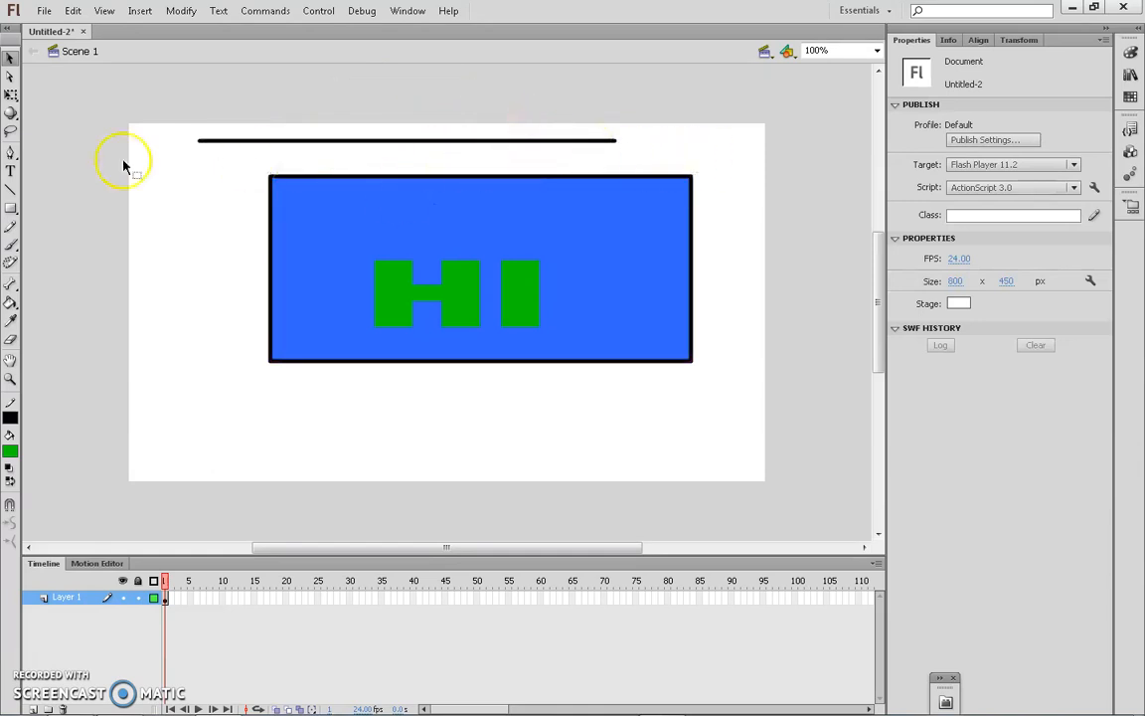
Step: Try a freehand Pencil stroke on the empty area left of the rectangle, and undo it
{"action": "left_click", "coordinate": [12, 228]}
{"action": "mouse_move", "coordinate": [209, 197]}
{"action": "left_mouse_down"}
{"action": "mouse_move", "coordinate": [192, 215]}
{"action": "mouse_move", "coordinate": [189, 266]}
{"action": "left_mouse_up"}
{"action": "key", "text": "ctrl+z"}
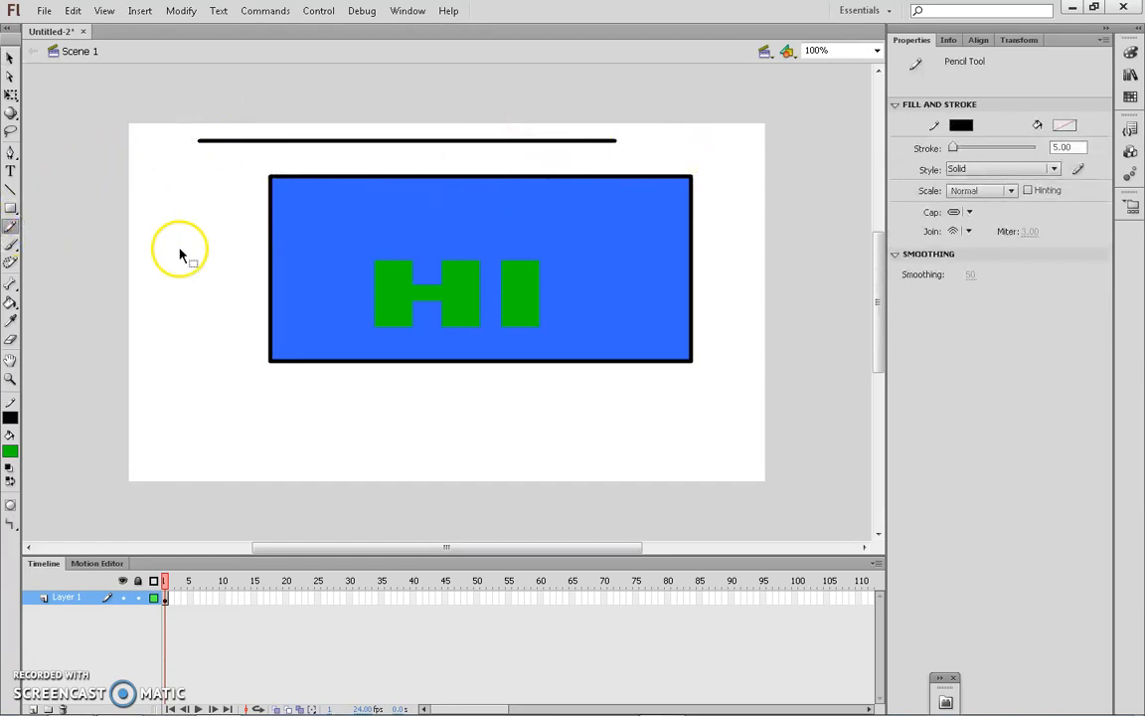
Step: Compare the Brush and Pencil tool settings, and activate the Eyedropper tool
{"action": "left_click", "coordinate": [10, 246]}
{"action": "left_click", "coordinate": [10, 226]}
{"action": "left_click", "coordinate": [11, 245]}
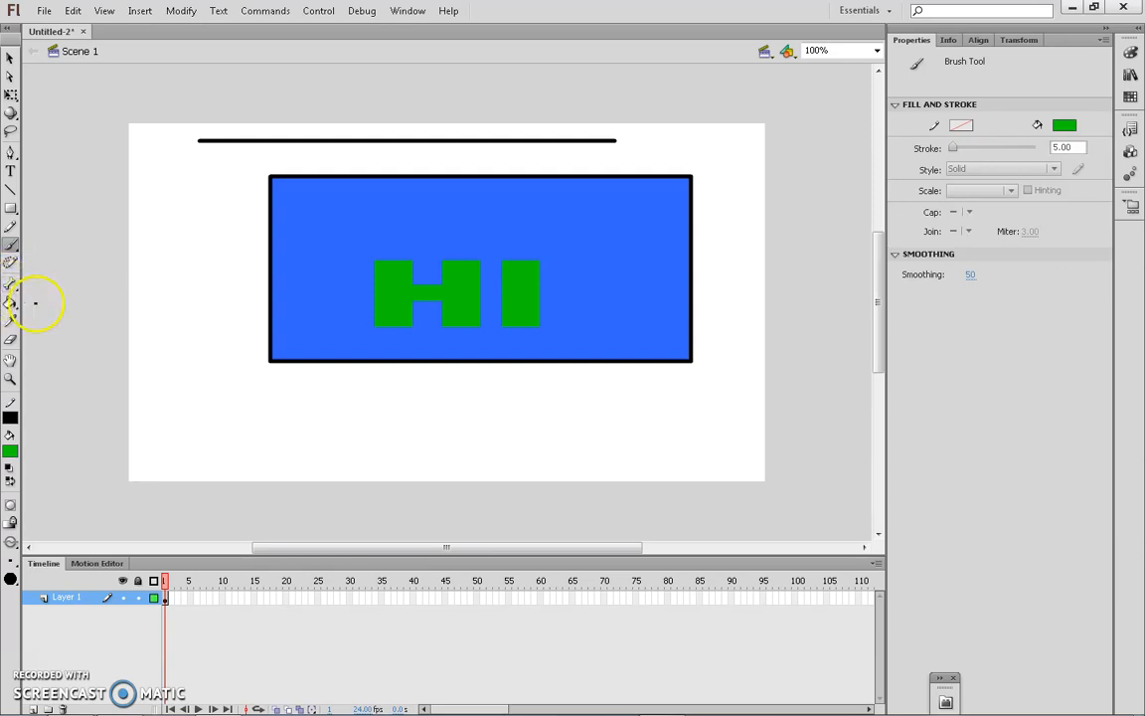
{"action": "left_click", "coordinate": [10, 320]}
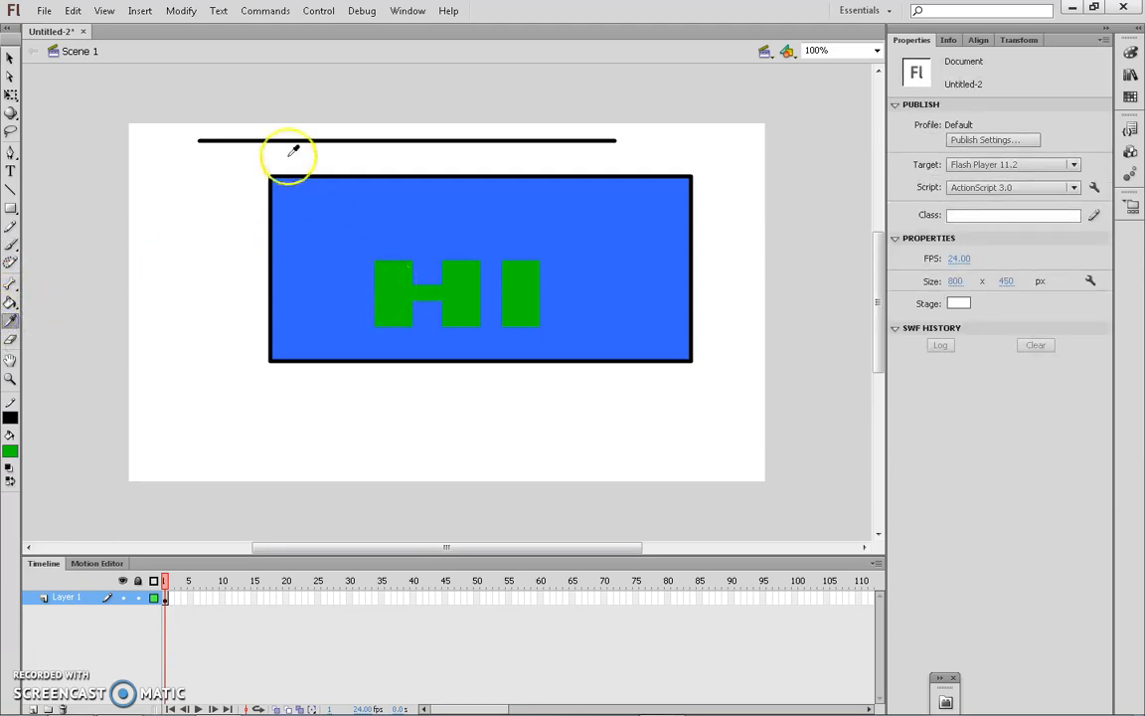
Step: Try drawing a green oval left of the rectangle and sampling its fill onto the blue rectangle, and undo both
{"action": "key", "text": "o"}
{"action": "left_click_drag", "start_coordinate": [148, 239], "coordinate": [205, 374]}
{"action": "key", "text": "i"}
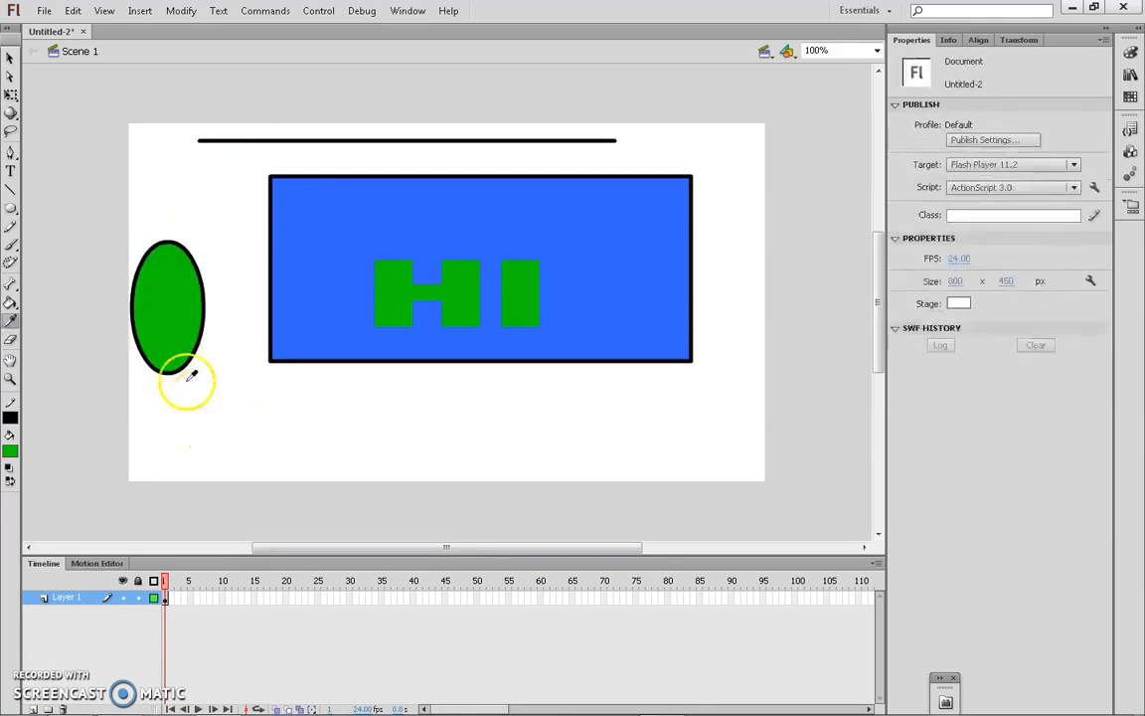
{"action": "left_click", "coordinate": [154, 280]}
{"action": "left_click", "coordinate": [376, 209]}
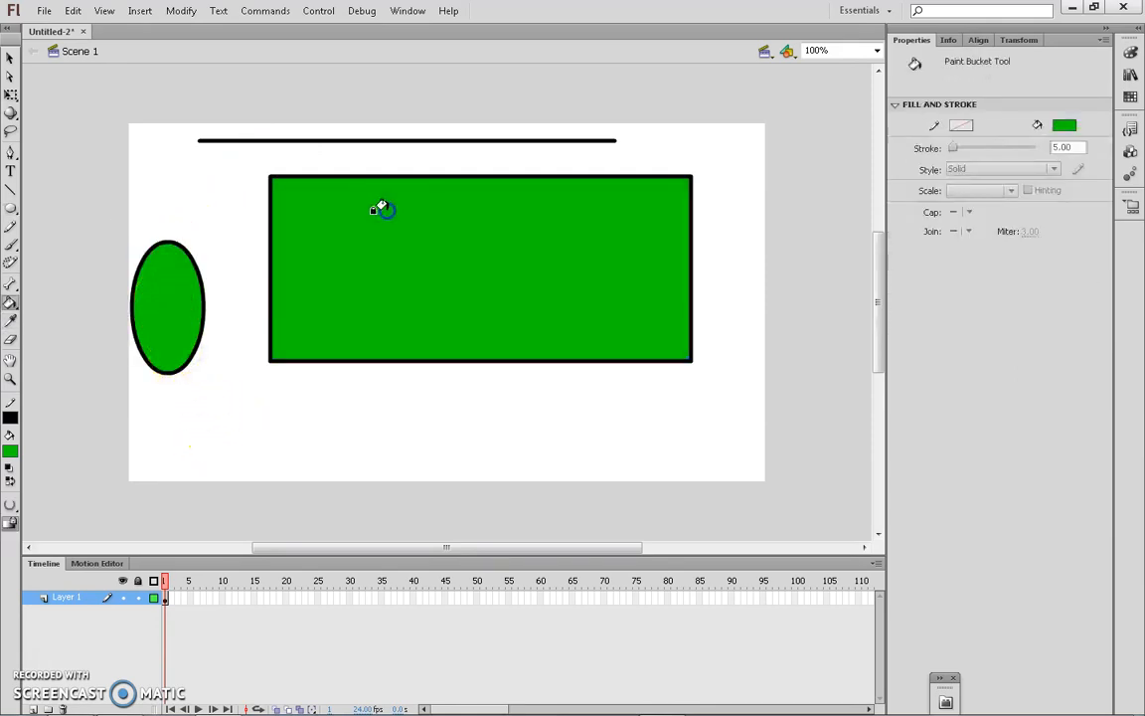
{"action": "key", "text": "ctrl+z"}
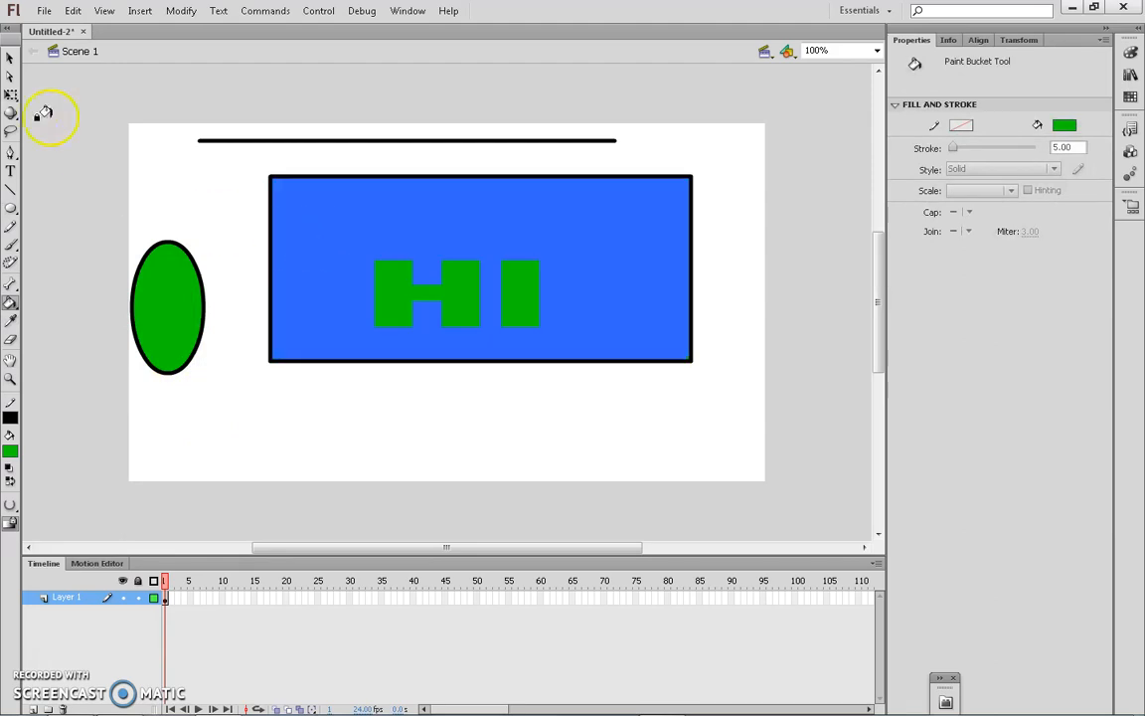
{"action": "key", "text": "ctrl+z"}
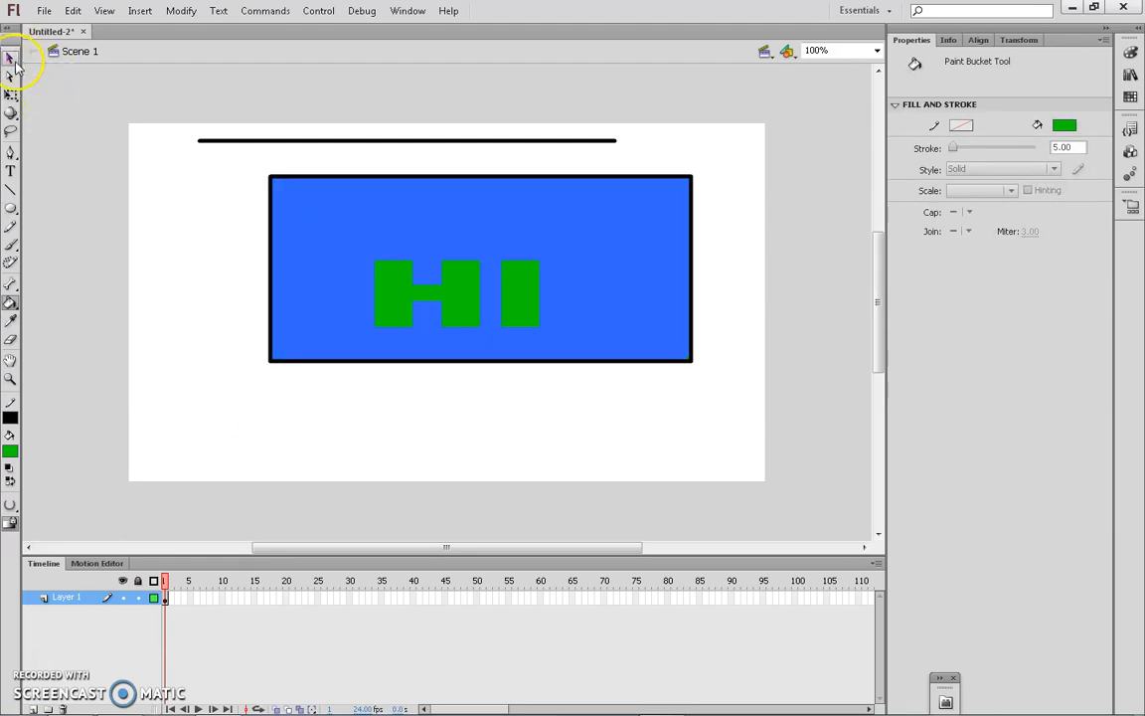
Step: Try vertical Eraser strokes through the blue rectangle with two different eraser sizes, undoing each one
{"action": "left_click", "coordinate": [10, 345]}
{"action": "left_click_drag", "start_coordinate": [309, 217], "coordinate": [307, 320]}
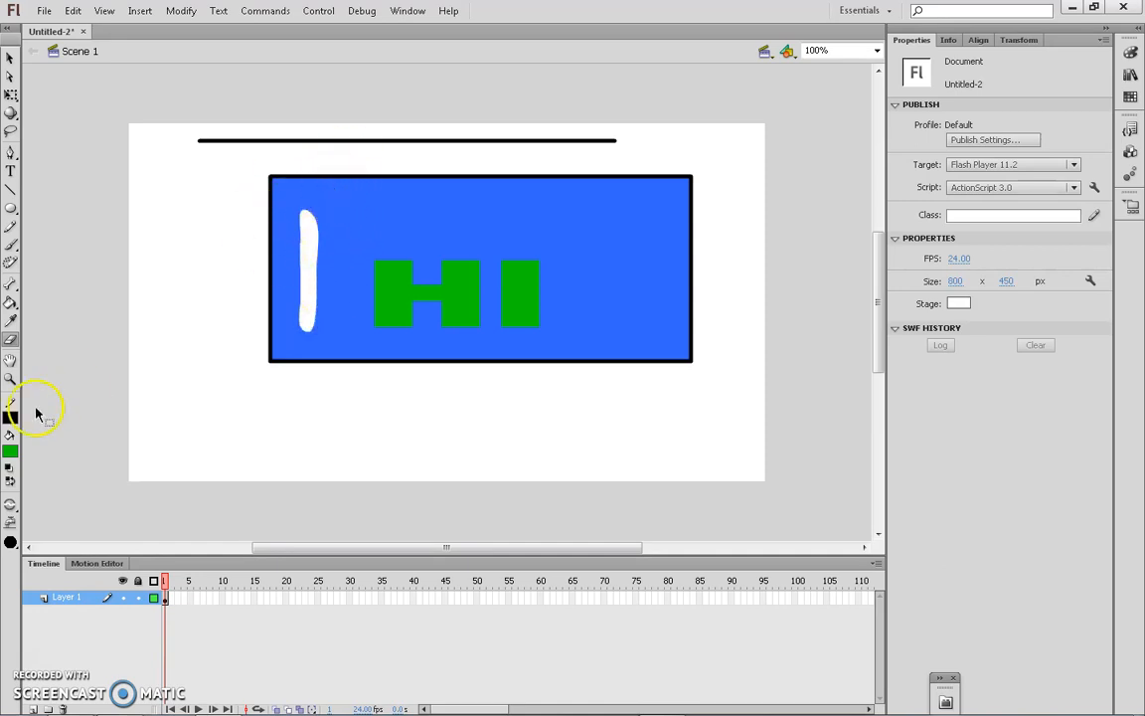
{"action": "key", "text": "ctrl+z"}
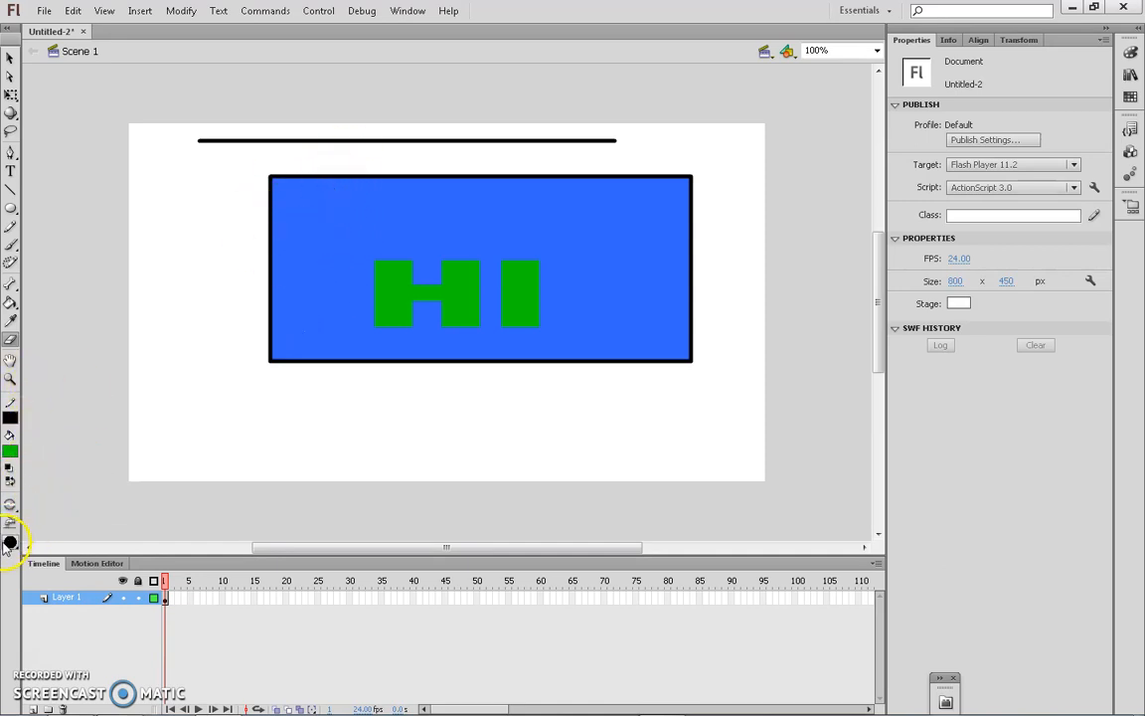
{"action": "left_click", "coordinate": [9, 543]}
{"action": "left_click", "coordinate": [44, 699]}
{"action": "left_click_drag", "start_coordinate": [306, 177], "coordinate": [305, 388]}
{"action": "key", "text": "ctrl+z"}
Step: Pan the stage with the Hand tool and zoom in and out around the rectangle with the Zoom tool
{"action": "left_click", "coordinate": [10, 360]}
{"action": "left_click_drag", "start_coordinate": [204, 307], "coordinate": [421, 308]}
{"action": "left_click", "coordinate": [12, 378]}
{"action": "left_click", "coordinate": [357, 243]}
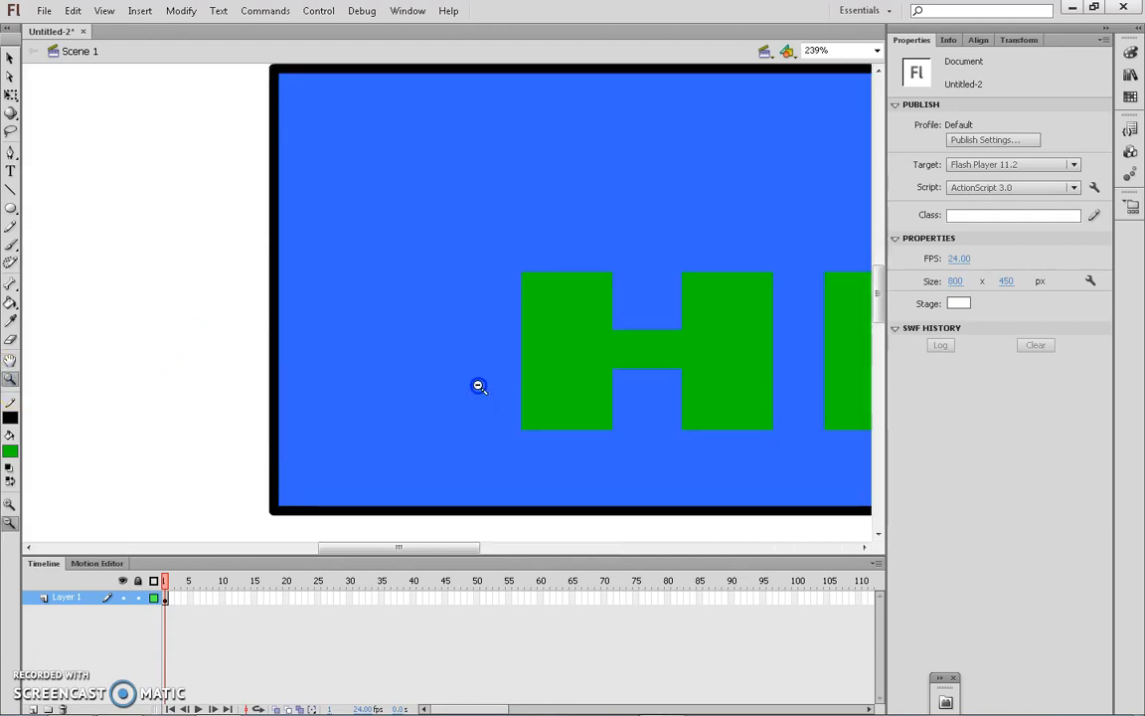
{"action": "left_click", "coordinate": [477, 386]}
{"action": "left_click", "coordinate": [475, 297]}
{"action": "left_click_drag", "start_coordinate": [263, 157], "coordinate": [703, 407]}
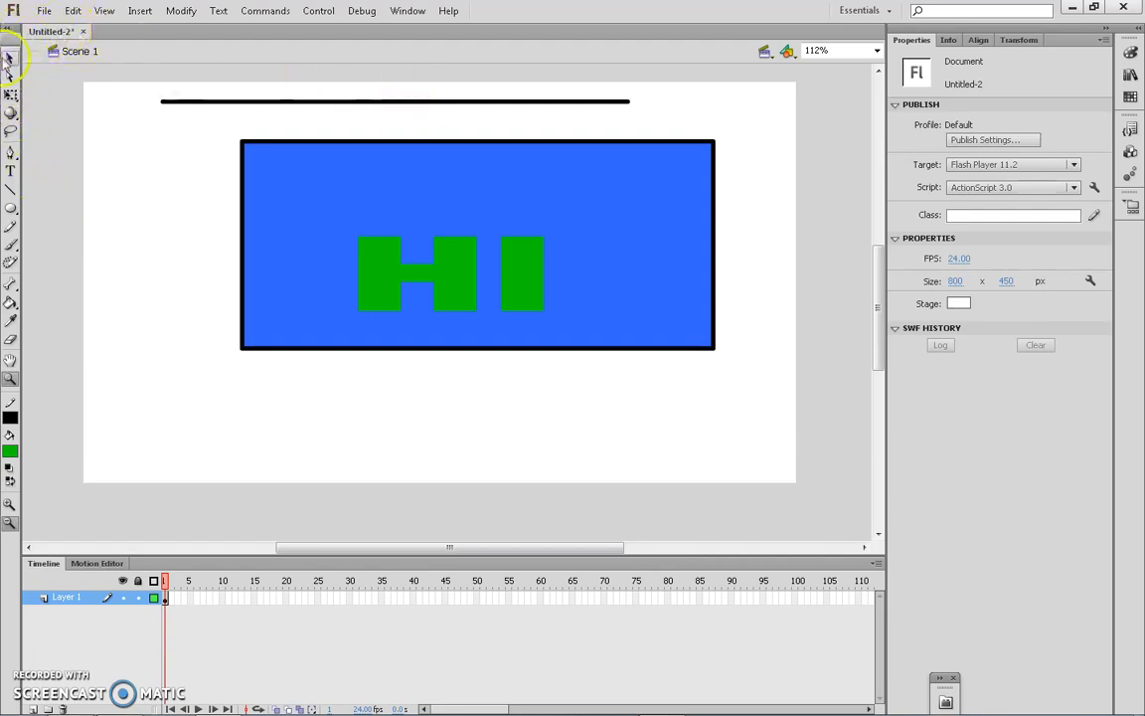
Step: Delete the horizontal line and the blue rectangle with its outline from the stage
{"action": "left_click", "coordinate": [9, 58]}
{"action": "left_click", "coordinate": [202, 103]}
{"action": "key", "text": "Delete"}
{"action": "double_click", "coordinate": [269, 172]}
{"action": "key", "text": "Delete"}
{"action": "left_click", "coordinate": [365, 247]}
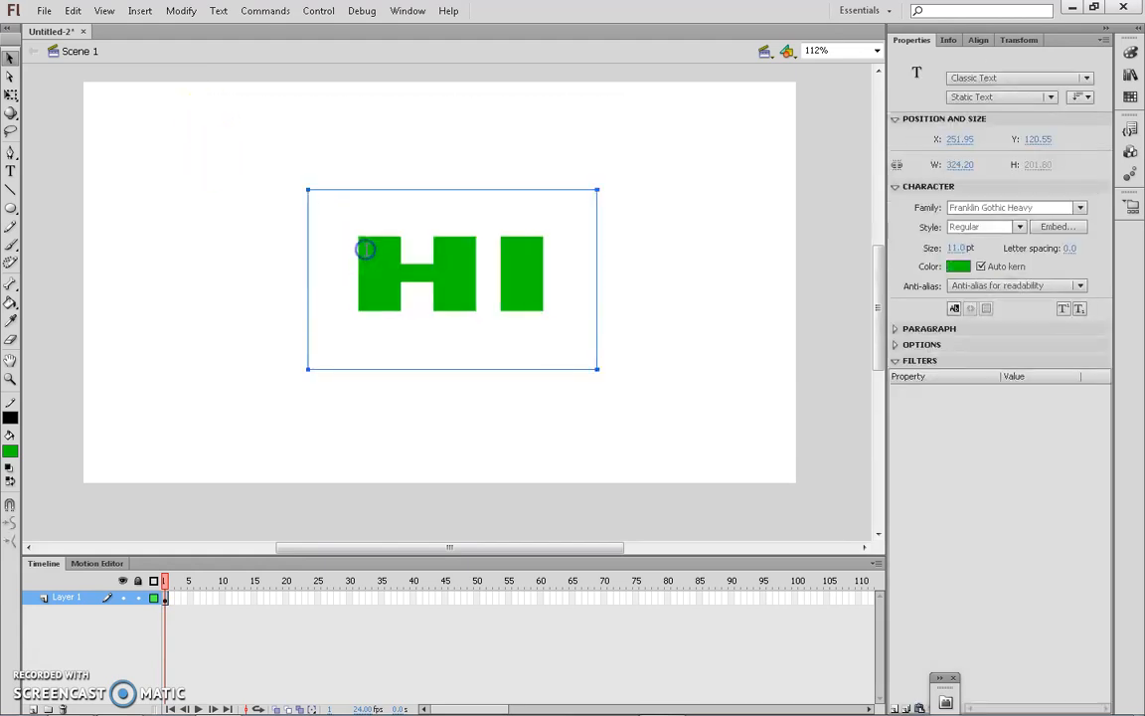
{"action": "double_click", "coordinate": [365, 246]}
{"action": "type", "text": "\\"}
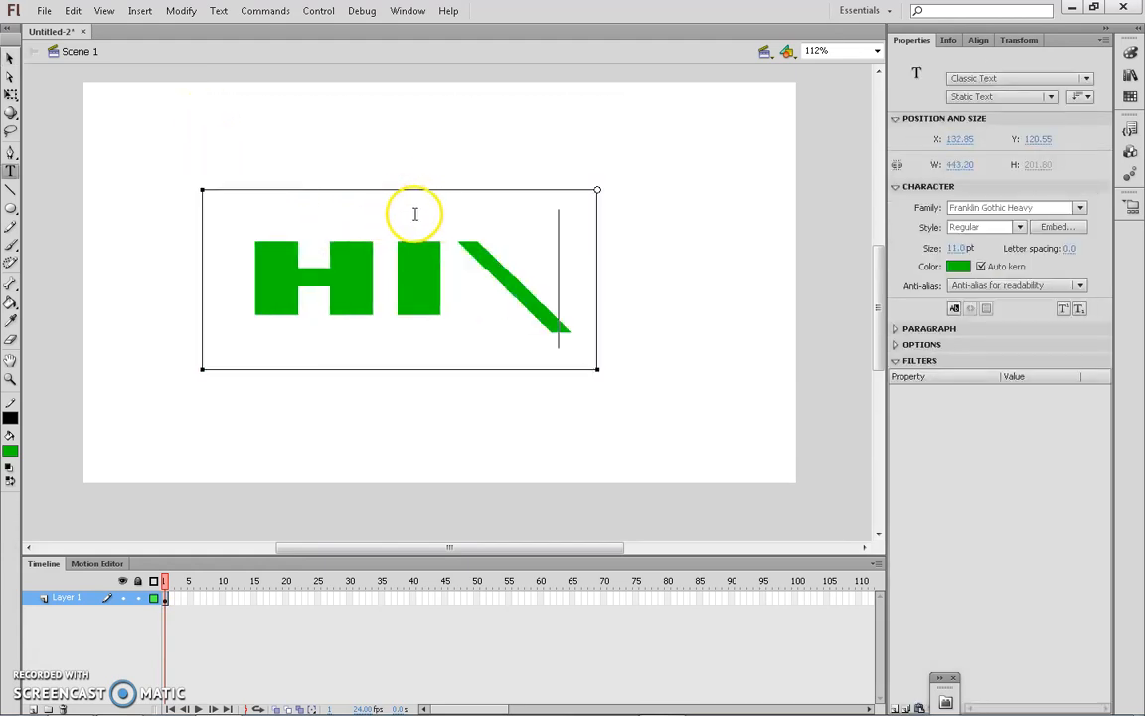
{"action": "left_click", "coordinate": [274, 156]}
{"action": "left_click_drag", "start_coordinate": [230, 159], "coordinate": [638, 415]}
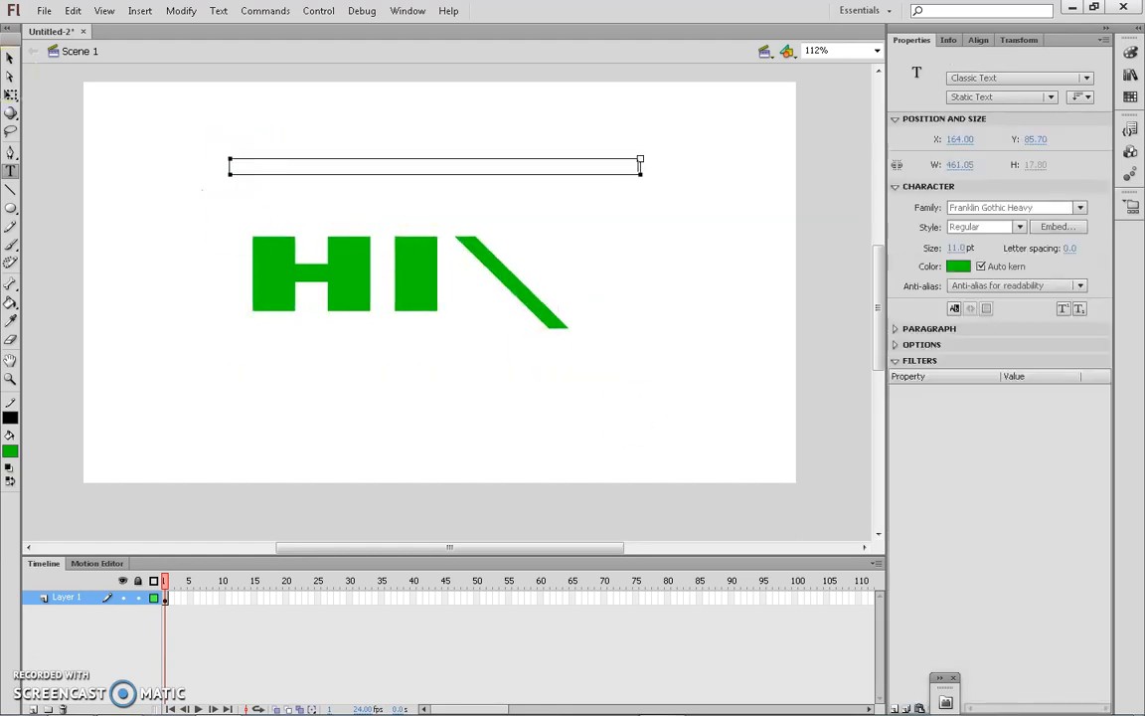
Step: Select the remaining text on the stage and delete it
{"action": "left_click", "coordinate": [10, 58]}
{"action": "left_click_drag", "start_coordinate": [184, 133], "coordinate": [529, 430]}
{"action": "key", "text": "Delete"}
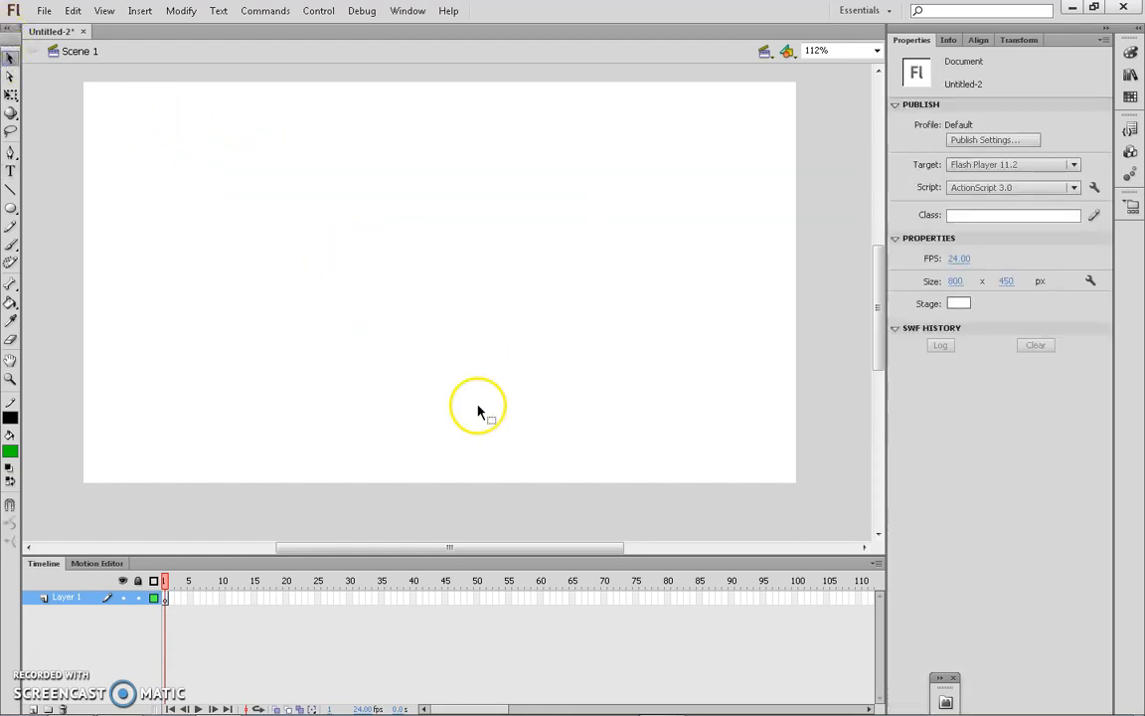
Step: Draw a circle about 142 px wide with a dark teal fill and black stroke in the stage's upper-left corner
{"action": "left_click", "coordinate": [10, 207]}
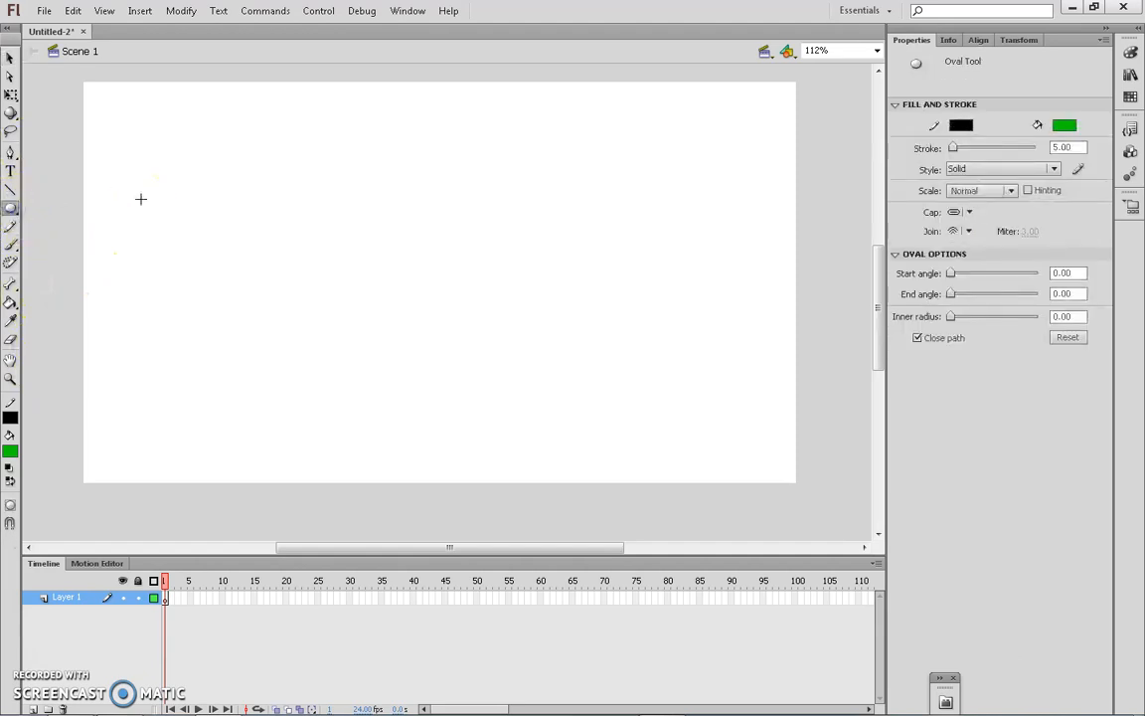
{"action": "left_click", "coordinate": [1060, 123]}
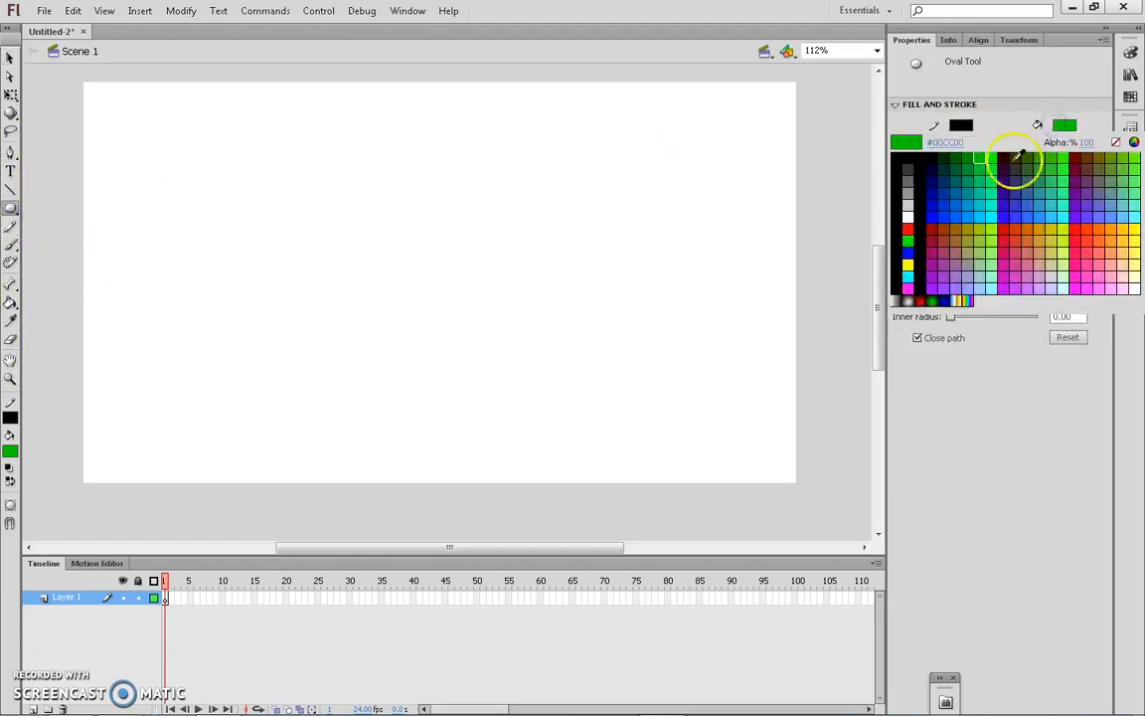
{"action": "left_click", "coordinate": [963, 175]}
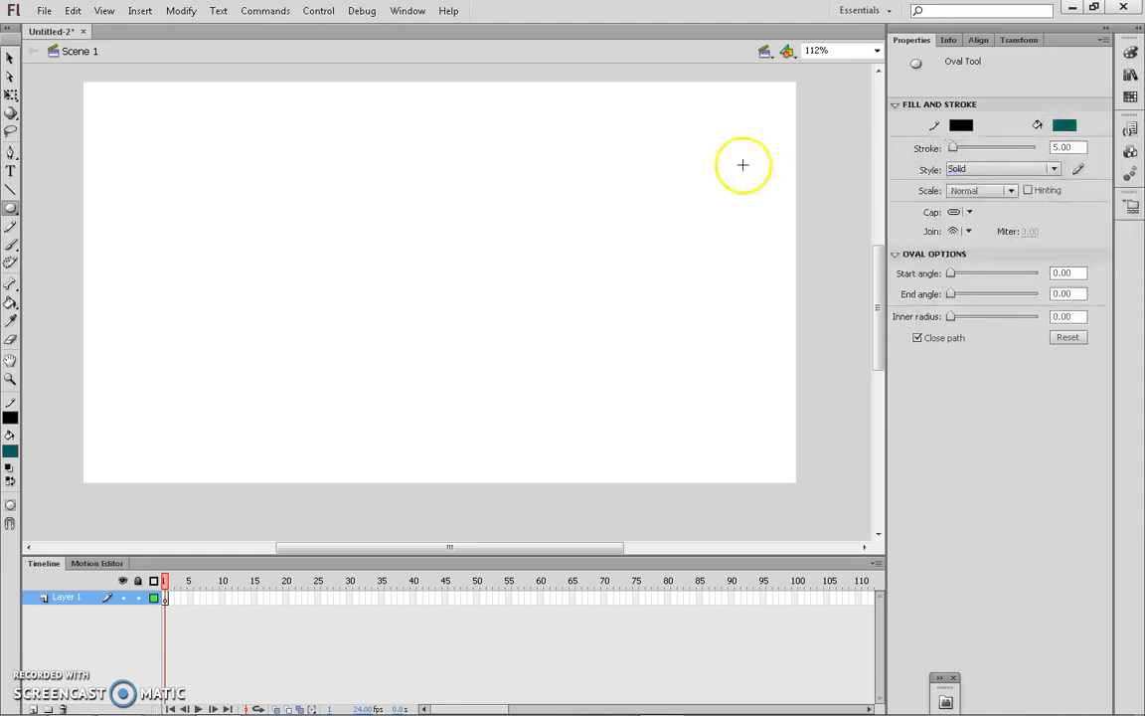
{"action": "mouse_move", "coordinate": [79, 81]}
{"action": "left_mouse_down"}
{"action": "mouse_move", "coordinate": [157, 123]}
{"action": "mouse_move", "coordinate": [208, 174]}
{"action": "mouse_move", "coordinate": [199, 193]}
{"action": "left_mouse_up"}
Step: Move the whole circle, fill and outline together, slightly down and right, fully inside the stage
{"action": "key", "text": "b"}
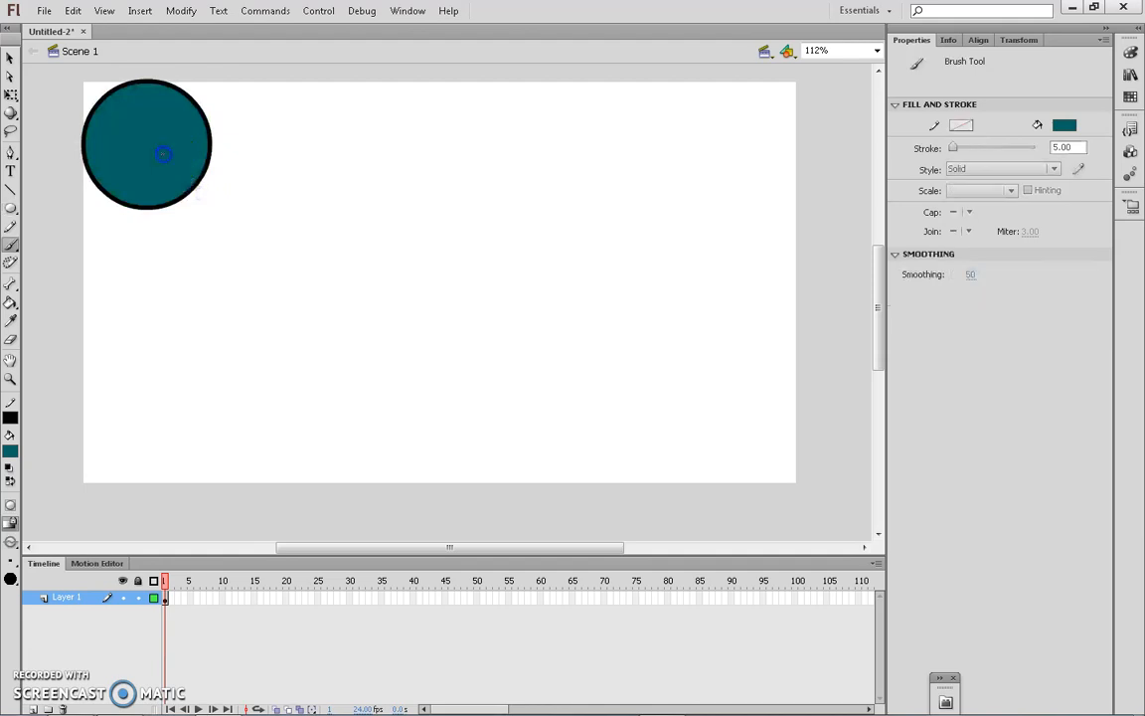
{"action": "left_click", "coordinate": [182, 160]}
{"action": "key", "text": "v"}
{"action": "left_click", "coordinate": [179, 155]}
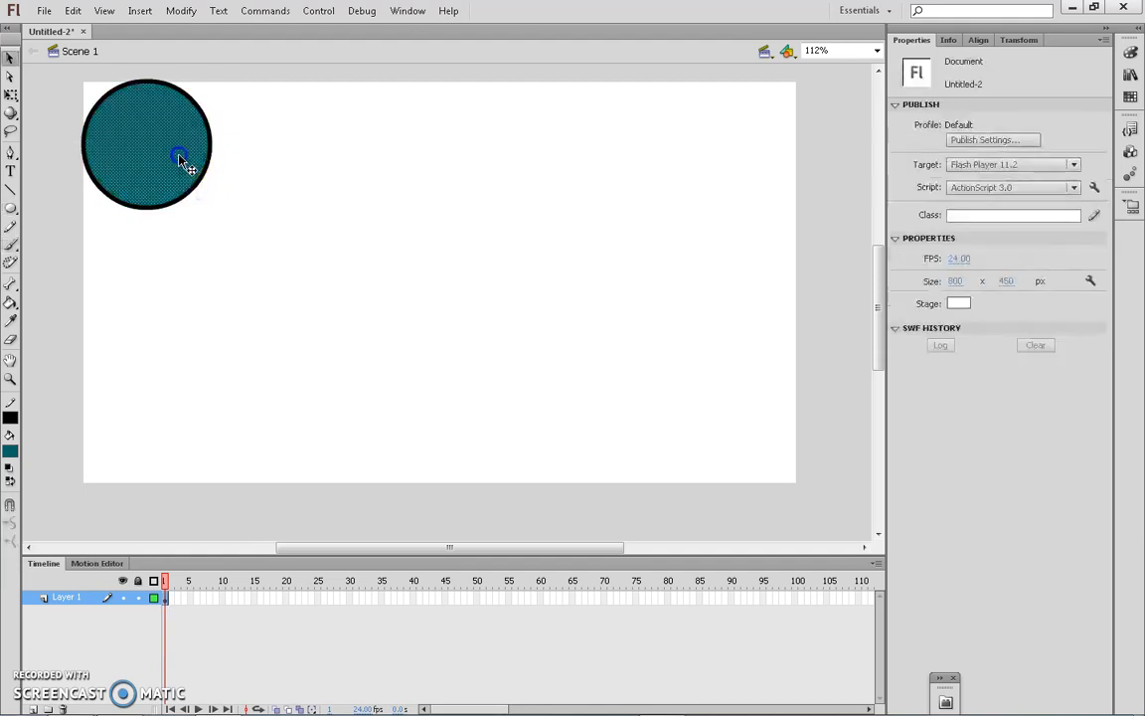
{"action": "left_click_drag", "start_coordinate": [170, 137], "coordinate": [177, 163]}
{"action": "key", "text": "ctrl+z"}
{"action": "double_click", "coordinate": [159, 147]}
{"action": "left_click", "coordinate": [263, 142]}
Step: Try locking Layer 1, and unlock it again
{"action": "left_click", "coordinate": [174, 509]}
{"action": "left_click", "coordinate": [169, 584]}
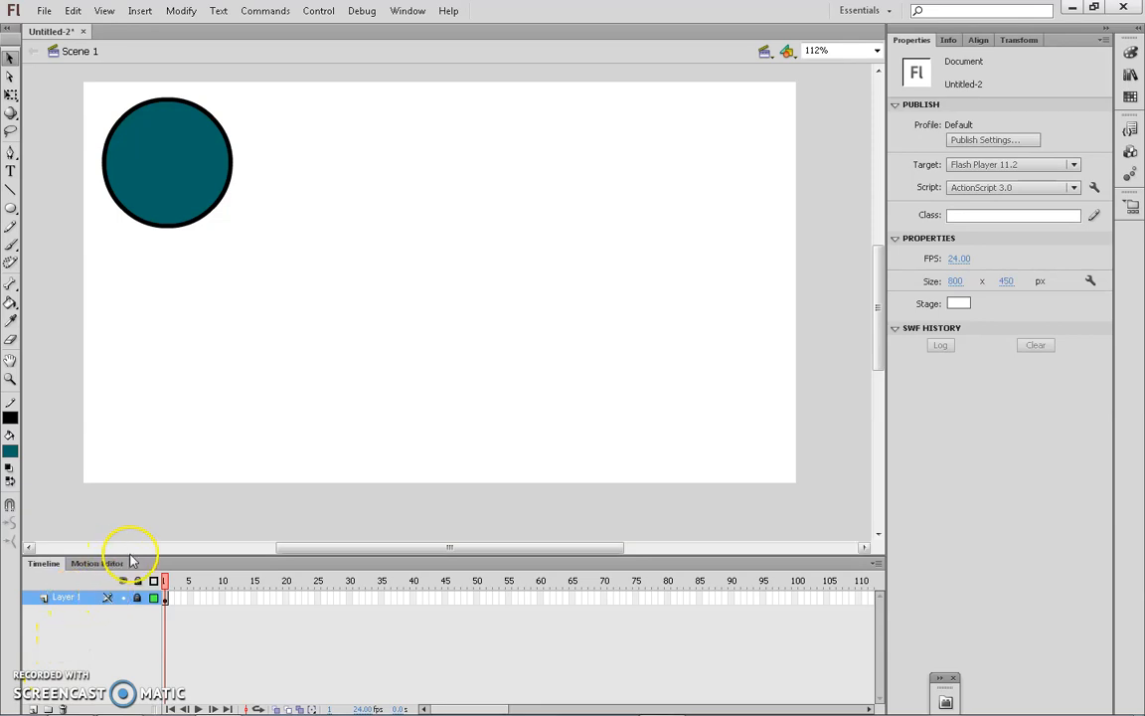
{"action": "left_click", "coordinate": [140, 617]}
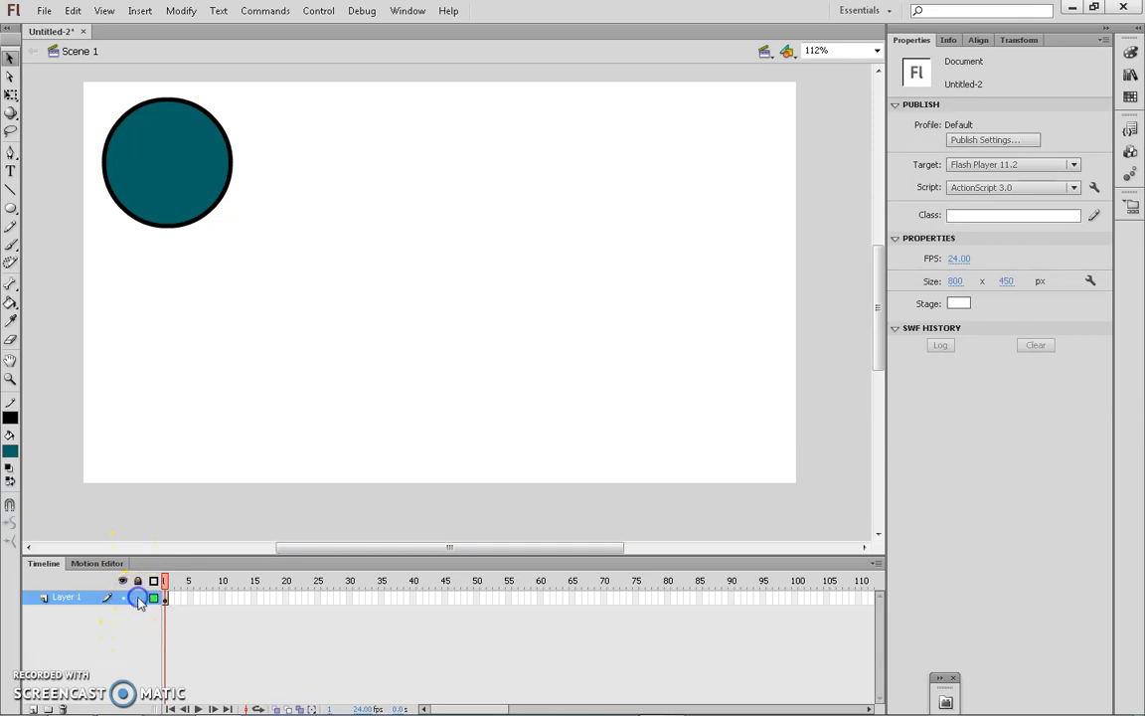
Step: Extend Layer 1 to frame 40 by inserting a frame, and scrub the playhead back through the frames
{"action": "right_click", "coordinate": [413, 601]}
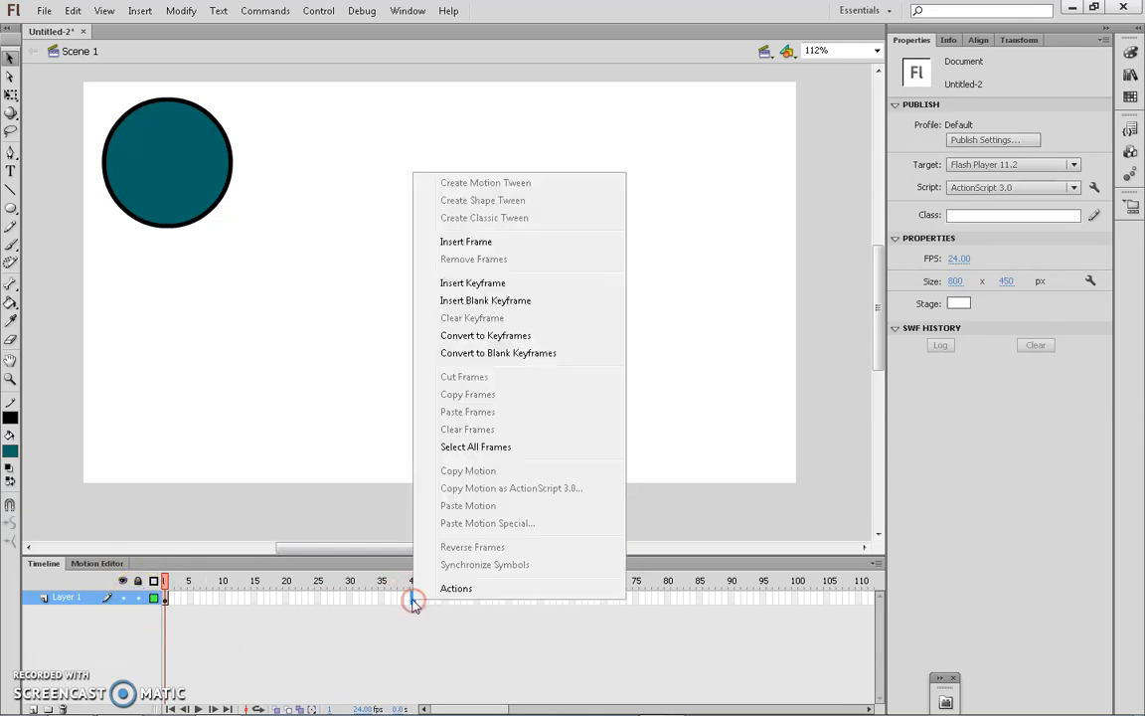
{"action": "left_click", "coordinate": [502, 244]}
{"action": "left_click_drag", "start_coordinate": [439, 568], "coordinate": [226, 549]}
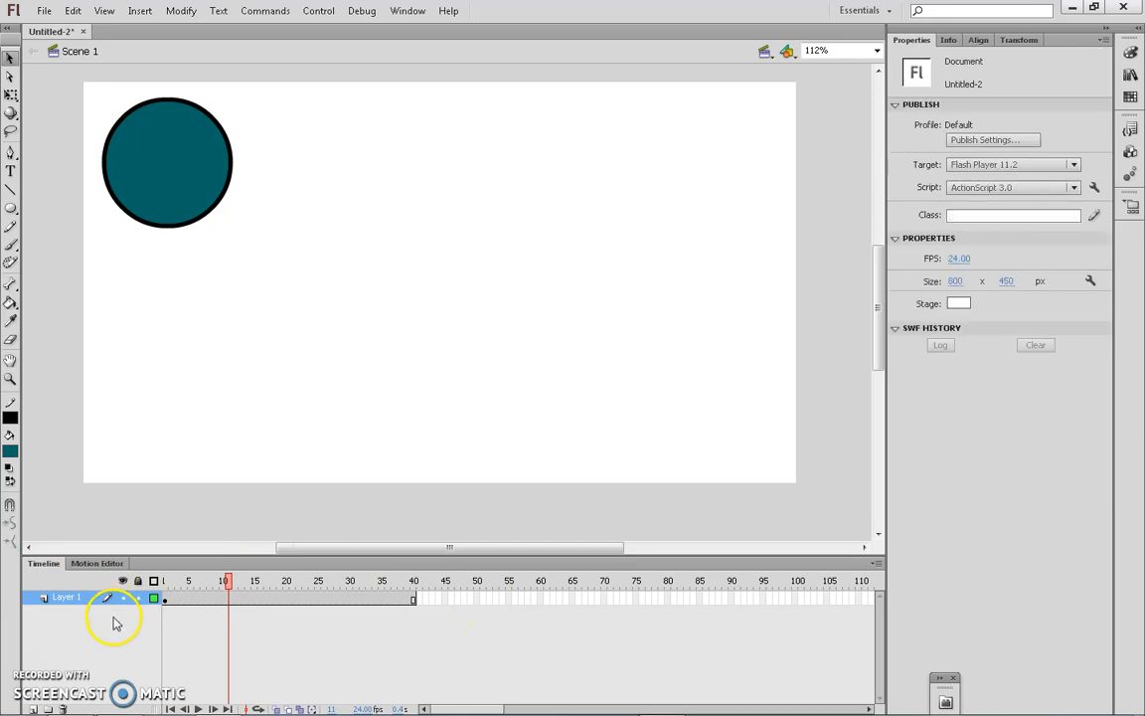
Step: Add a new layer above Layer 1, insert a keyframe at its frame 58, and scrub back to the first frames
{"action": "left_click", "coordinate": [35, 708]}
{"action": "left_click", "coordinate": [530, 598]}
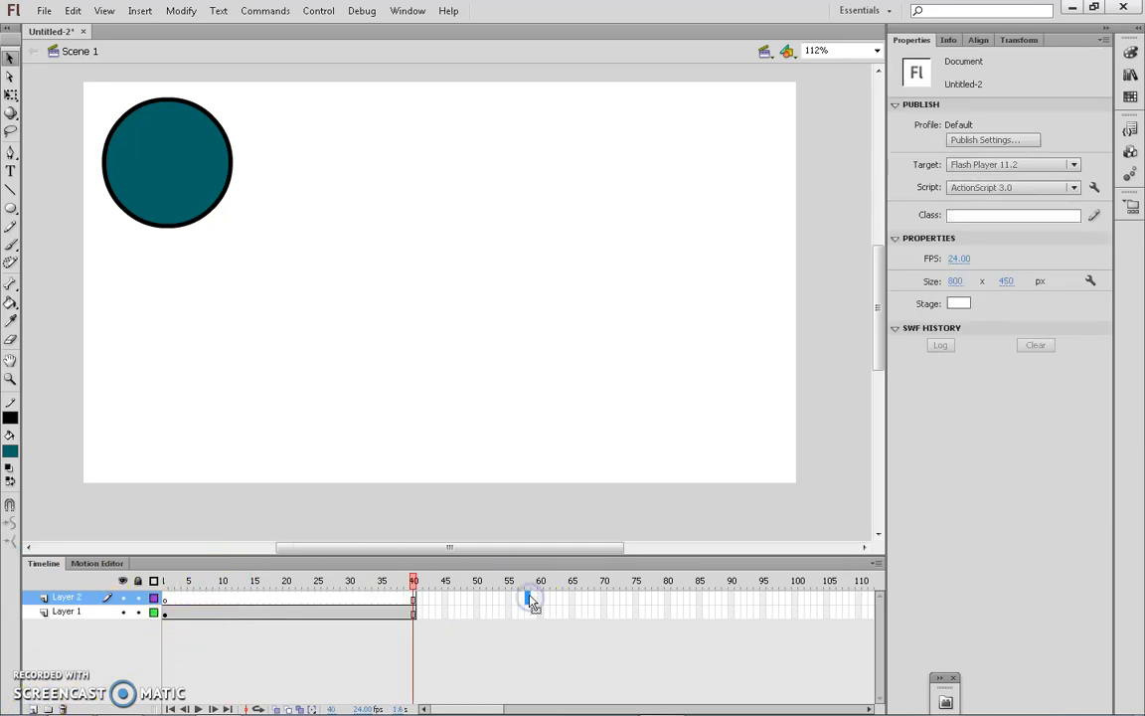
{"action": "key", "text": "F6"}
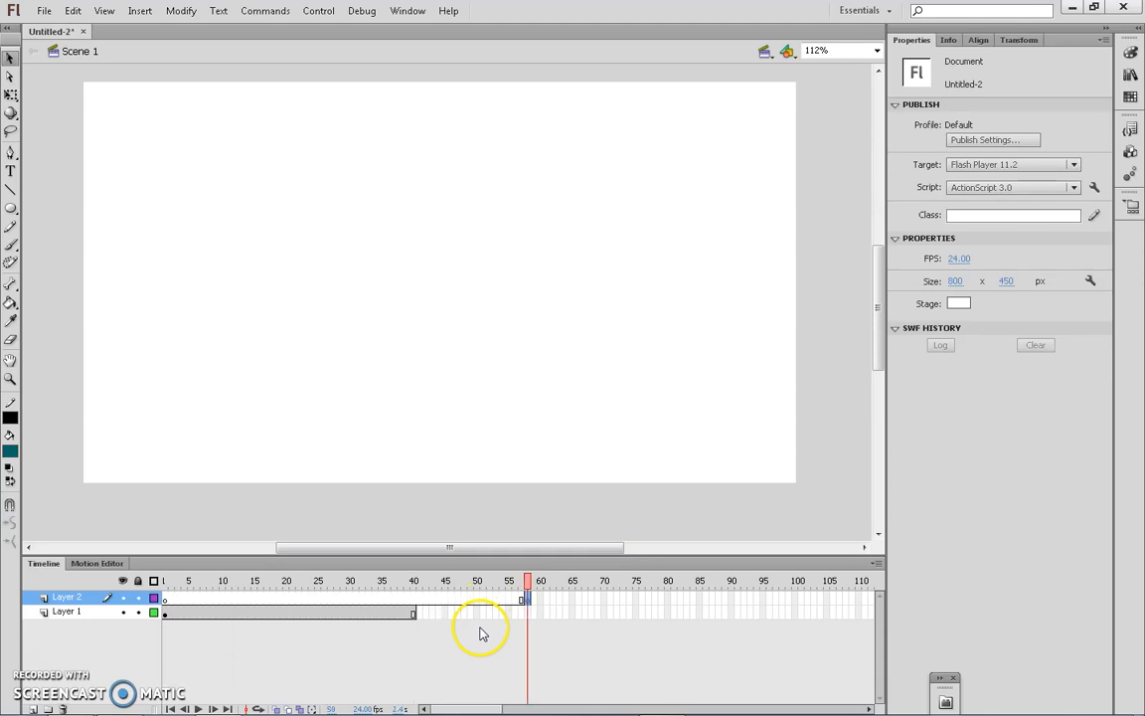
{"action": "left_click_drag", "start_coordinate": [526, 580], "coordinate": [183, 586]}
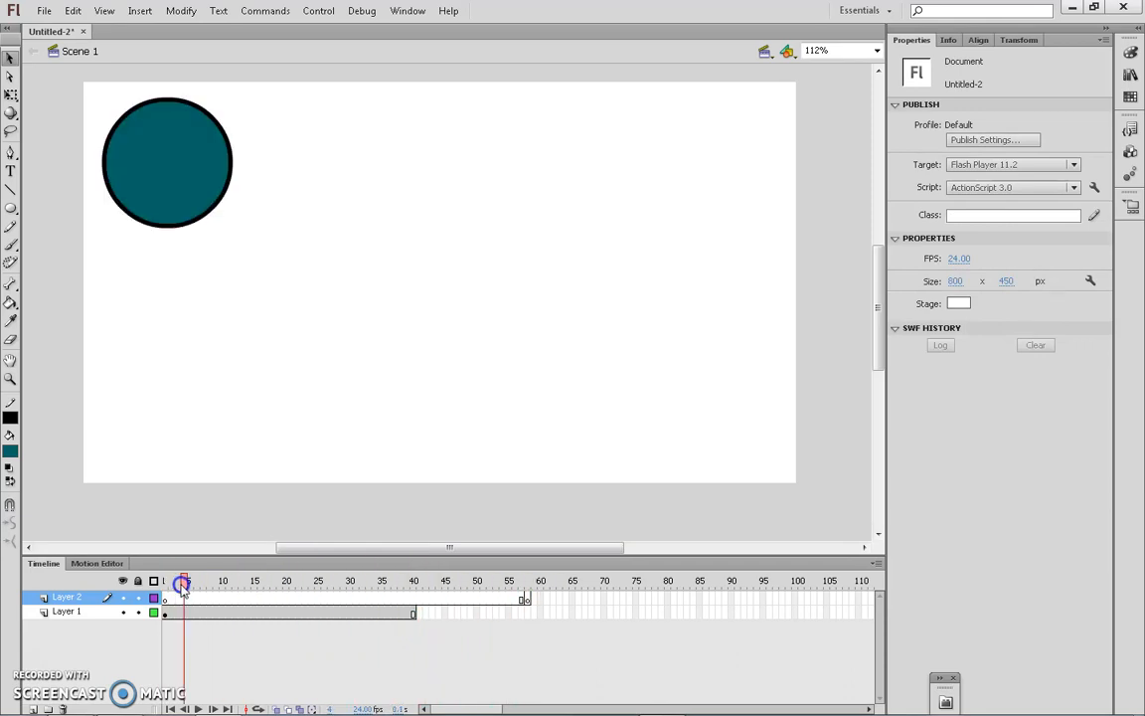
Step: Insert a keyframe at frame 2 of Layer 1 and turn on Onion Skin
{"action": "left_click", "coordinate": [166, 612]}
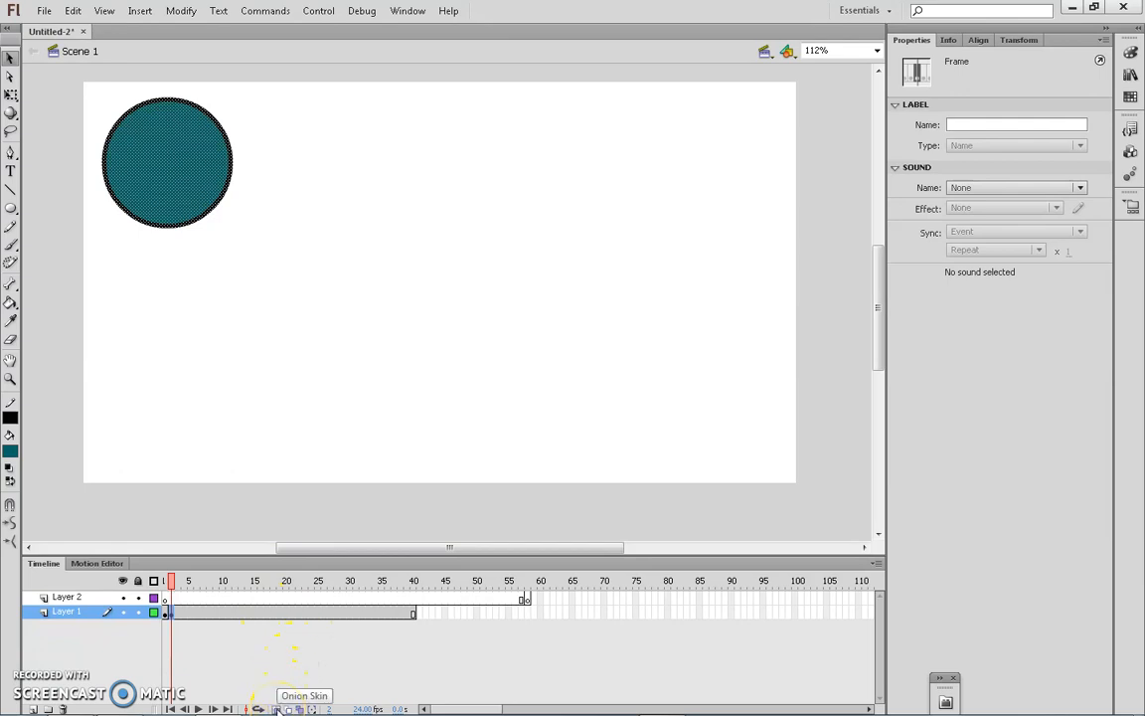
{"action": "left_click", "coordinate": [278, 708]}
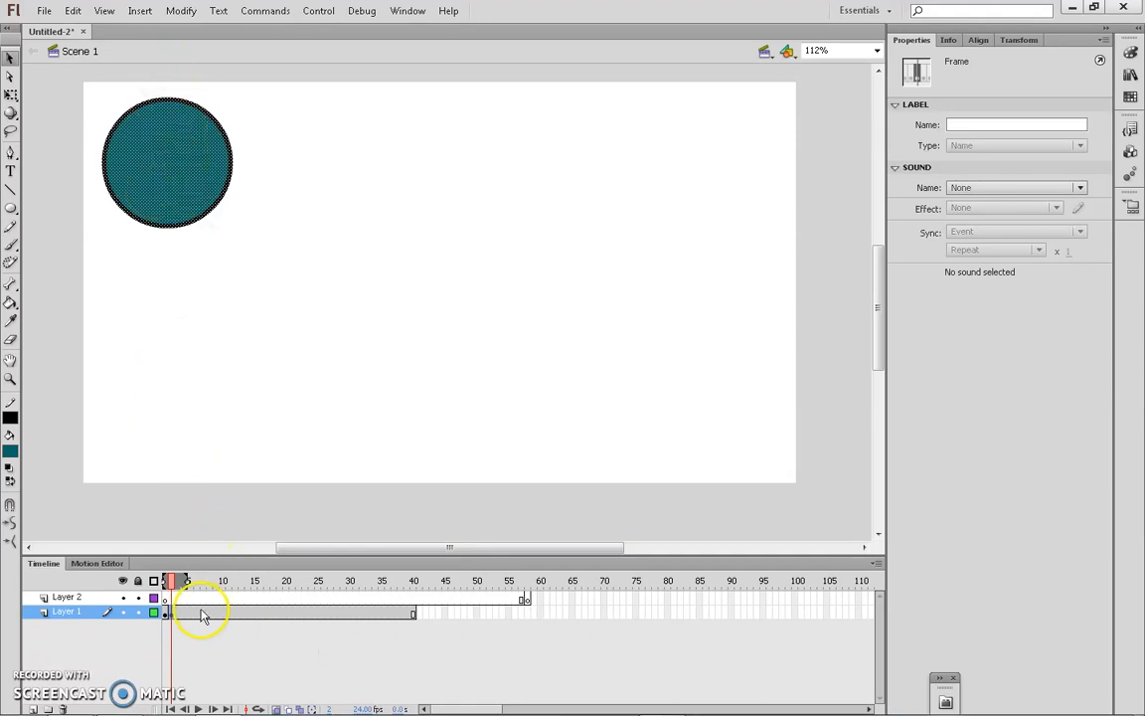
Step: Move the frame 2 circle slightly down and right of its frame 1 position, to about X 28.25, Y 25.35
{"action": "left_click_drag", "start_coordinate": [166, 218], "coordinate": [176, 224]}
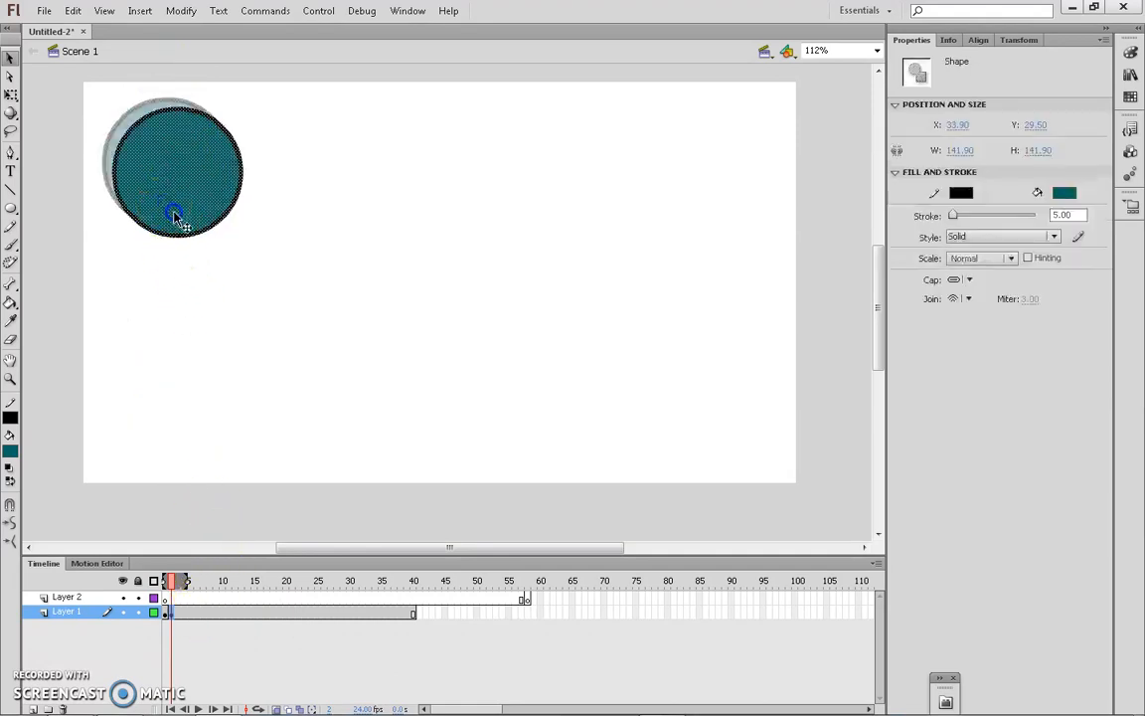
{"action": "key", "text": "z"}
{"action": "left_click_drag", "start_coordinate": [67, 83], "coordinate": [265, 219]}
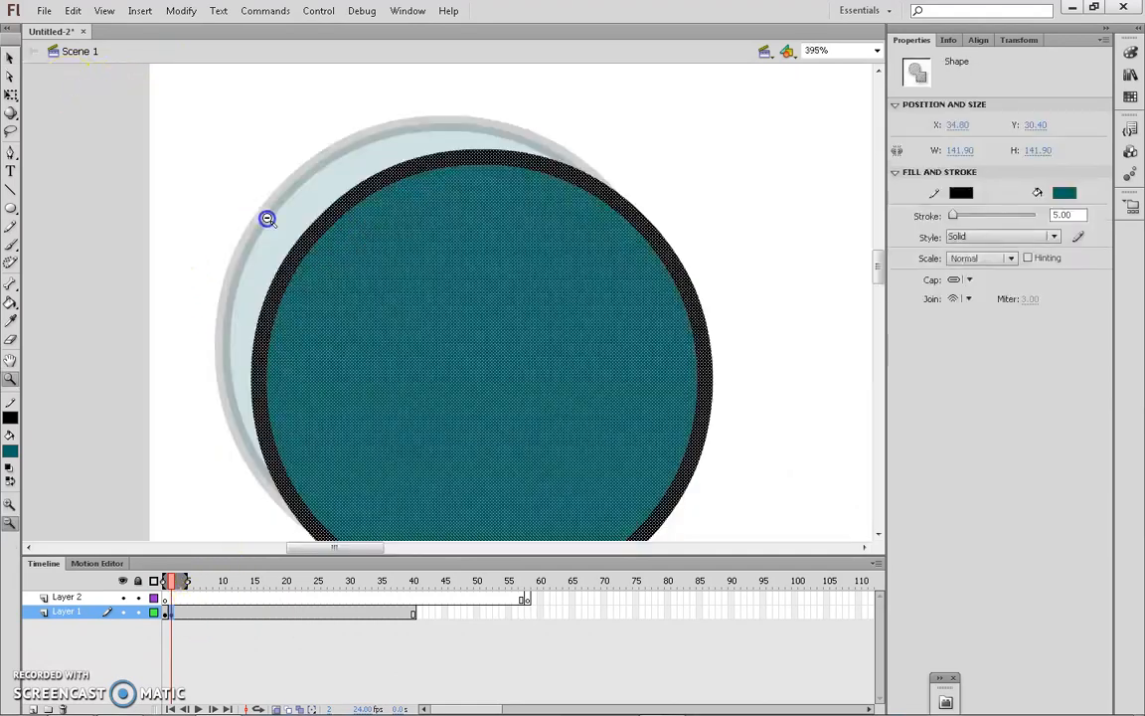
{"action": "key", "text": "v"}
{"action": "left_click", "coordinate": [283, 197]}
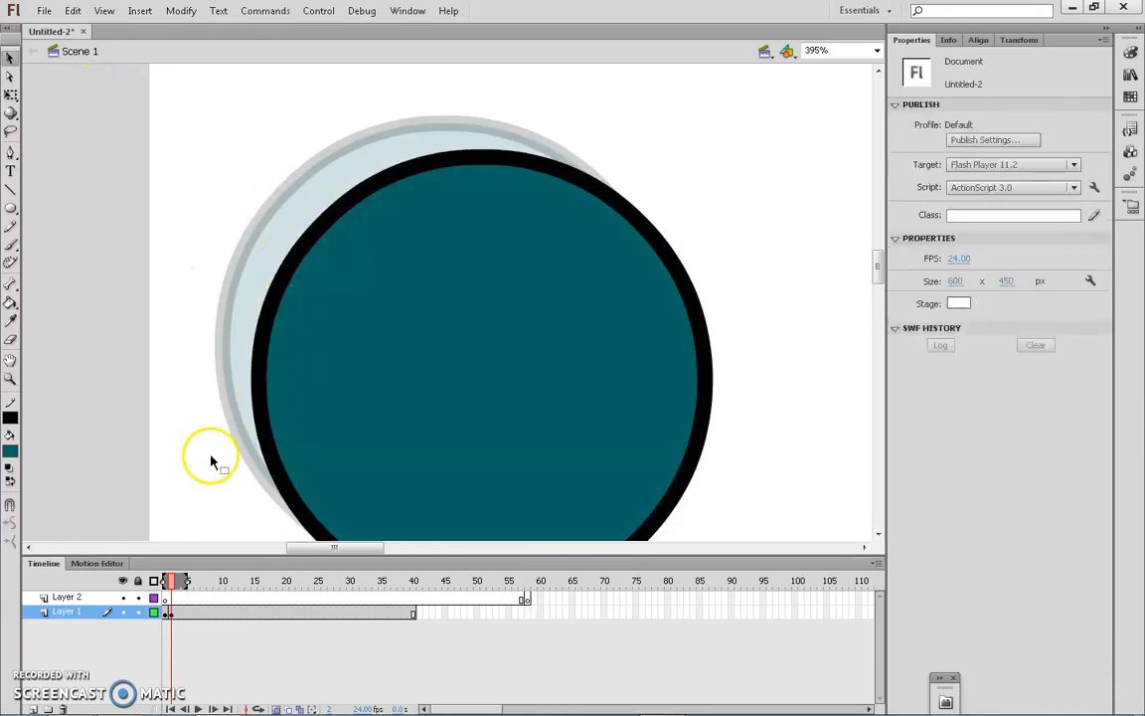
{"action": "left_click", "coordinate": [461, 239]}
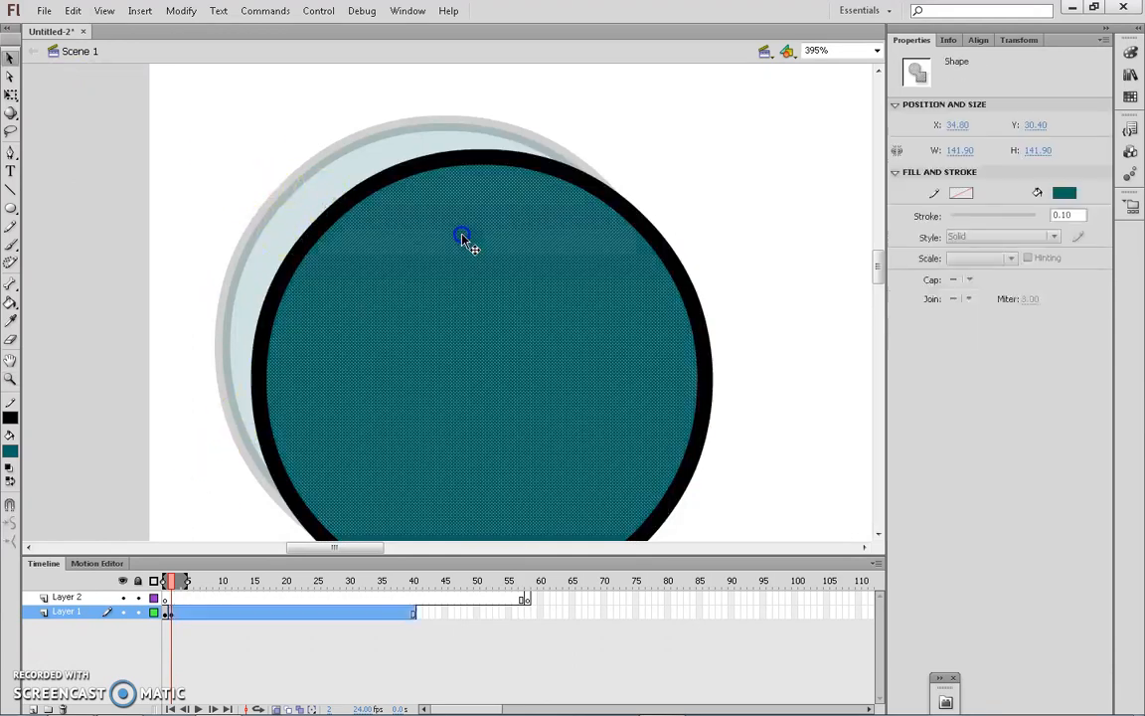
{"action": "left_click_drag", "start_coordinate": [494, 278], "coordinate": [476, 264]}
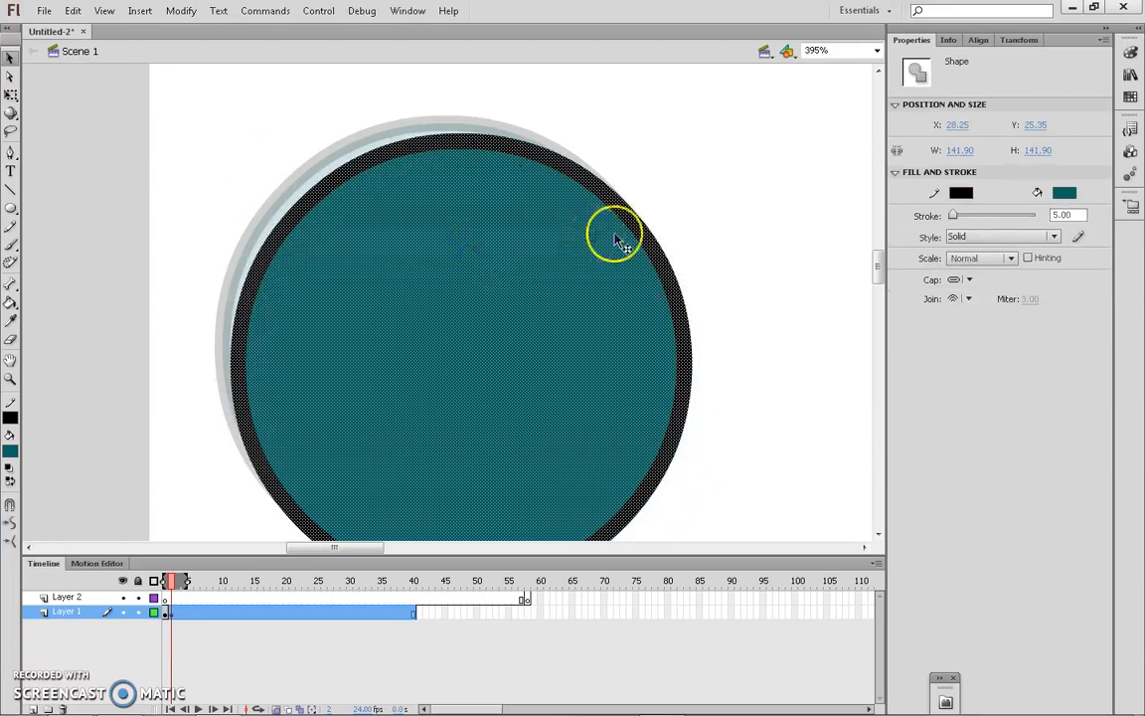
{"action": "left_click", "coordinate": [689, 230]}
Step: Insert a keyframe at frame 3 of Layer 1 and move the circle further down and right, to about X 35.85, Y 33.45
{"action": "key", "text": "z"}
{"action": "left_click", "coordinate": [575, 366], "text": "alt"}
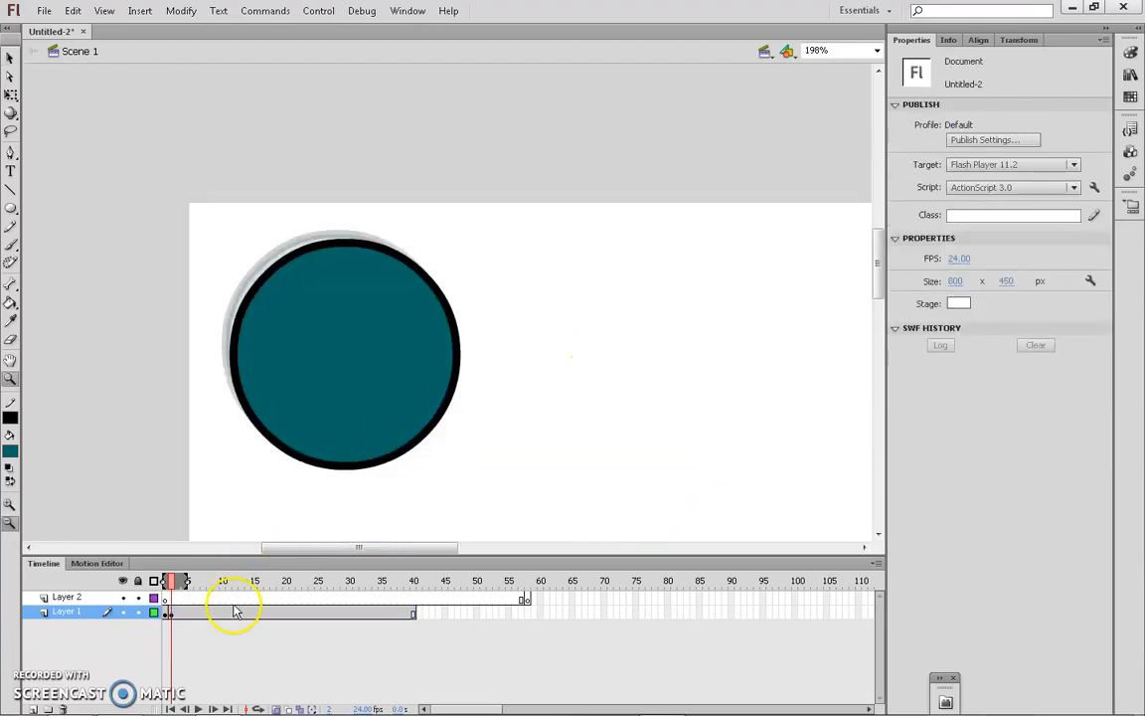
{"action": "left_click", "coordinate": [181, 614]}
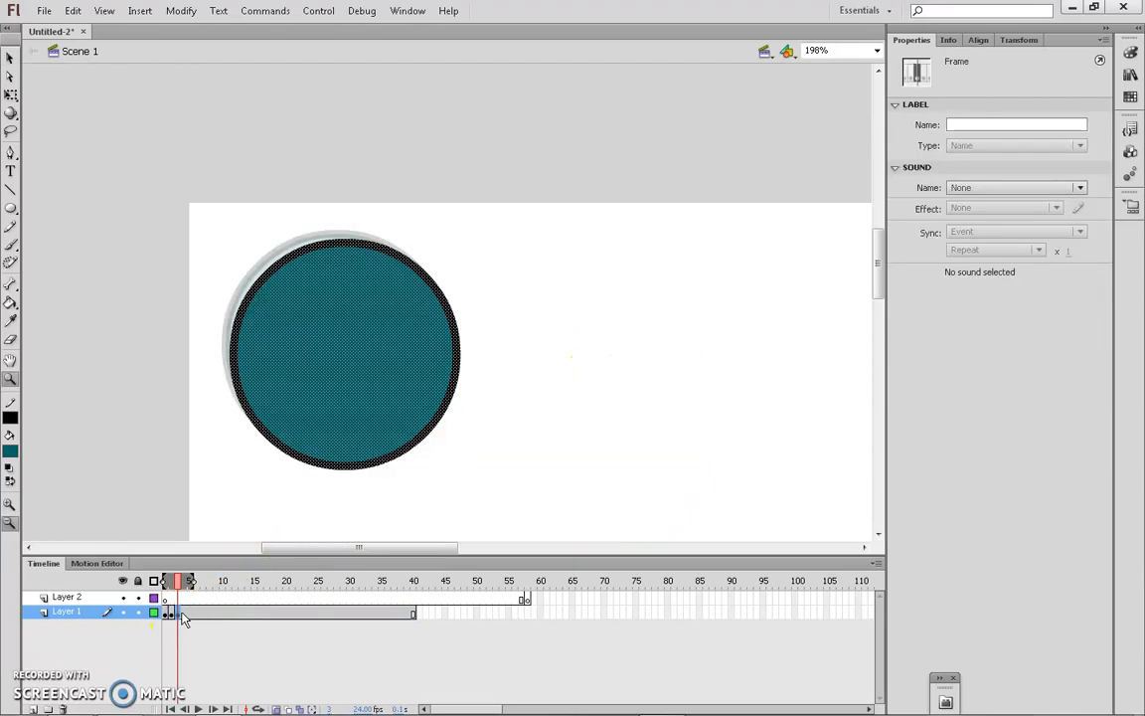
{"action": "key", "text": "v"}
{"action": "left_click_drag", "start_coordinate": [353, 359], "coordinate": [364, 373]}
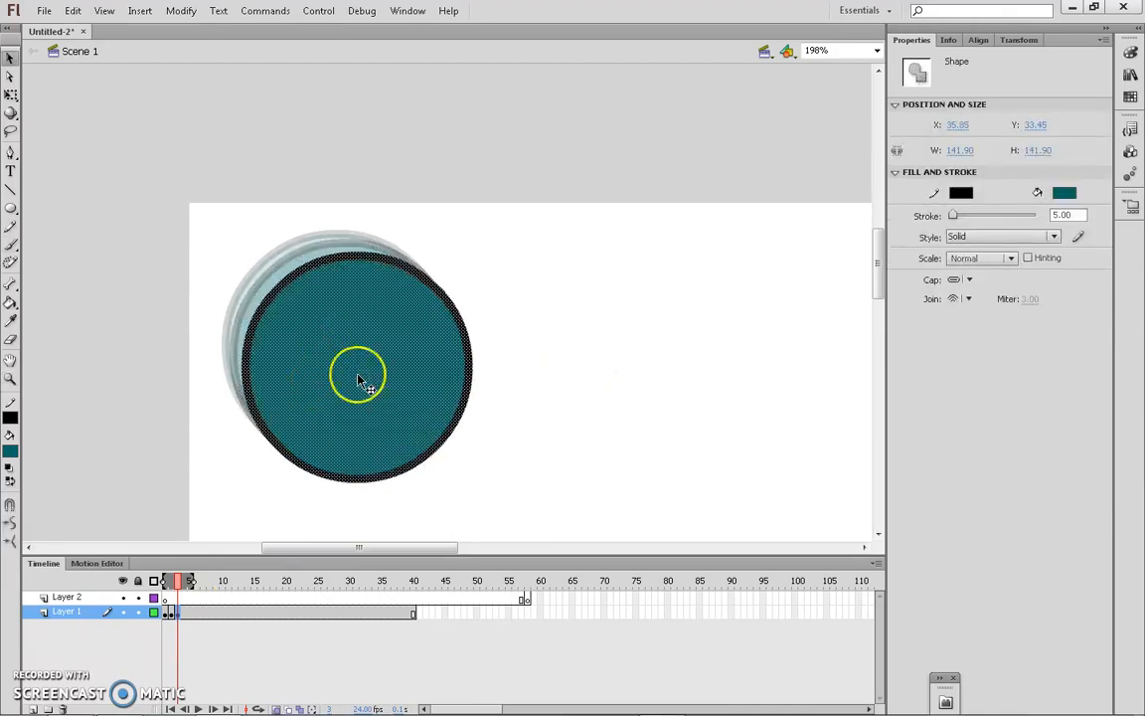
Step: Insert a keyframe at frame 4 of Layer 1 and move the circle down and right, to about X 47.50, Y 42.55
{"action": "right_click", "coordinate": [185, 613]}
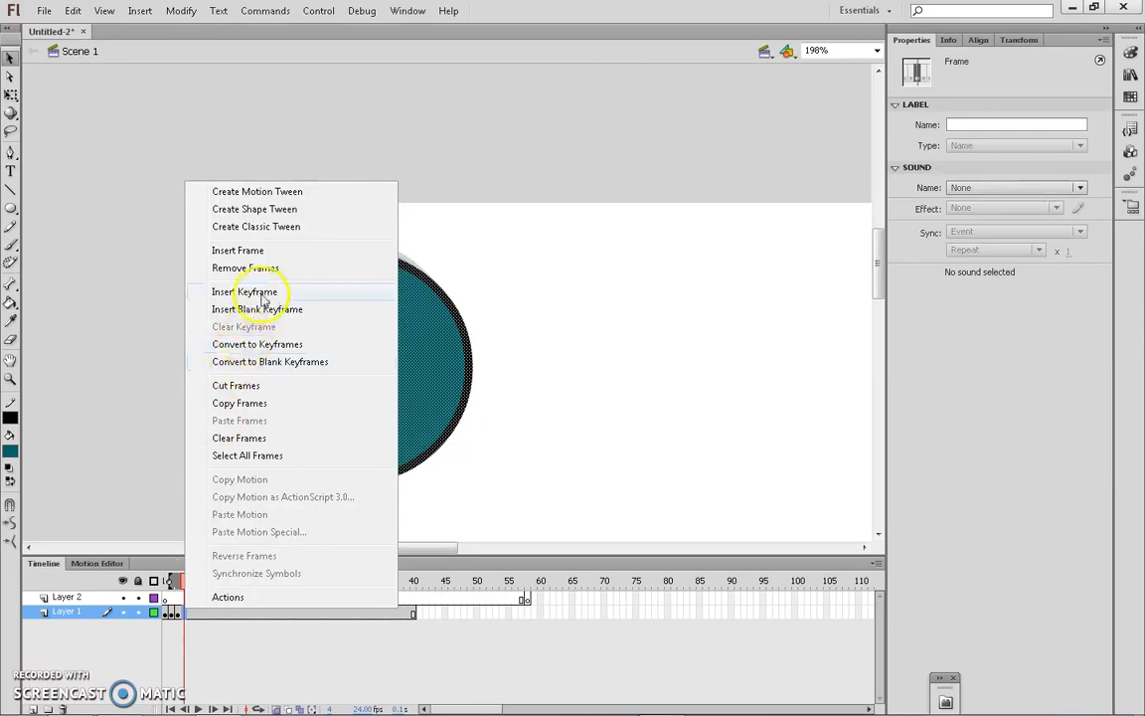
{"action": "left_click", "coordinate": [262, 292]}
{"action": "left_click_drag", "start_coordinate": [306, 332], "coordinate": [335, 353]}
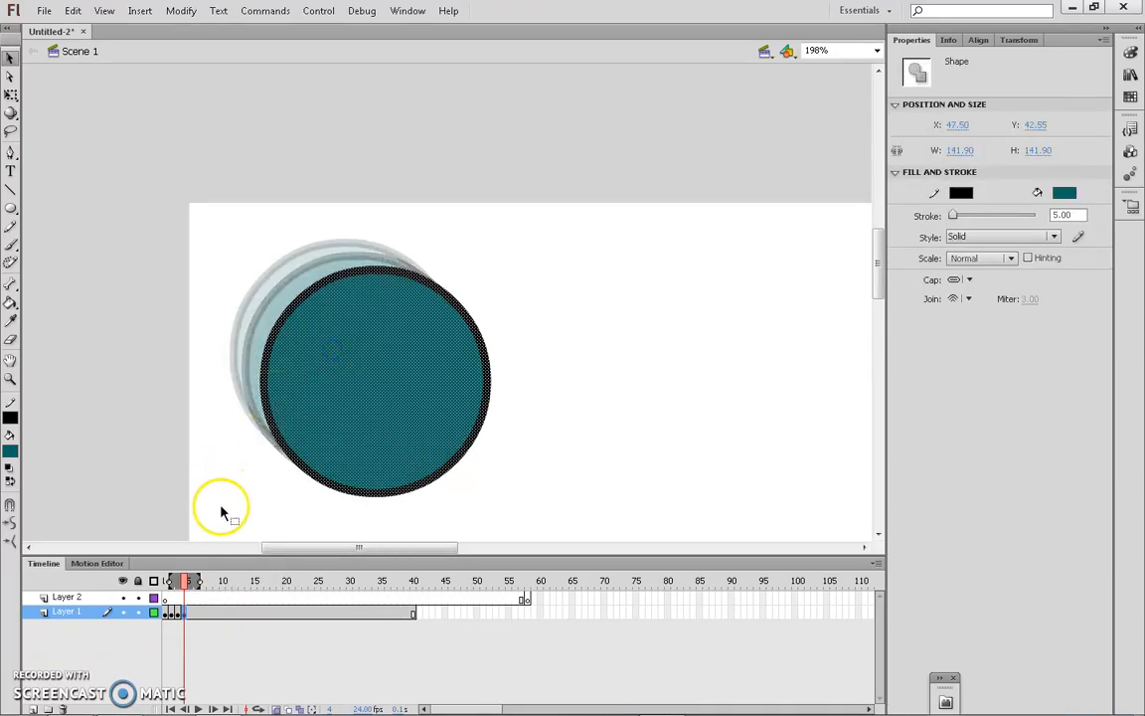
Step: Try a blank keyframe at frame 5 of Layer 1 and undo it
{"action": "left_click", "coordinate": [191, 613]}
{"action": "right_click", "coordinate": [191, 614]}
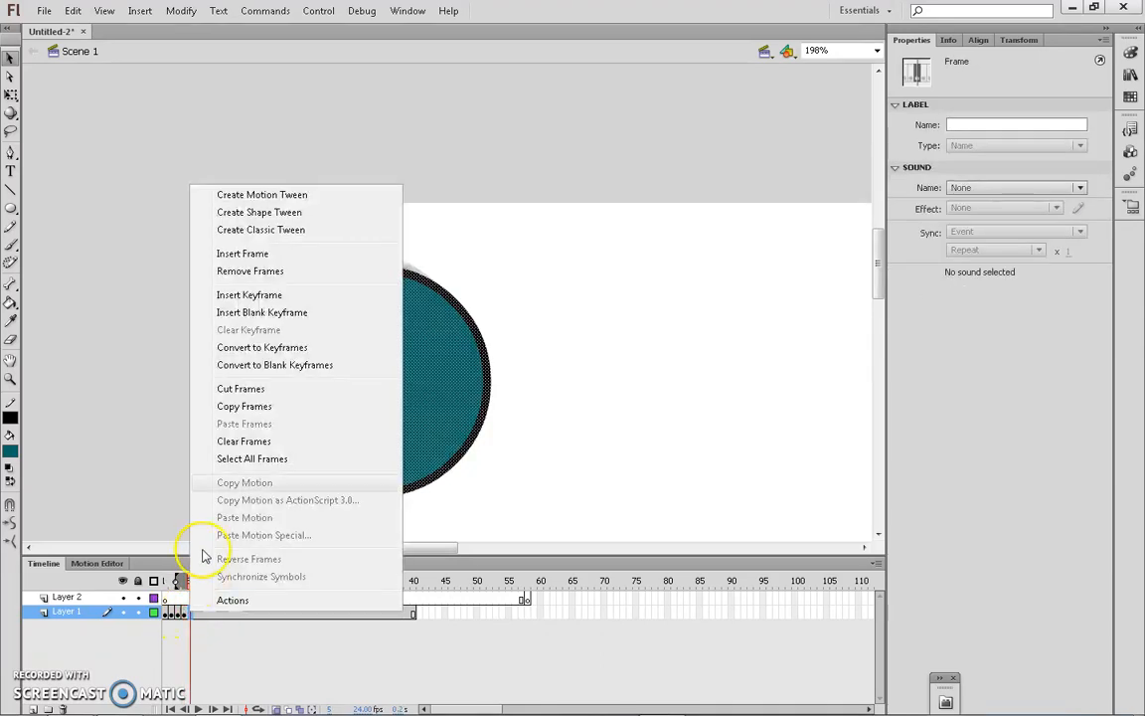
{"action": "left_click", "coordinate": [261, 311]}
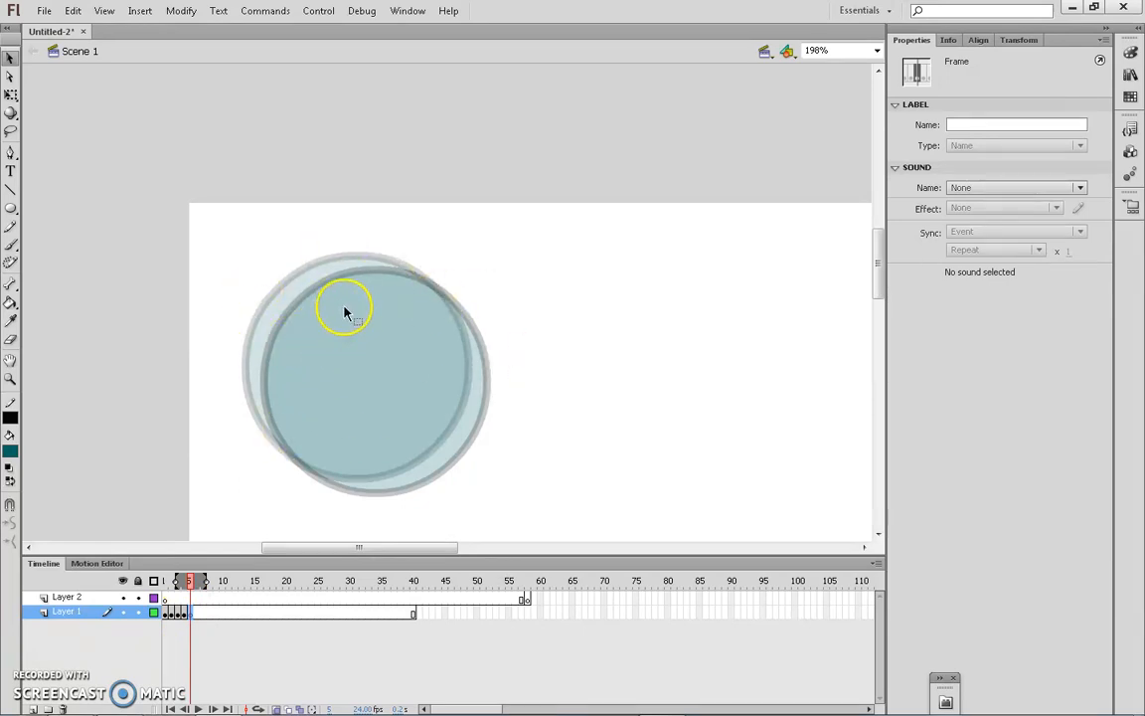
{"action": "key", "text": "ctrl+shift+v"}
Step: Insert a keyframe at frame 5 of Layer 1 and move the circle down and right, to about X 56.10, Y 49.15
{"action": "right_click", "coordinate": [192, 614]}
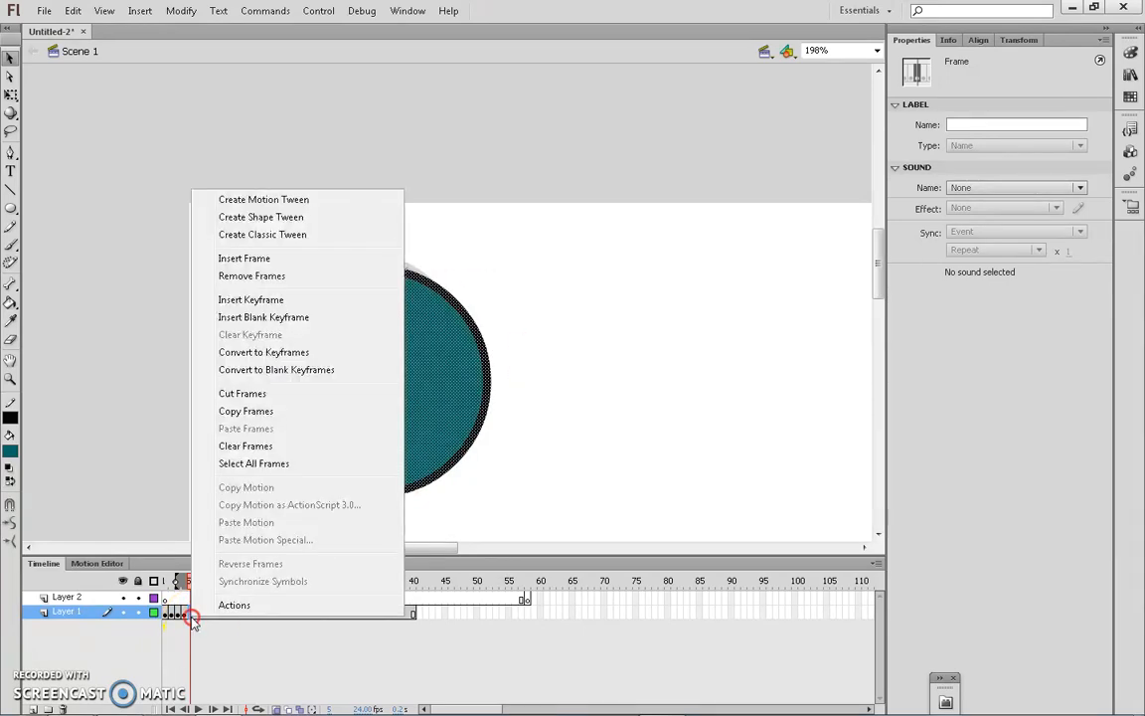
{"action": "left_click", "coordinate": [308, 300]}
{"action": "mouse_move", "coordinate": [348, 338]}
{"action": "left_mouse_down"}
{"action": "mouse_move", "coordinate": [377, 358]}
{"action": "mouse_move", "coordinate": [363, 350]}
{"action": "left_mouse_up"}
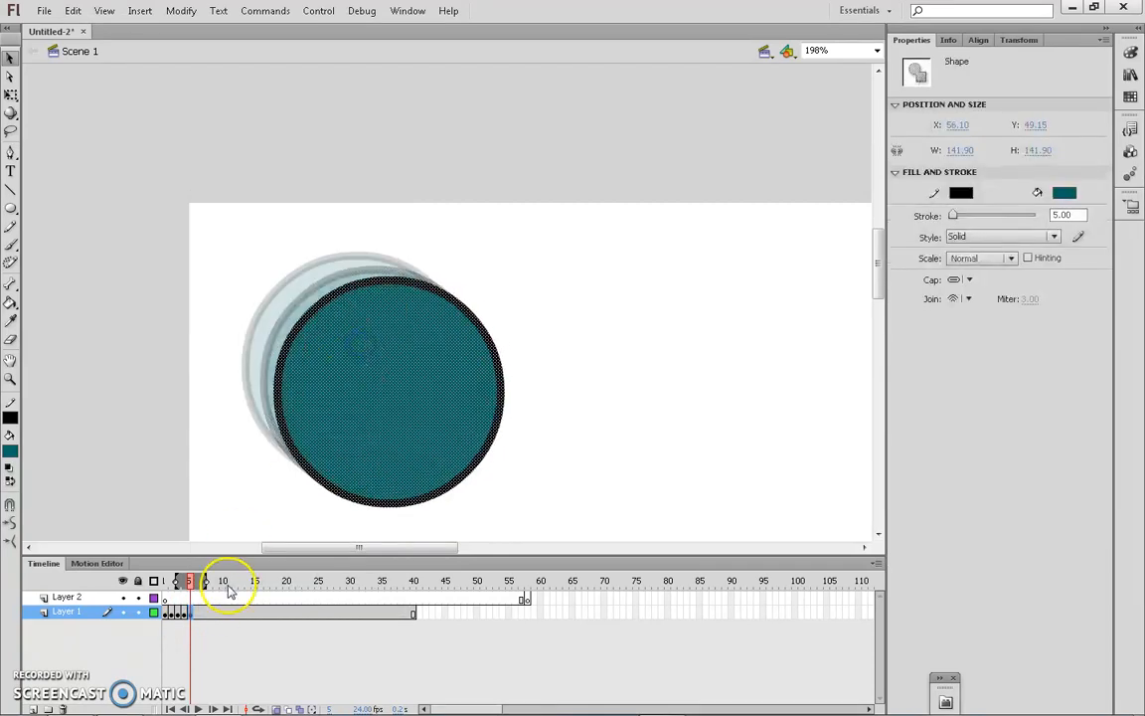
Step: Add keyframes at frames 6 to 11 of Layer 1, shifting the circle progressively further down and right
{"action": "left_click", "coordinate": [197, 614]}
{"action": "left_click_drag", "start_coordinate": [421, 340], "coordinate": [427, 360]}
{"action": "left_click_drag", "start_coordinate": [370, 412], "coordinate": [447, 447]}
{"action": "key", "text": "F6"}
{"action": "key", "text": "F6"}
{"action": "key", "text": "F6"}
{"action": "key", "text": "F6"}
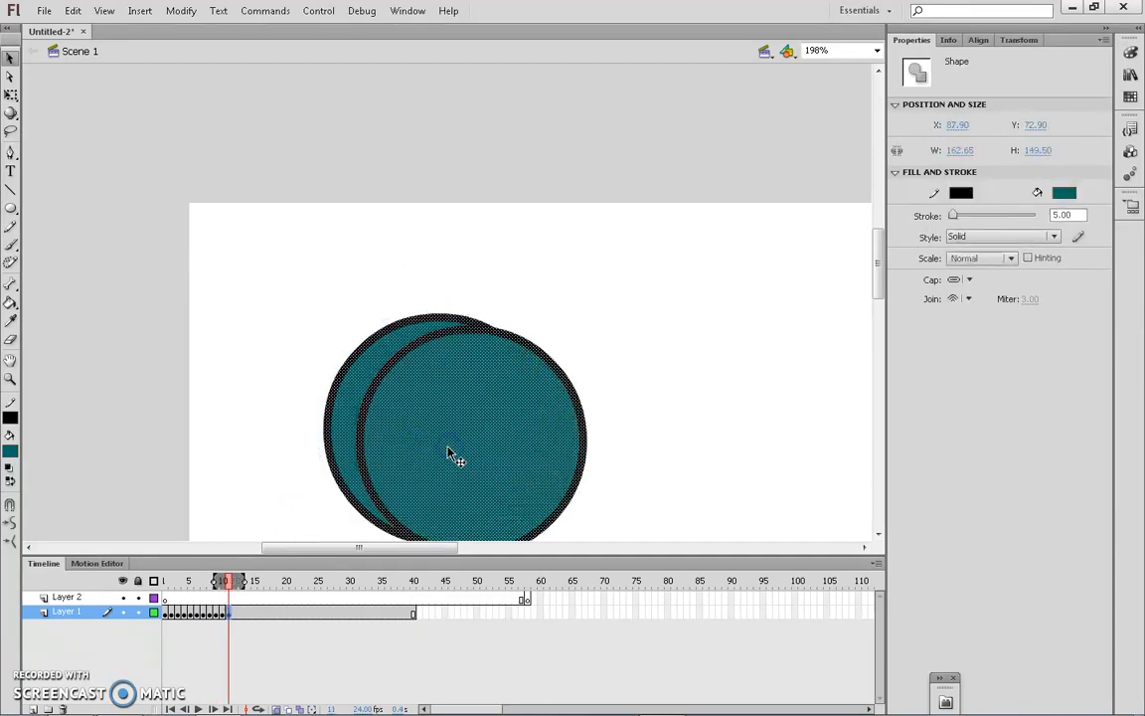
Step: Go back to frame 9 and turn off Onion Skin
{"action": "left_click", "coordinate": [220, 582]}
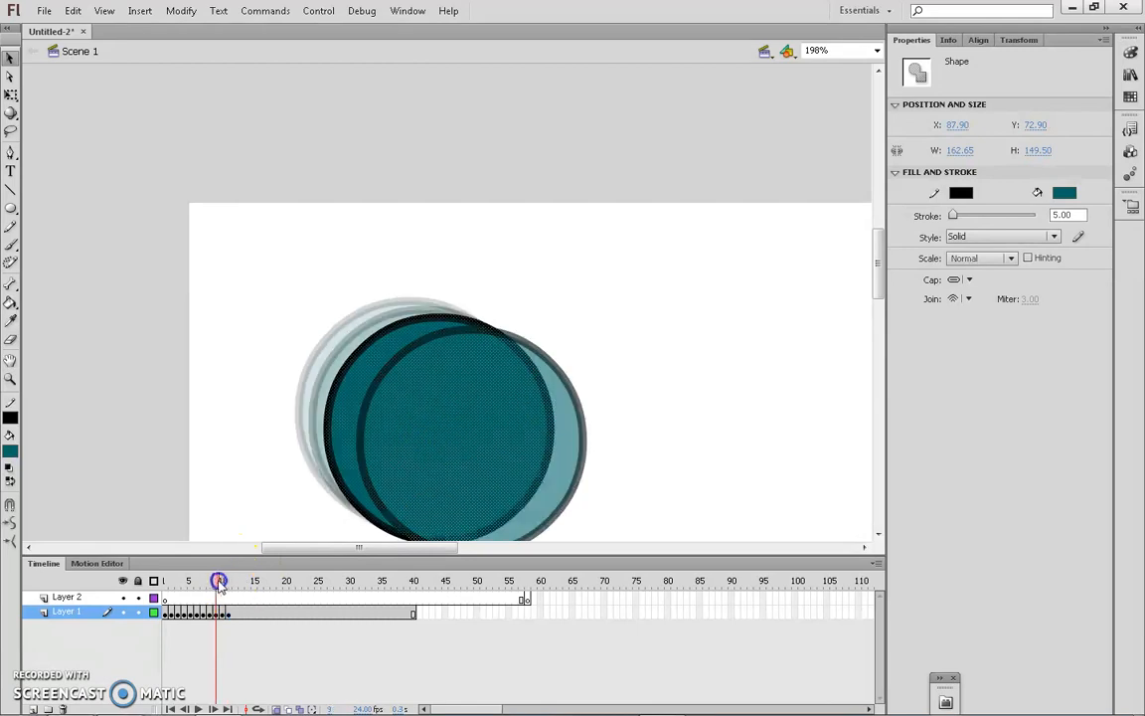
{"action": "left_click", "coordinate": [217, 582]}
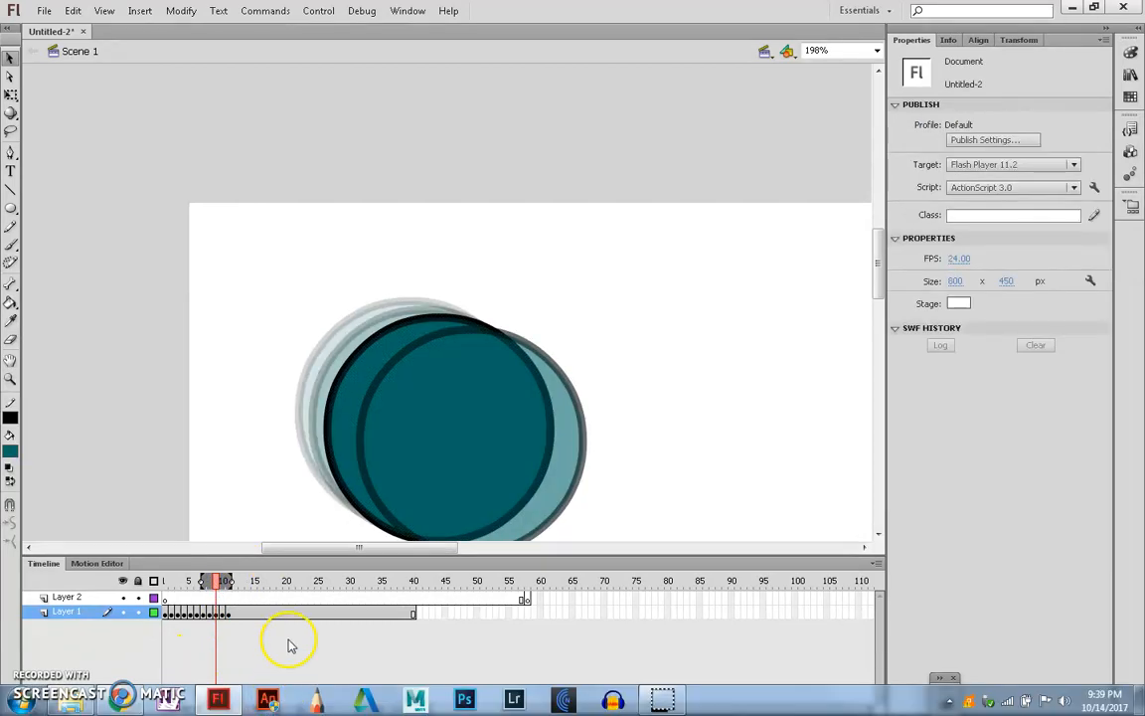
{"action": "left_click", "coordinate": [277, 706]}
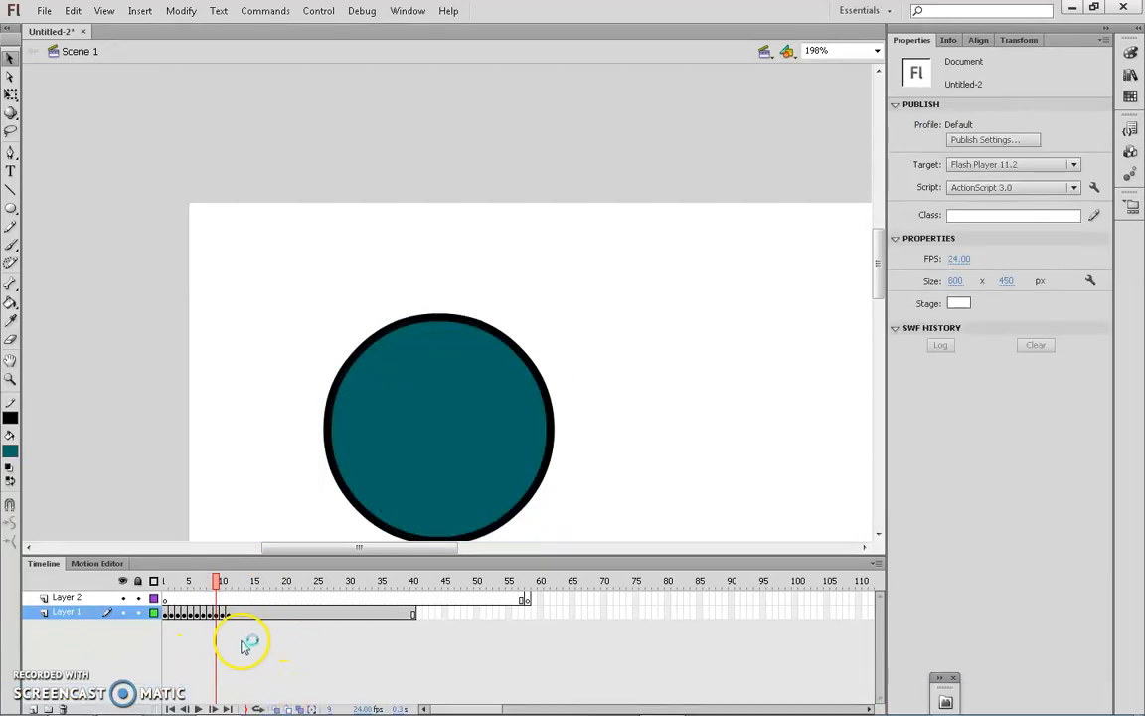
Step: Delete both overlapping circles from frame 10 of Layer 1
{"action": "left_click", "coordinate": [222, 613]}
{"action": "left_click", "coordinate": [528, 384]}
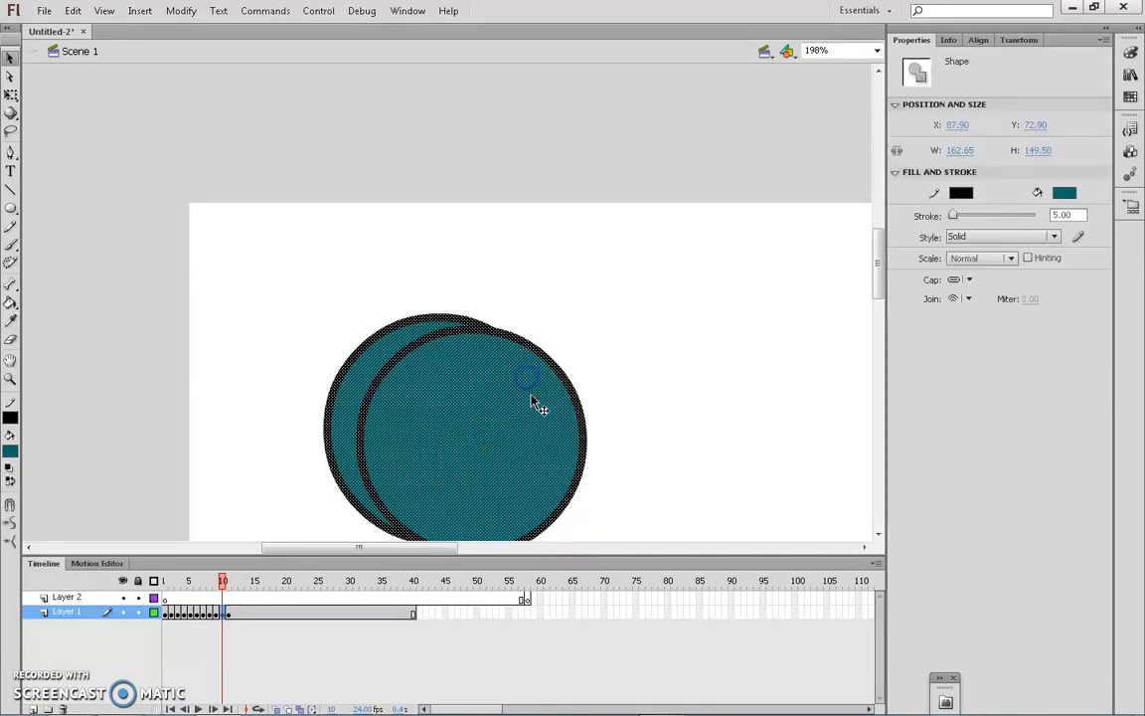
{"action": "left_click", "coordinate": [609, 350]}
{"action": "left_click", "coordinate": [562, 402]}
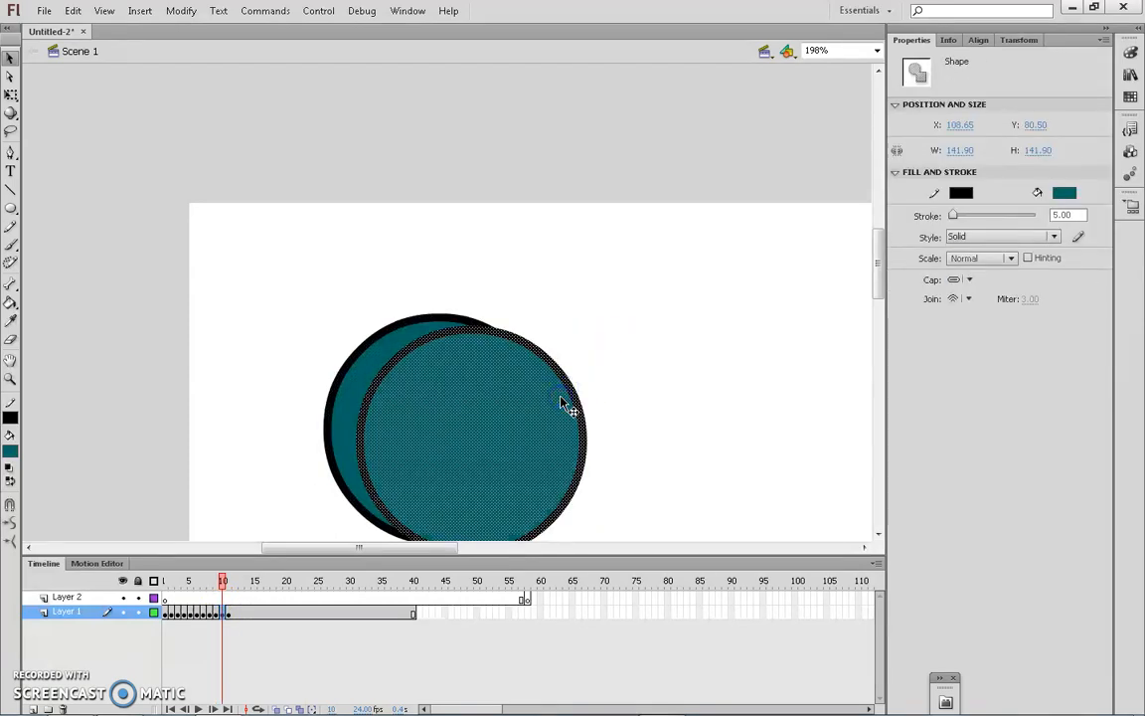
{"action": "left_click", "coordinate": [509, 397]}
{"action": "key", "text": "Delete"}
{"action": "left_click", "coordinate": [370, 369]}
{"action": "key", "text": "Delete"}
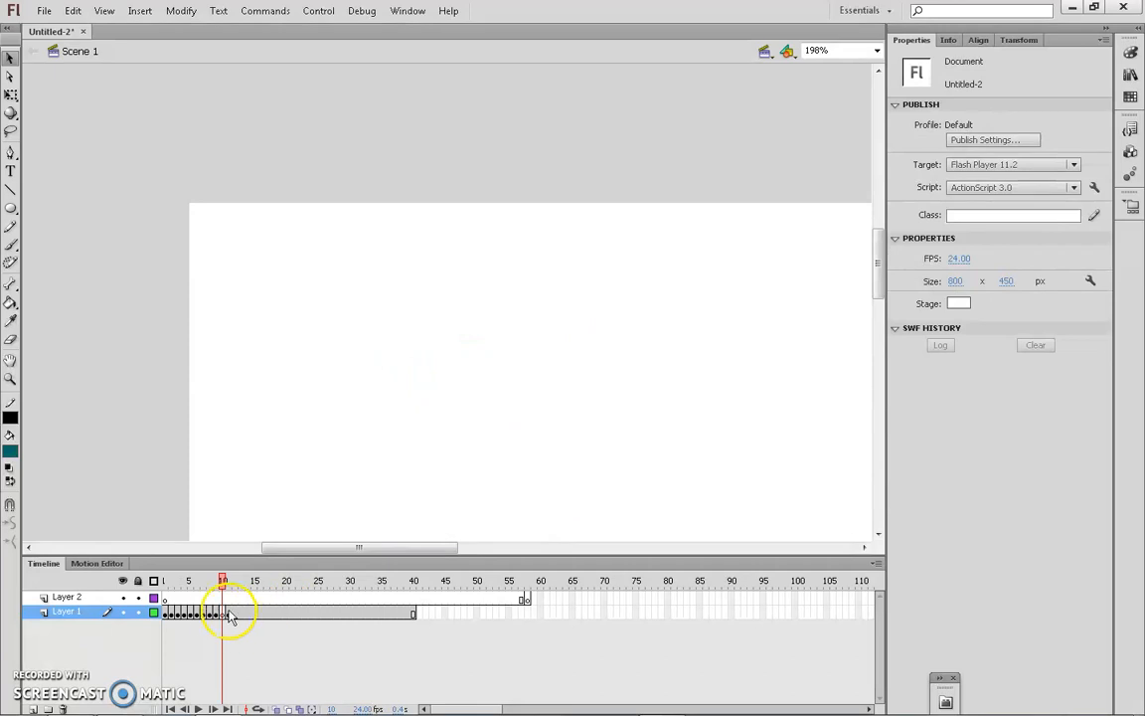
Step: Paste a circle into frame 10 of Layer 1 and move it down to about X 110.10, Y 77.40
{"action": "left_click_drag", "start_coordinate": [229, 616], "coordinate": [217, 613]}
{"action": "left_click", "coordinate": [364, 489]}
{"action": "left_click", "coordinate": [225, 613]}
{"action": "key", "text": "ctrl+v"}
{"action": "left_click_drag", "start_coordinate": [418, 364], "coordinate": [444, 486]}
Step: Try deleting the upper circle in frame 10, undo it, and reposition the lower circle at about X 115.70, Y 81.95
{"action": "double_click", "coordinate": [409, 238]}
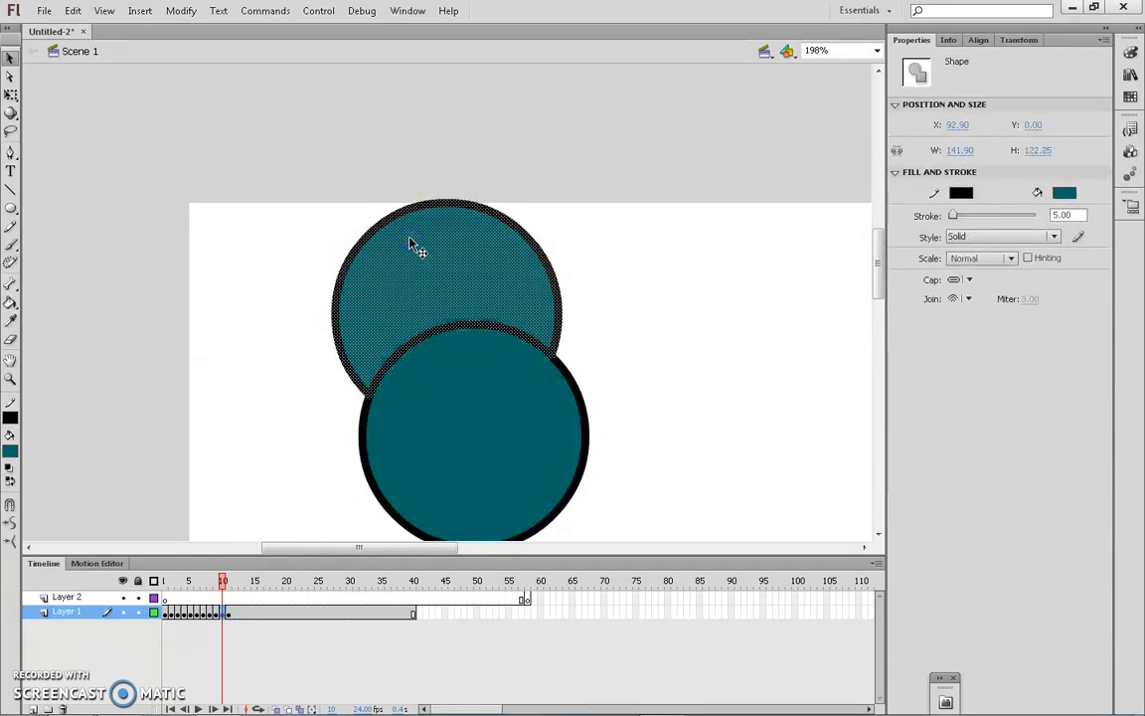
{"action": "key", "text": "Delete"}
{"action": "key", "text": "ctrl+z"}
{"action": "key", "text": "ctrl+z"}
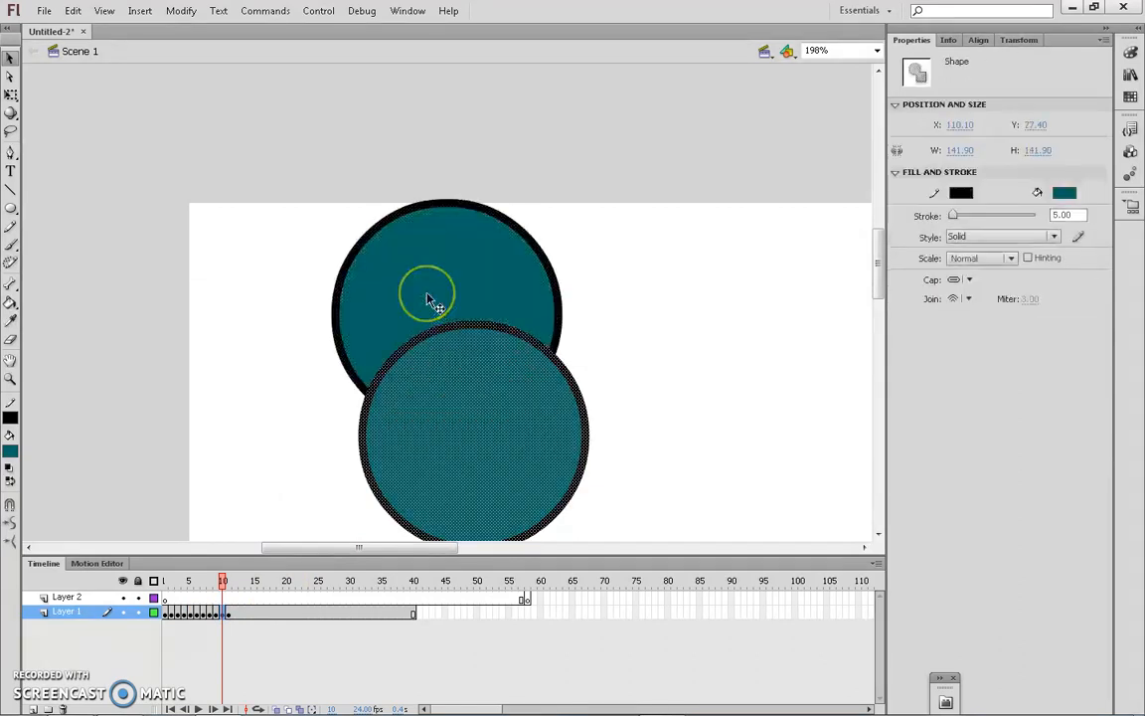
{"action": "key", "text": "ctrl+z"}
{"action": "left_click_drag", "start_coordinate": [430, 302], "coordinate": [468, 423]}
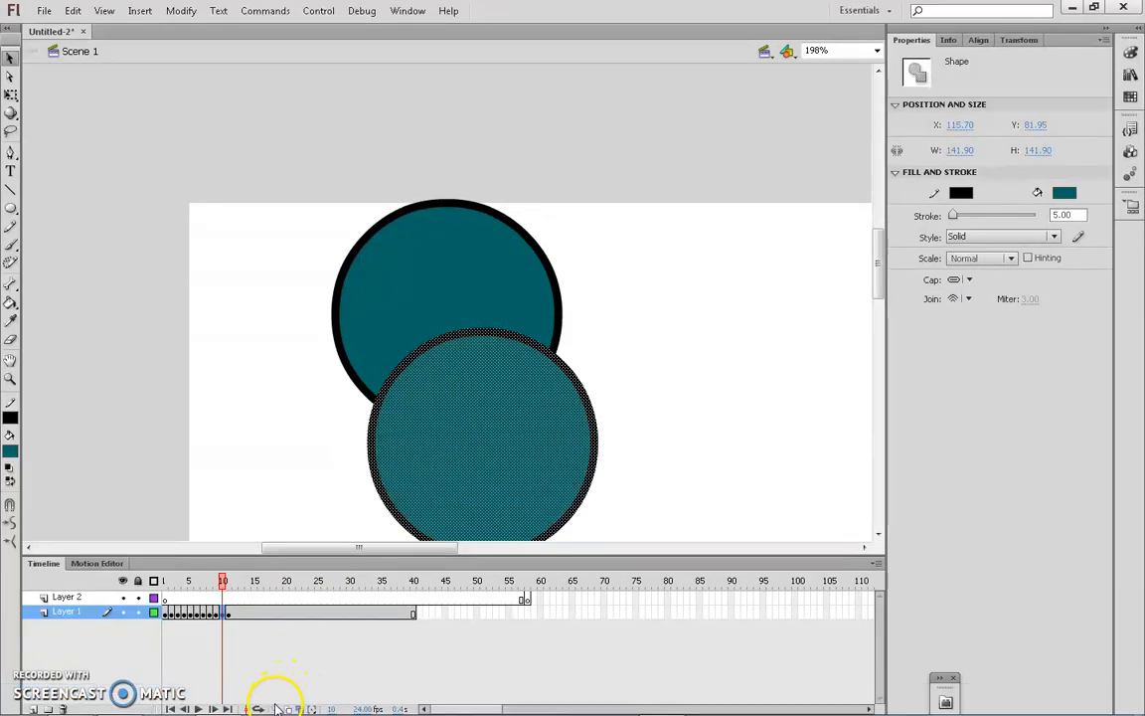
Step: Turn Onion Skin back on, try moving the upper circle's fill down and right, and undo that move
{"action": "left_click", "coordinate": [276, 708]}
{"action": "left_click_drag", "start_coordinate": [429, 291], "coordinate": [590, 451]}
{"action": "key", "text": "ctrl+z"}
Step: Clear the keyframes at frames 9 to 11 of Layer 1
{"action": "left_click", "coordinate": [216, 614]}
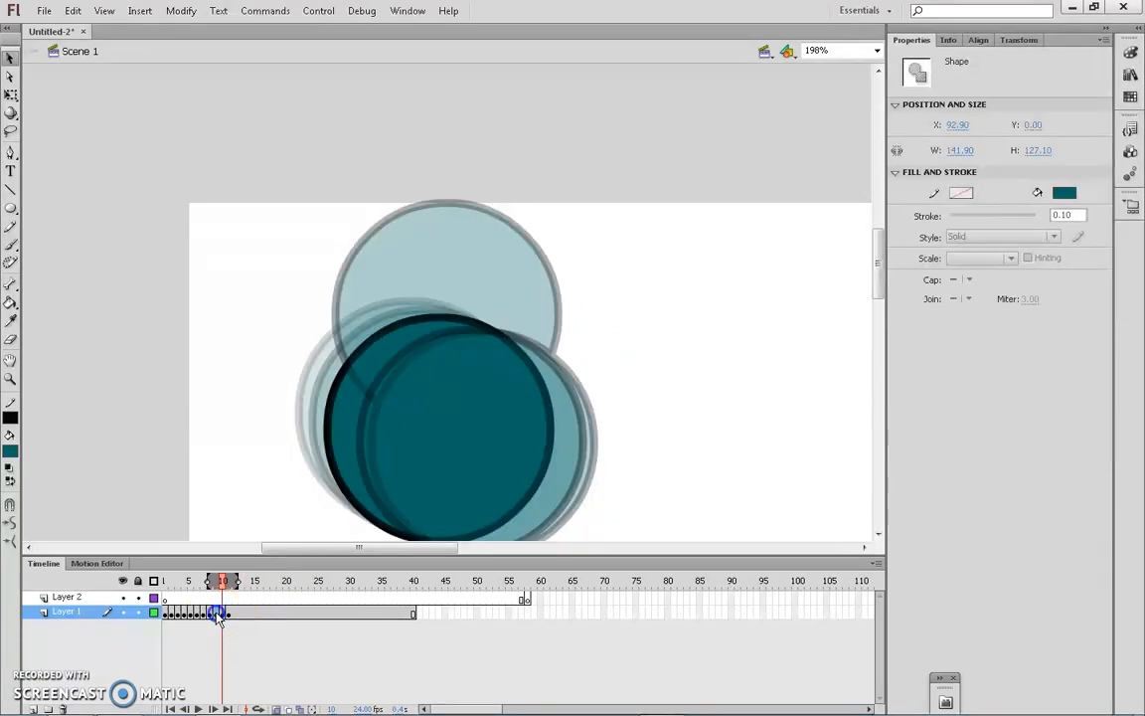
{"action": "left_click", "coordinate": [219, 615]}
{"action": "right_click", "coordinate": [226, 614]}
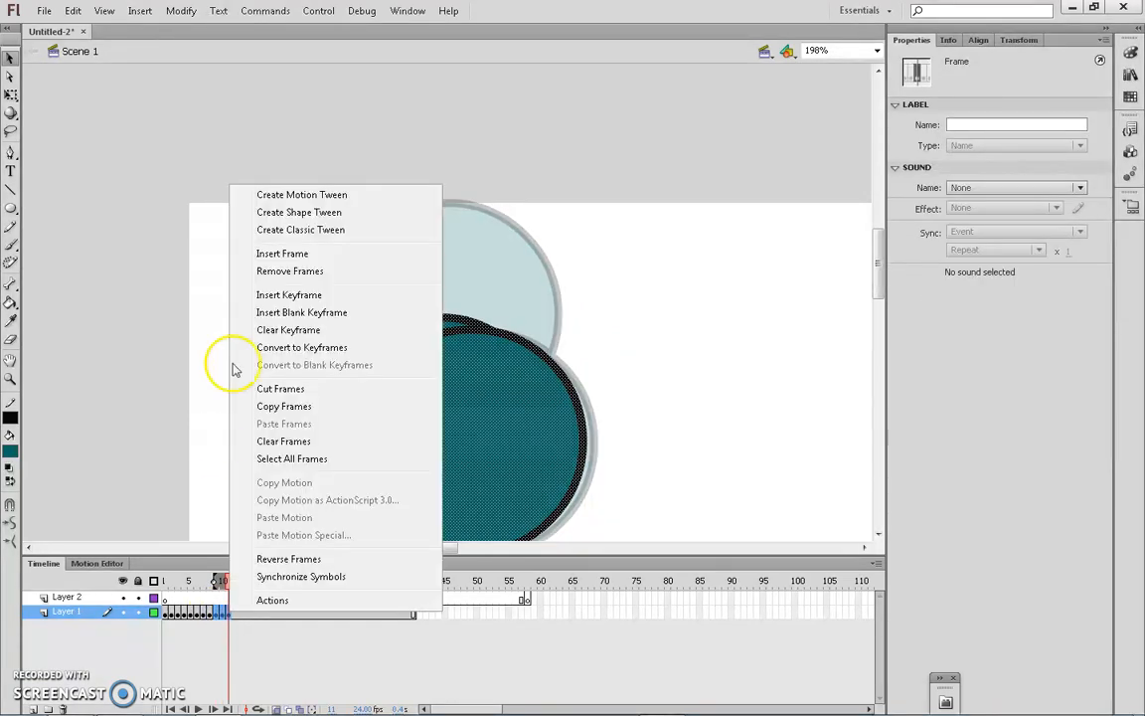
{"action": "left_click", "coordinate": [299, 327]}
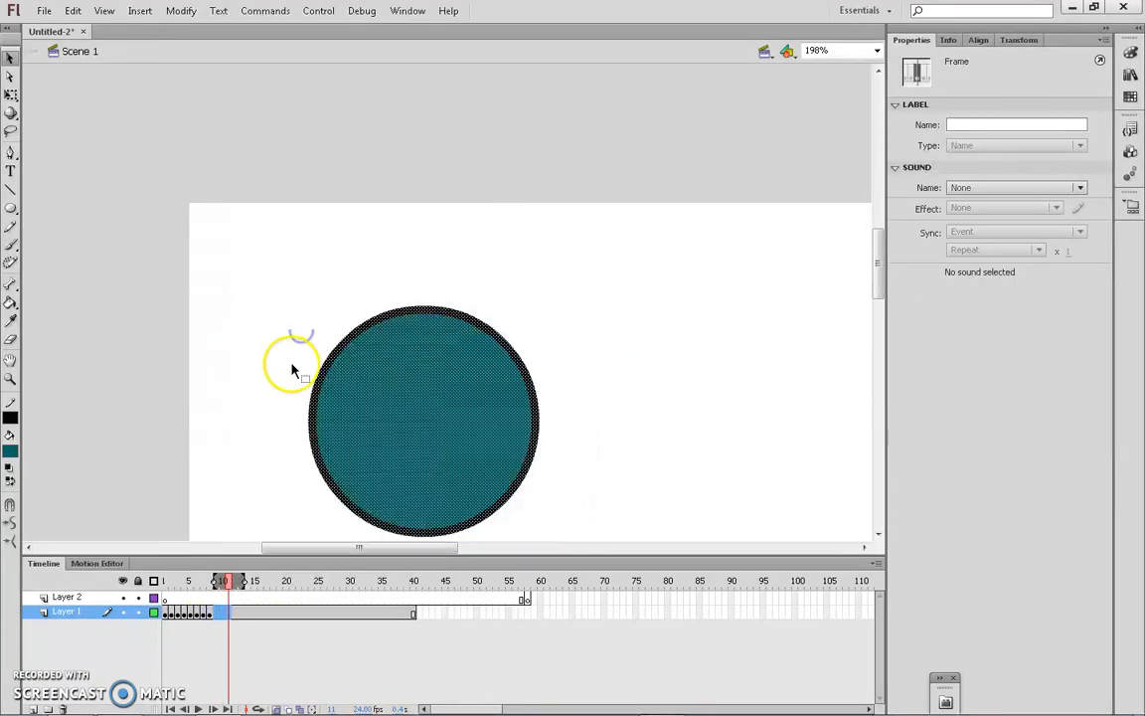
Step: Create a keyframe at frame 9 of Layer 1 with the circle moved down and right, to about X 91.95, Y 77.45
{"action": "left_click", "coordinate": [216, 614]}
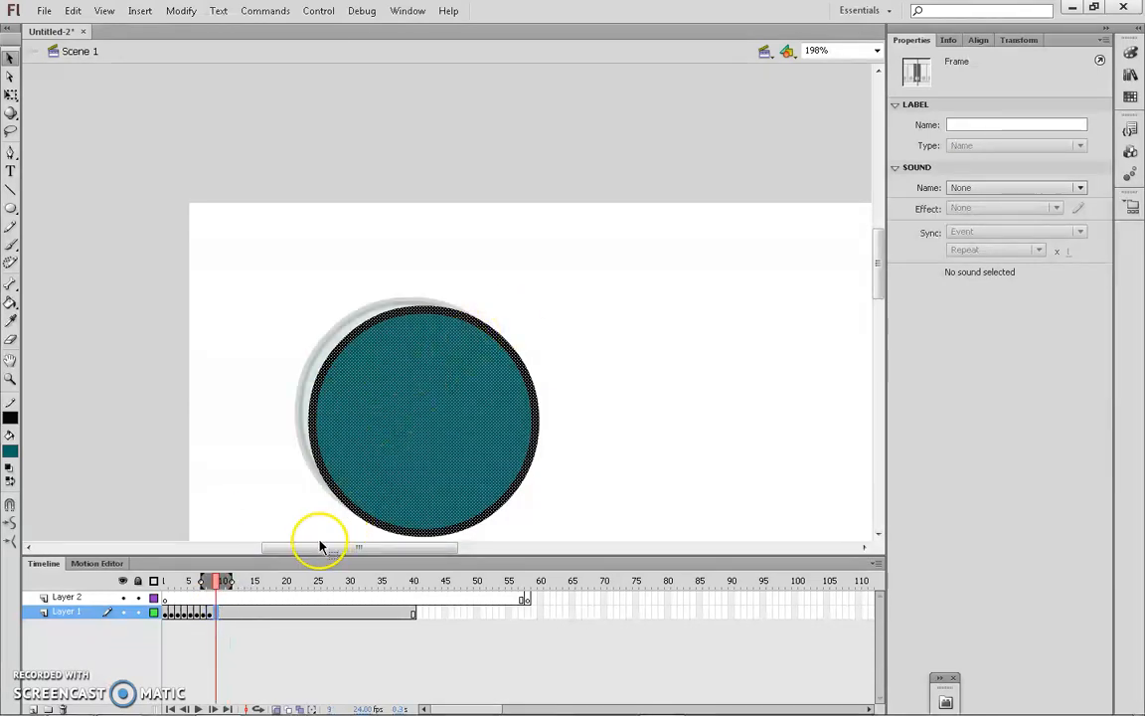
{"action": "left_click_drag", "start_coordinate": [370, 468], "coordinate": [391, 485]}
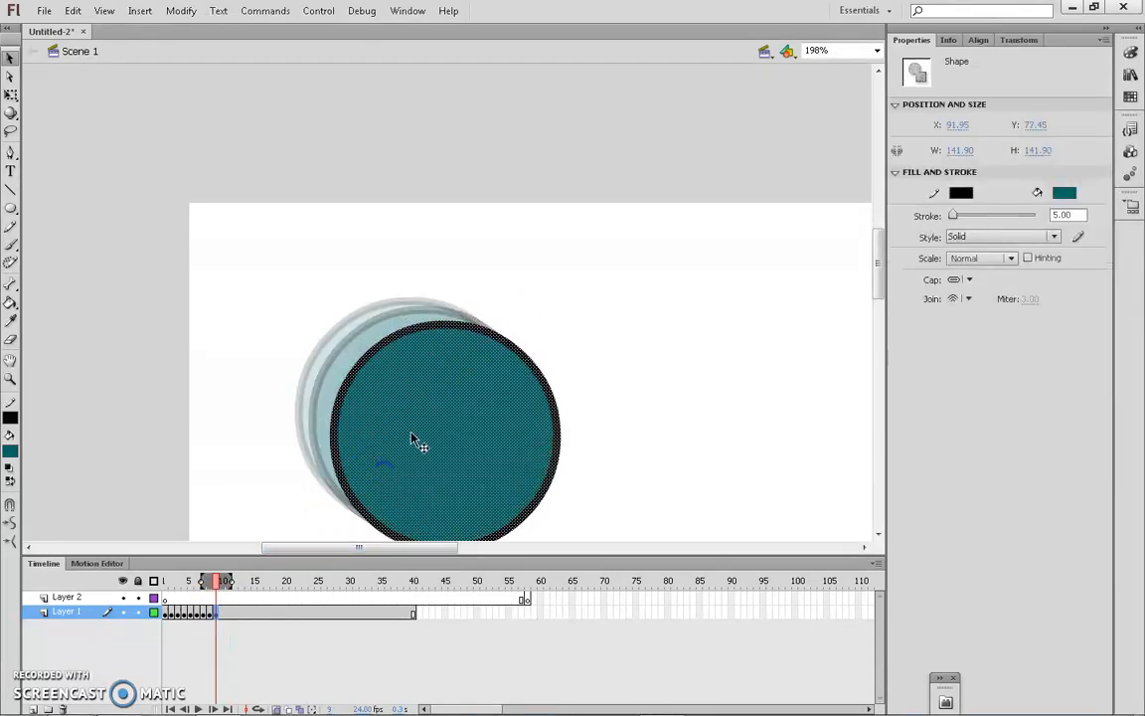
{"action": "scroll", "coordinate": [414, 447], "scroll_direction": "down", "scroll_amount": 3}
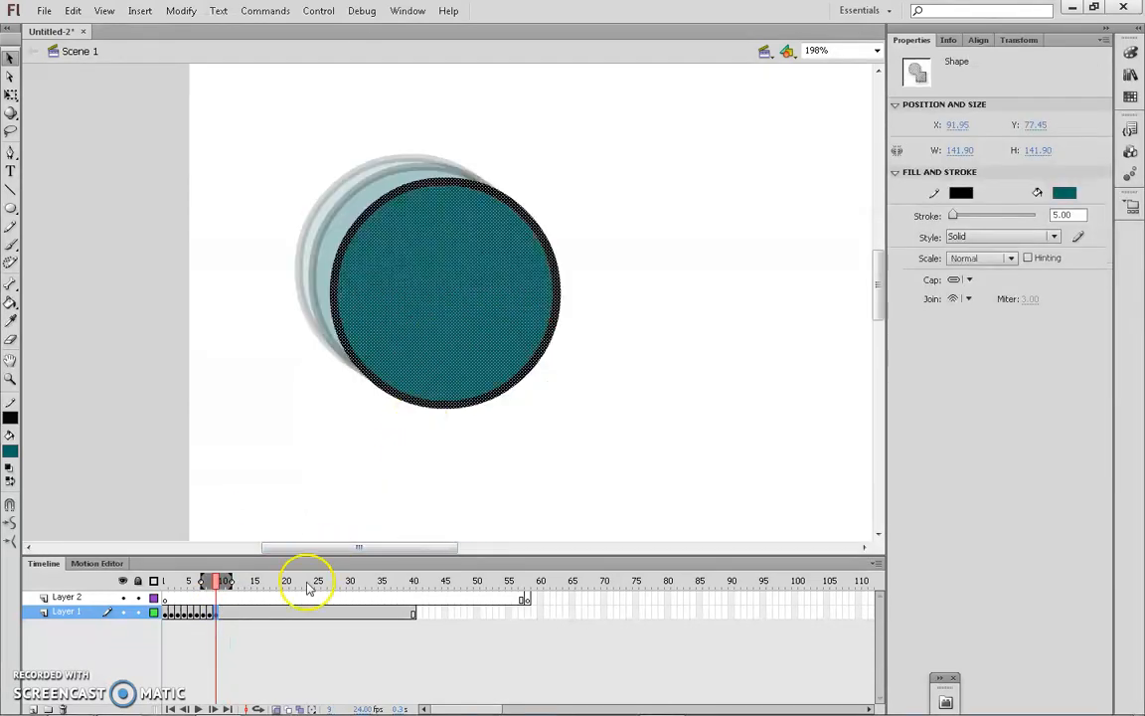
Step: Turn off Onion Skin and scrub from frame 1 to frame 11 to preview the circle's motion
{"action": "left_click", "coordinate": [275, 709]}
{"action": "left_click_drag", "start_coordinate": [222, 577], "coordinate": [156, 578]}
{"action": "key", "text": "z"}
{"action": "left_click", "coordinate": [389, 265], "text": "alt"}
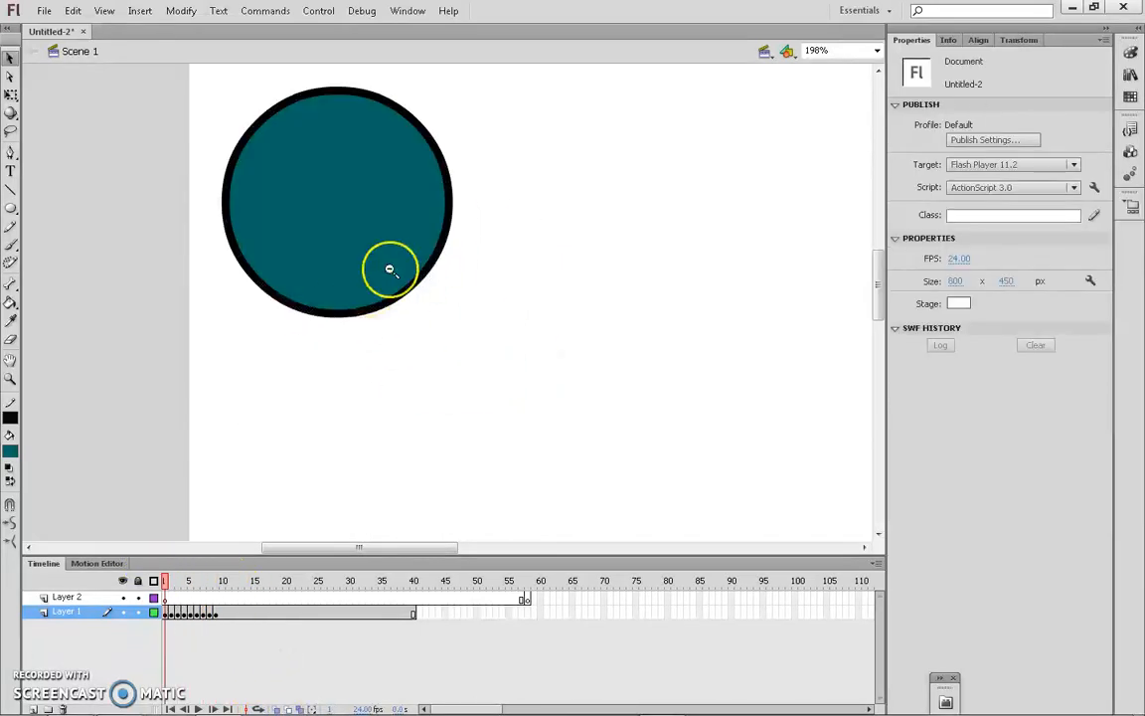
{"action": "left_click_drag", "start_coordinate": [161, 580], "coordinate": [227, 580]}
Step: Delete Layer 2 from the timeline
{"action": "left_click", "coordinate": [107, 597]}
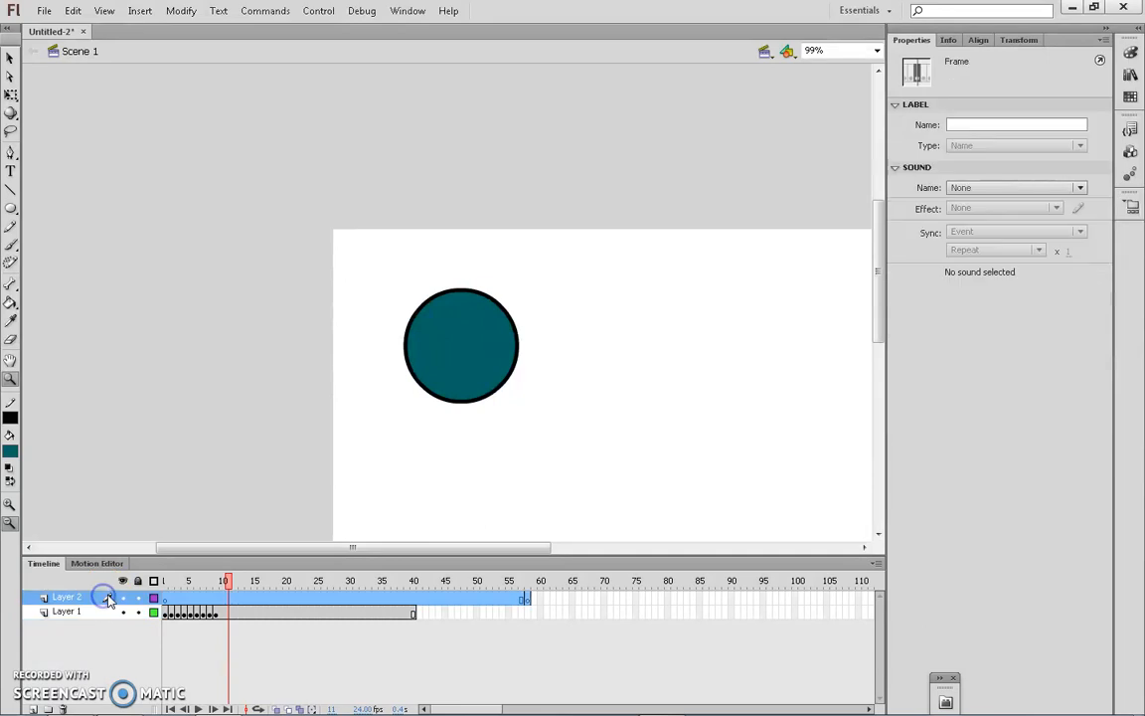
{"action": "left_click", "coordinate": [63, 709]}
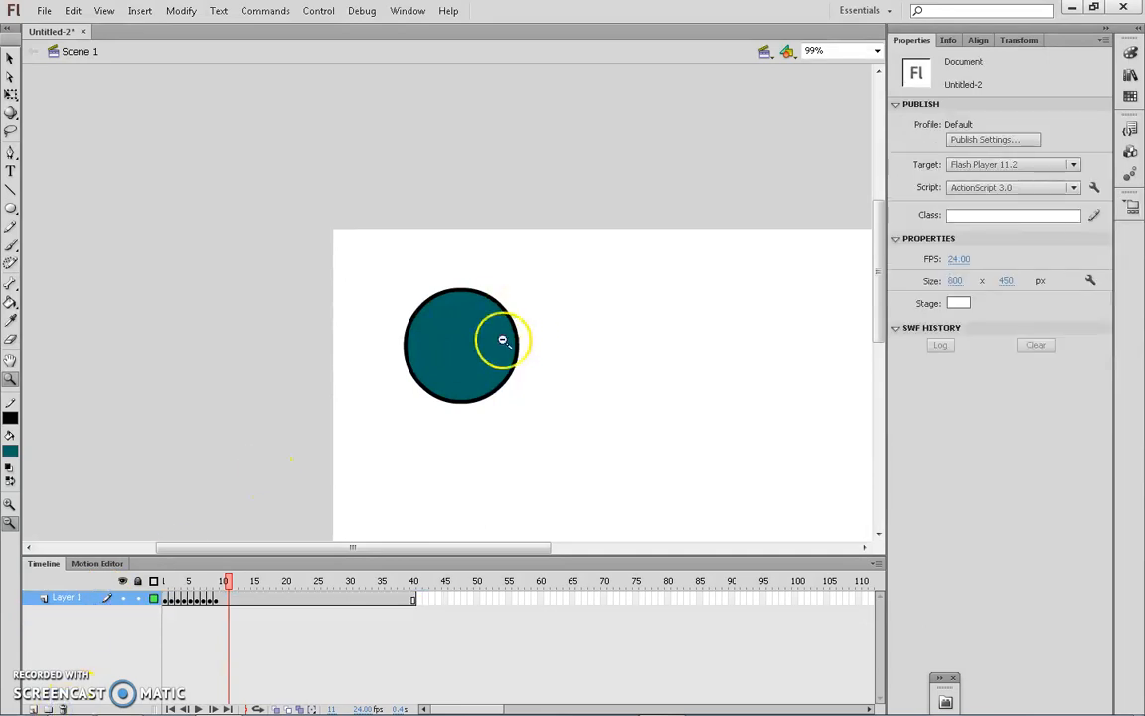
{"action": "left_click", "coordinate": [417, 311]}
{"action": "left_click_drag", "start_coordinate": [285, 244], "coordinate": [624, 455]}
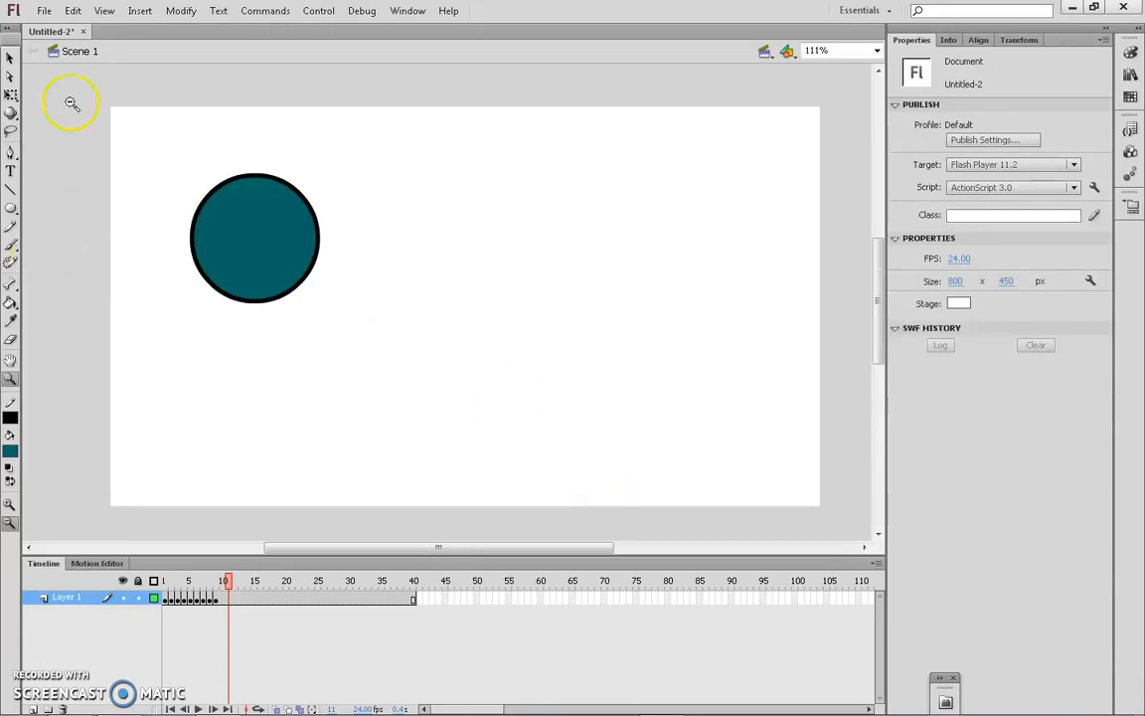
{"action": "left_click", "coordinate": [45, 12]}
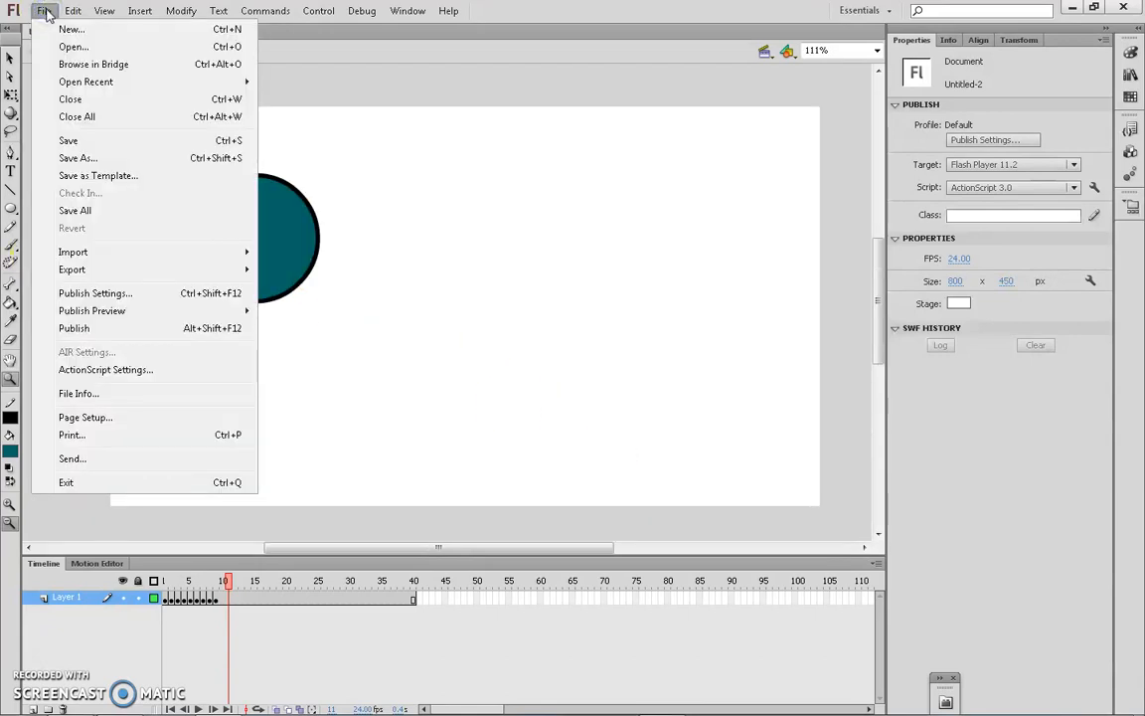
{"action": "left_click", "coordinate": [107, 85]}
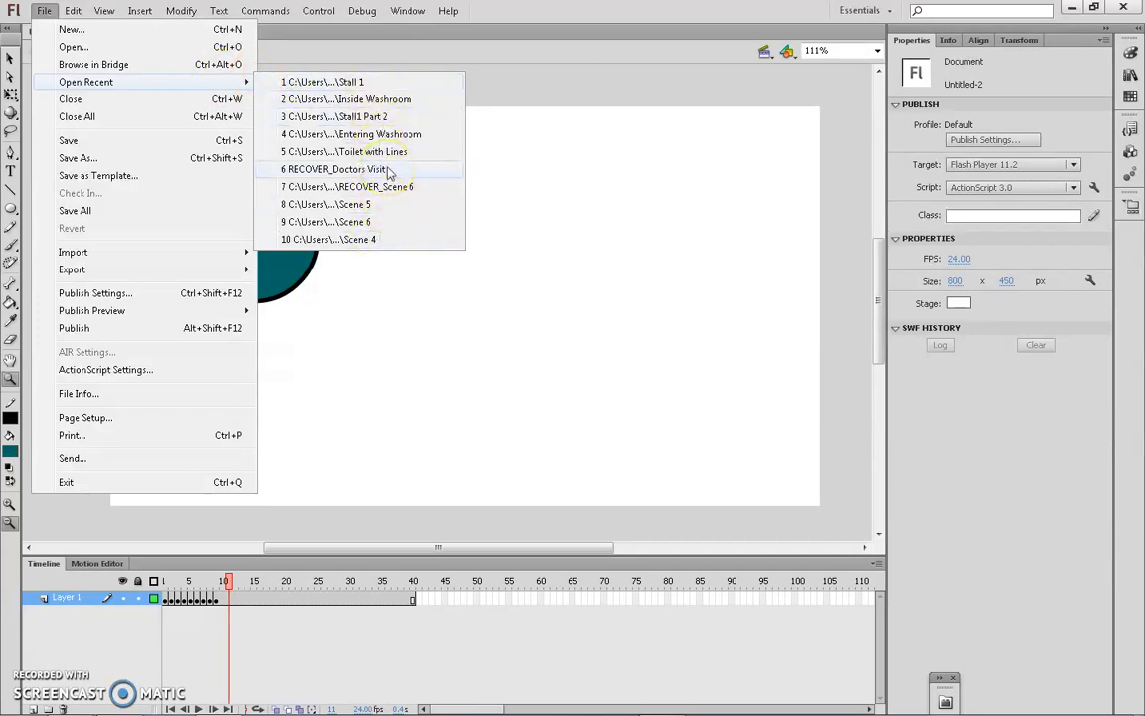
{"action": "left_click", "coordinate": [698, 406]}
{"action": "left_click", "coordinate": [407, 268]}
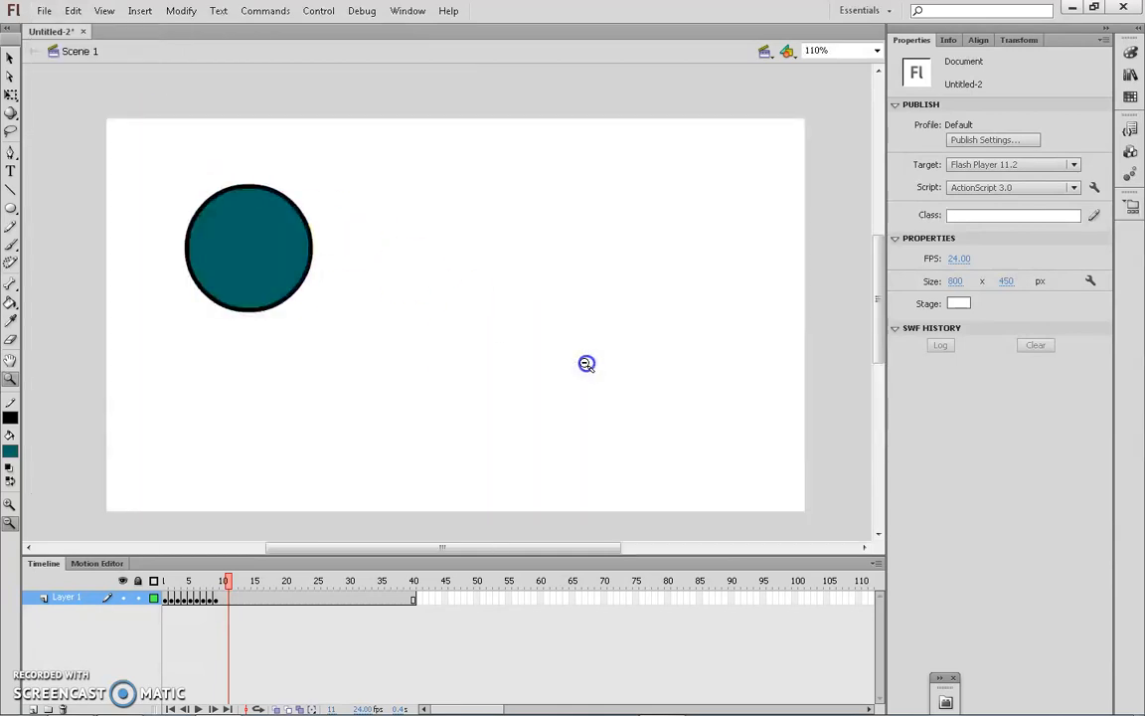
Step: Start a movie export and choose the Documents library as the destination folder
{"action": "left_click", "coordinate": [44, 10]}
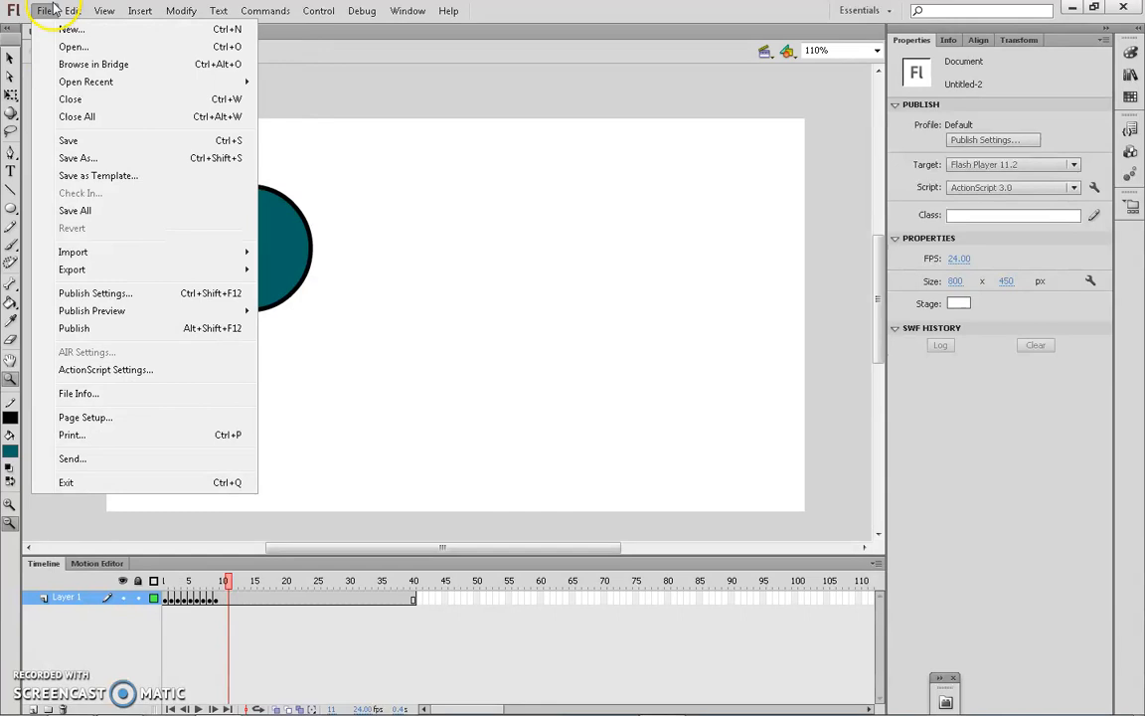
{"action": "mouse_move", "coordinate": [242, 269]}
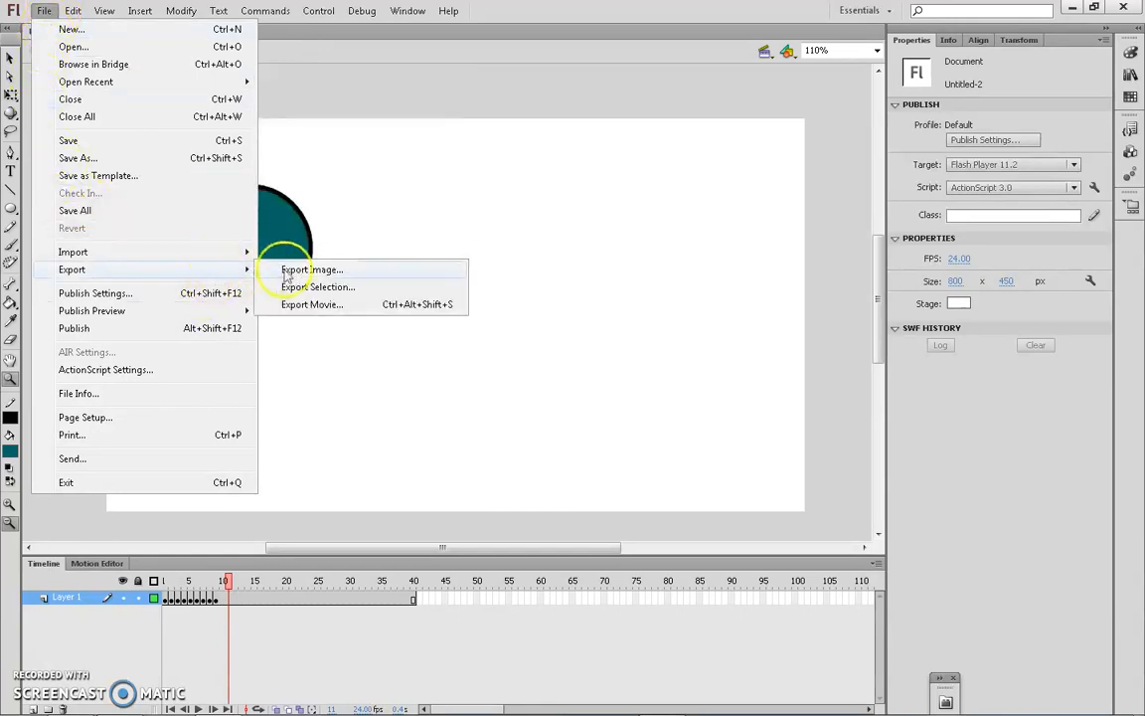
{"action": "left_click", "coordinate": [320, 304]}
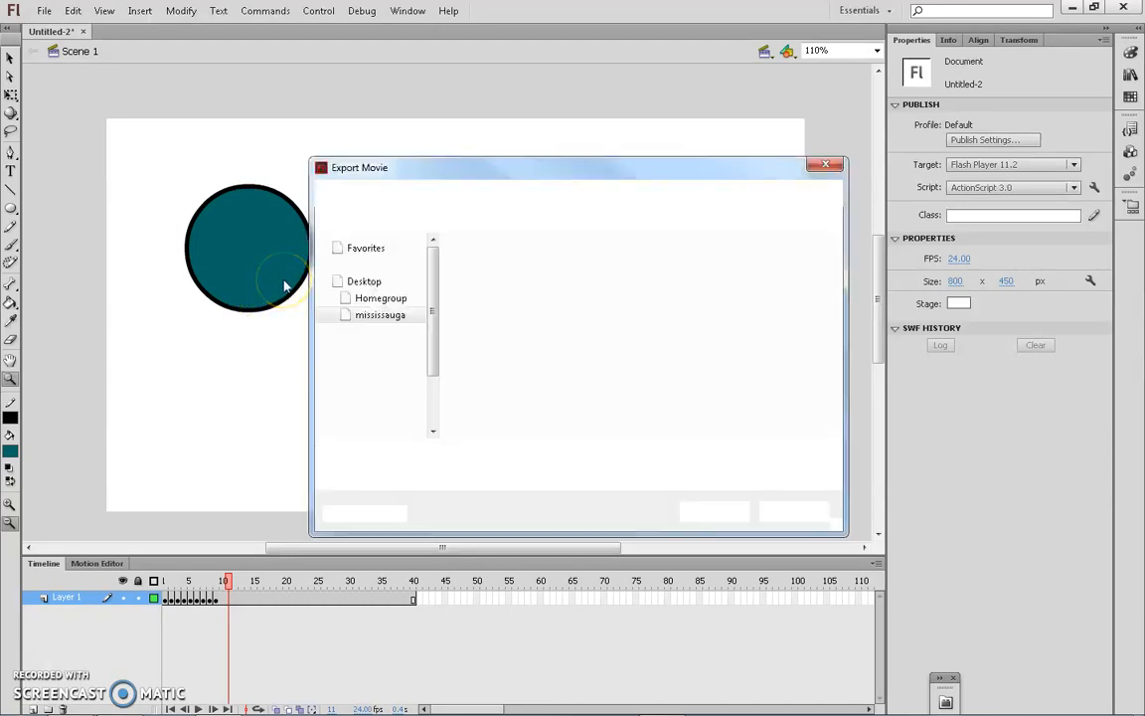
{"action": "left_click", "coordinate": [408, 331]}
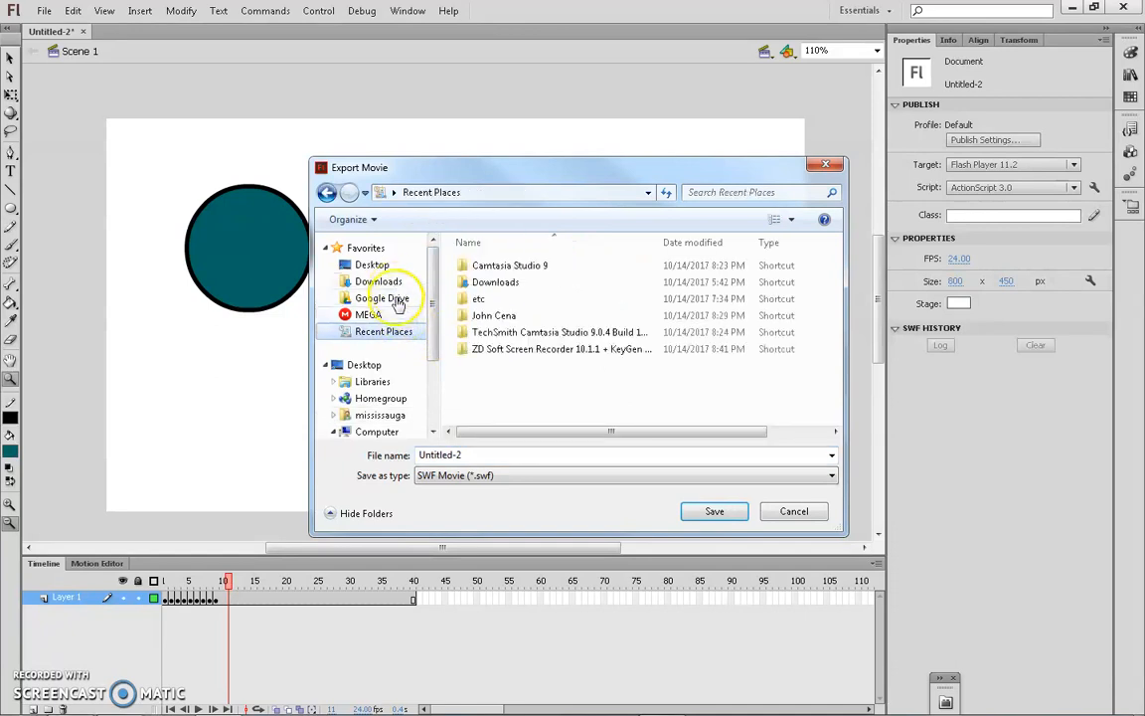
{"action": "left_click", "coordinate": [380, 281]}
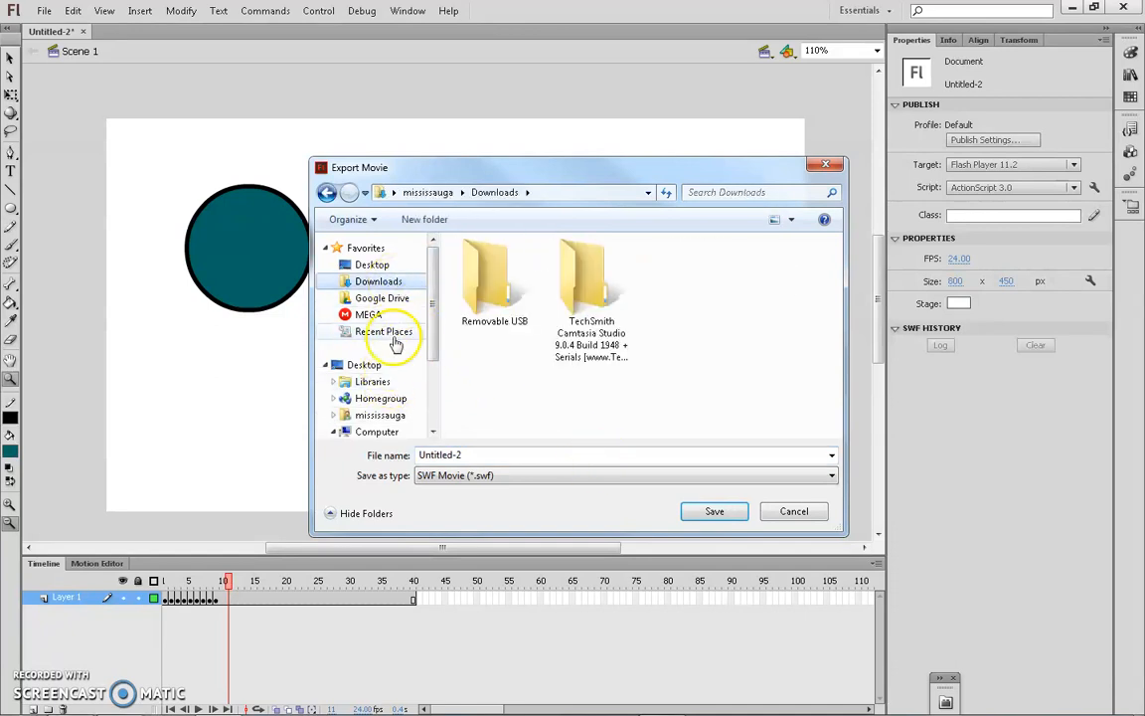
{"action": "left_click", "coordinate": [383, 299]}
{"action": "left_click", "coordinate": [372, 265]}
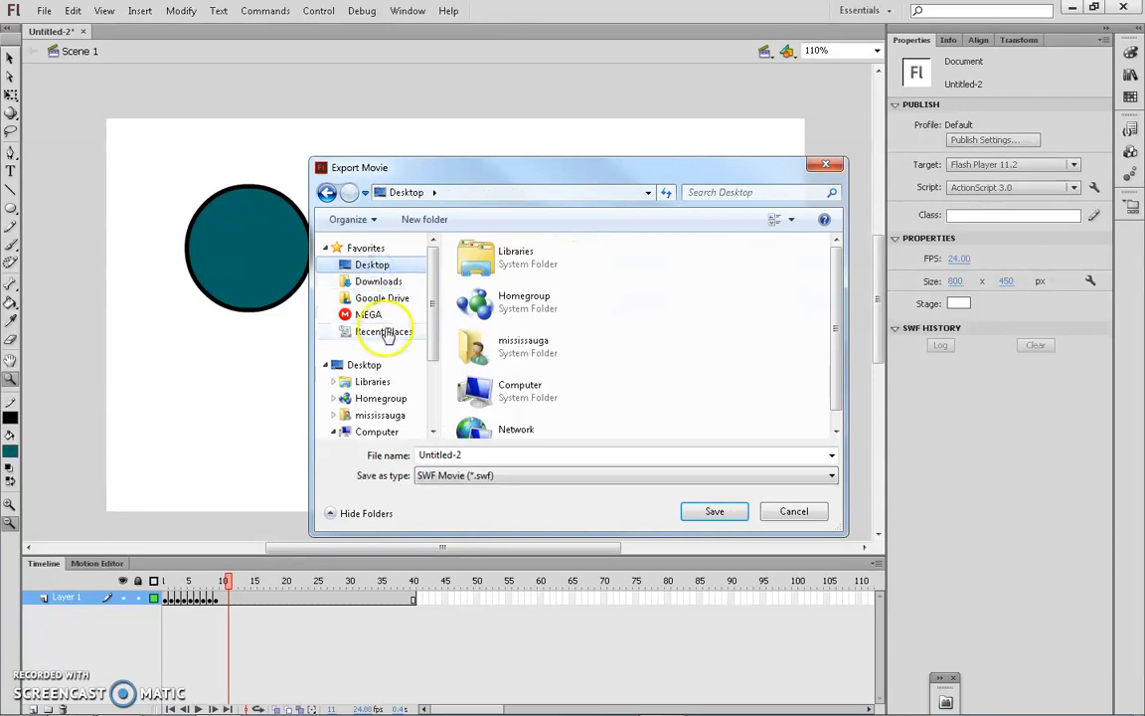
{"action": "left_click_drag", "start_coordinate": [433, 312], "coordinate": [433, 349]}
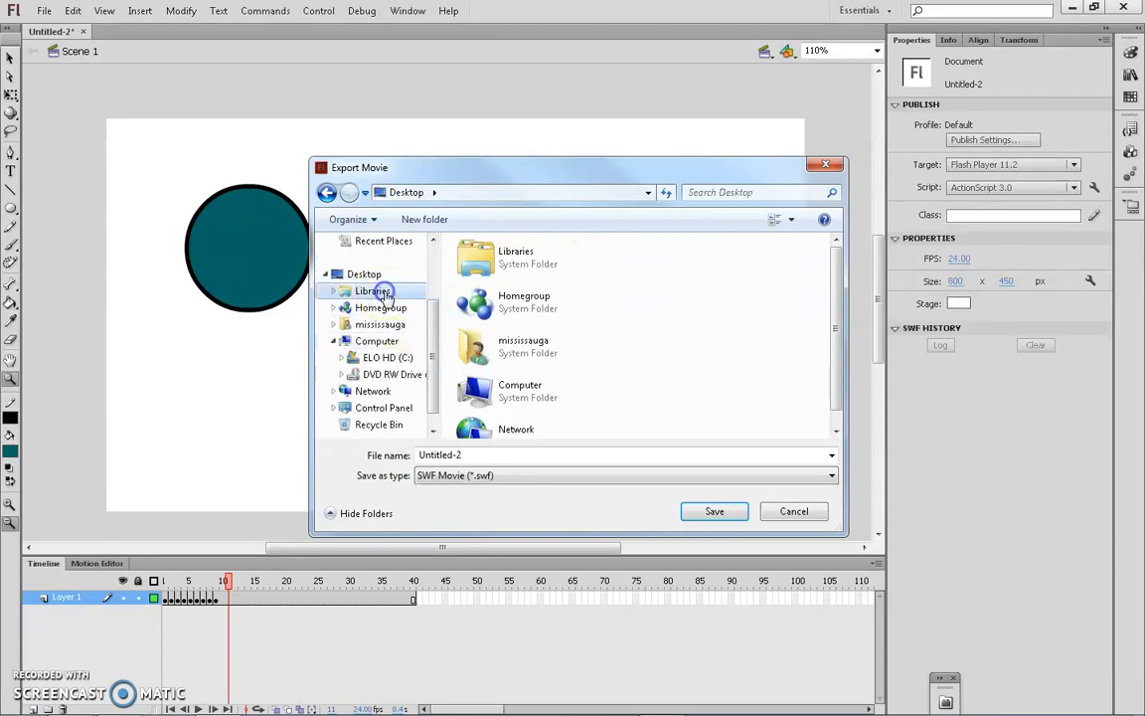
{"action": "left_click", "coordinate": [346, 290]}
{"action": "double_click", "coordinate": [490, 312]}
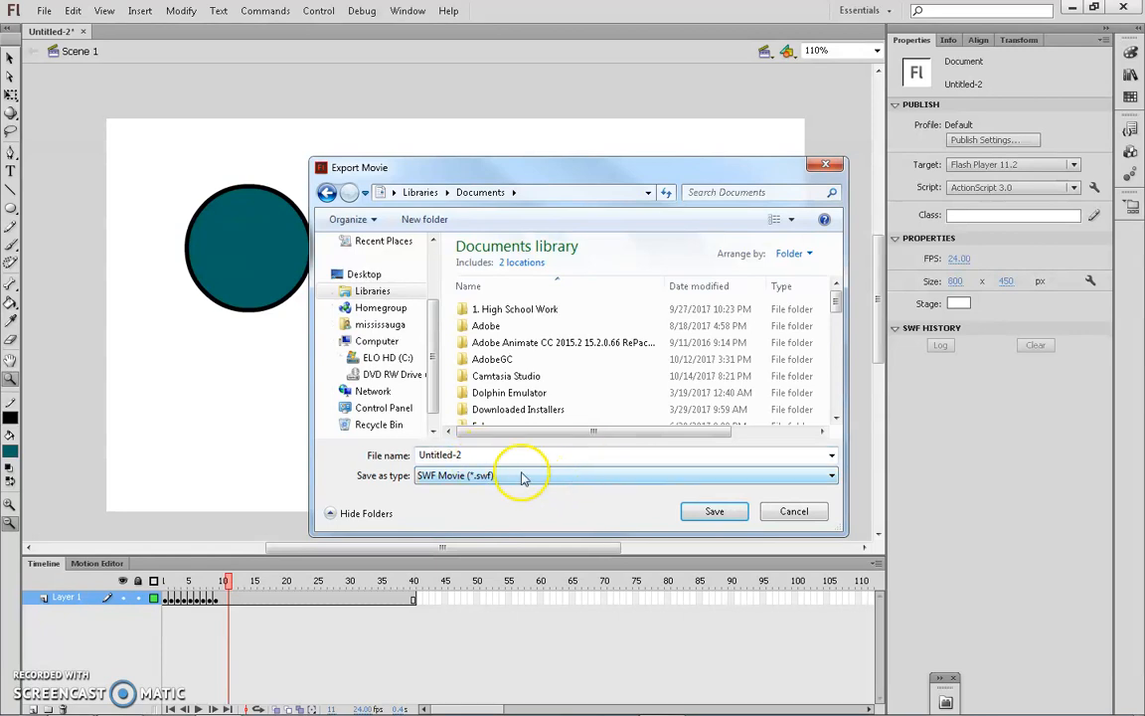
Step: Export the animation as an SWF Movie named Untitled-2
{"action": "left_click", "coordinate": [554, 476]}
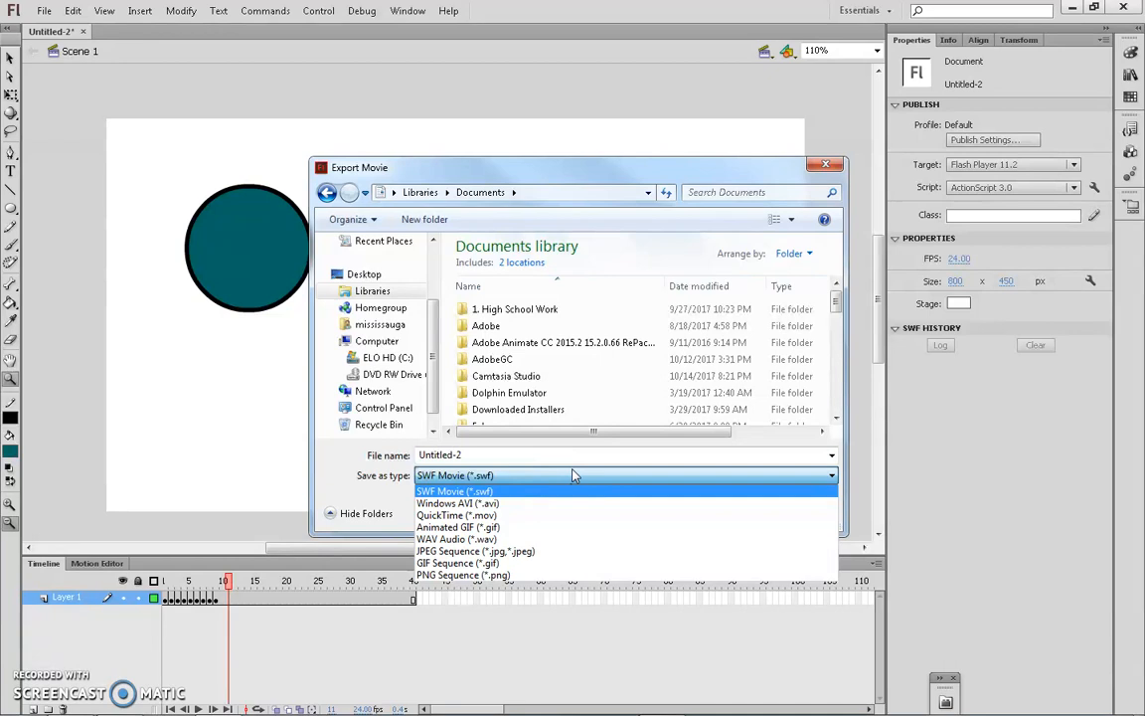
{"action": "left_click", "coordinate": [574, 476]}
{"action": "left_click", "coordinate": [721, 517]}
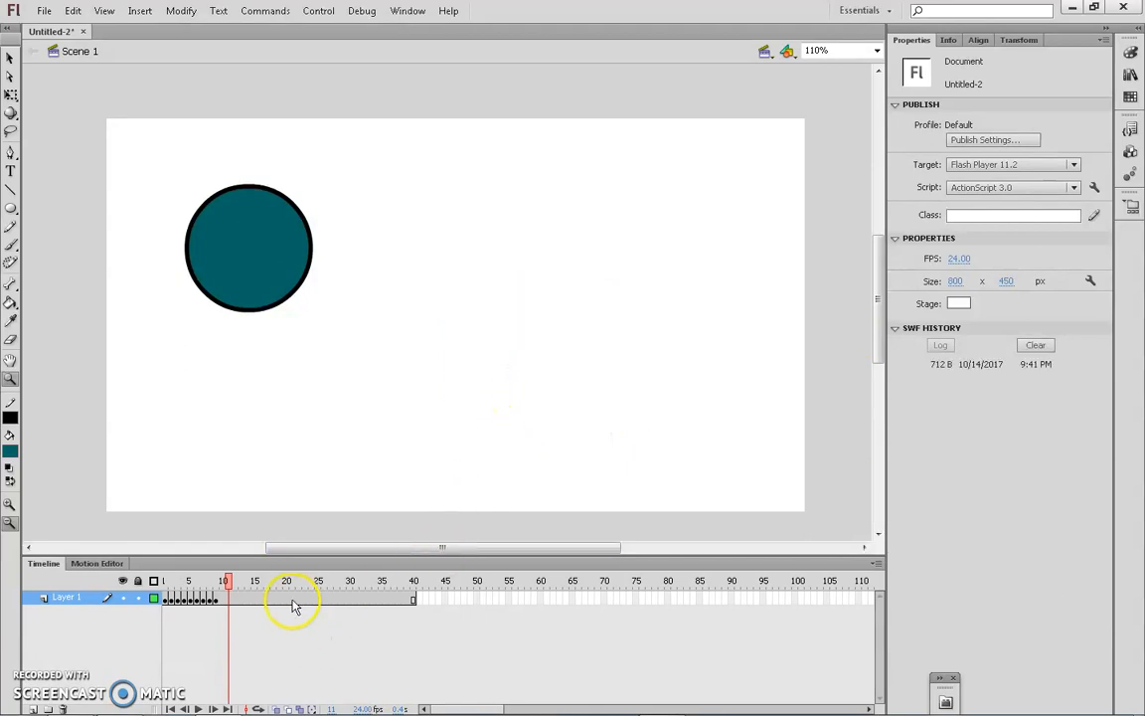
Step: Search the computer for Swivel and switch to it by launching it
{"action": "left_click", "coordinate": [34, 702]}
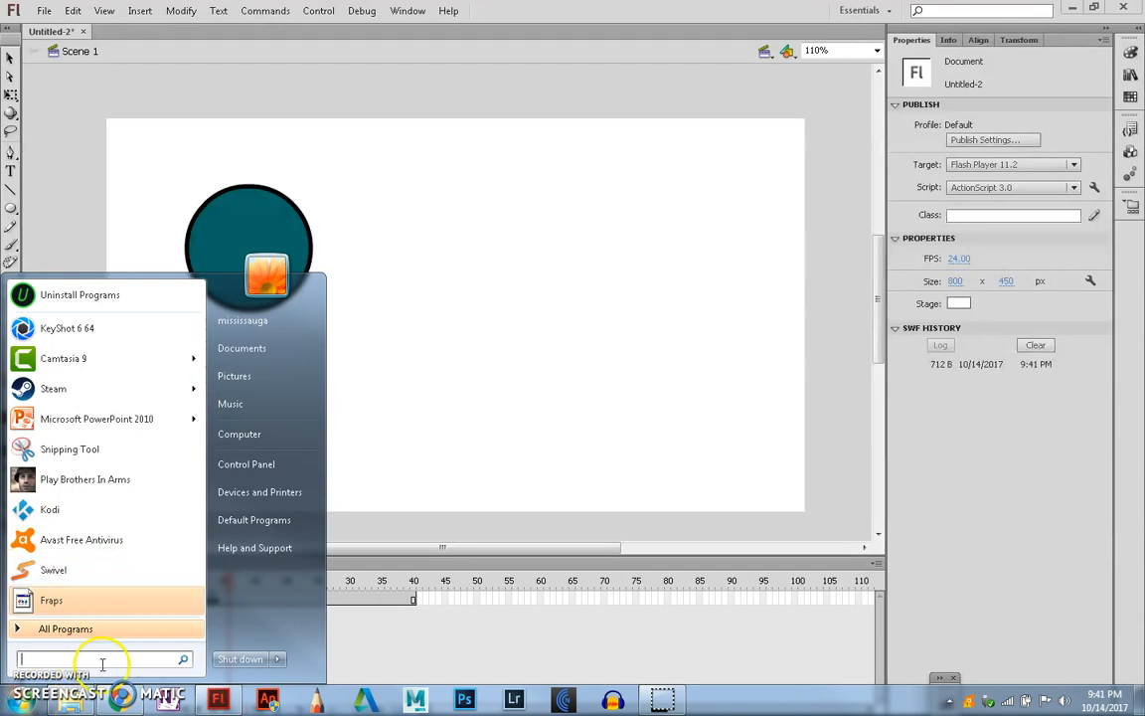
{"action": "type", "text": "swivel"}
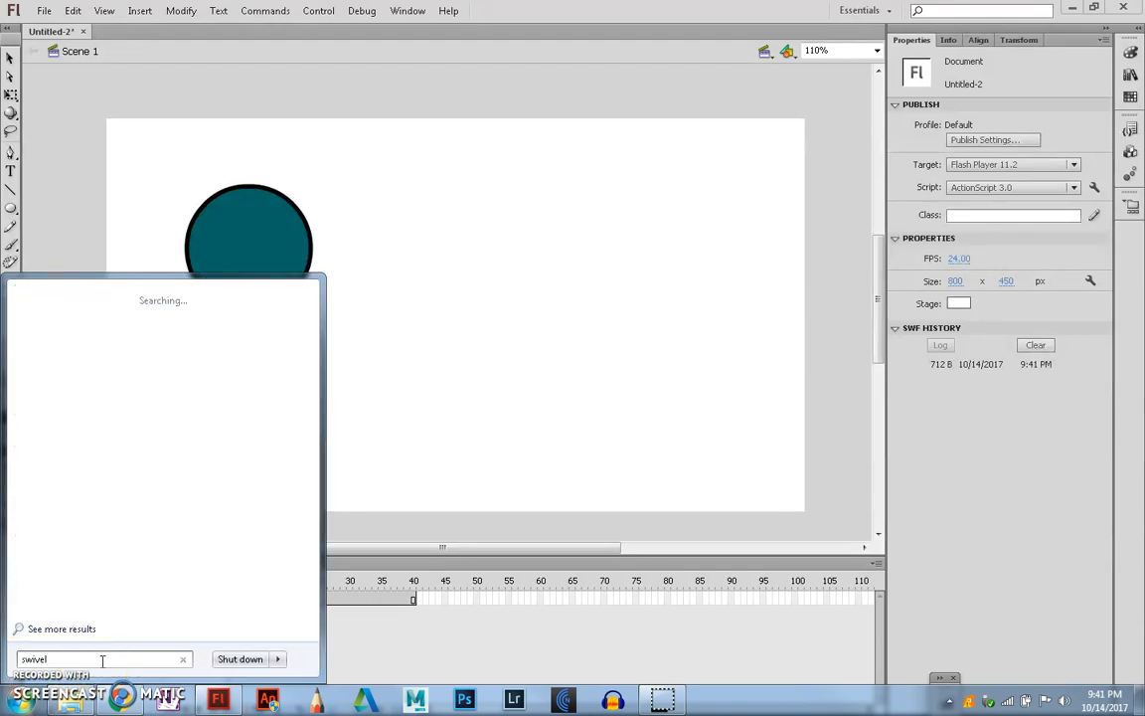
{"action": "left_click", "coordinate": [158, 324]}
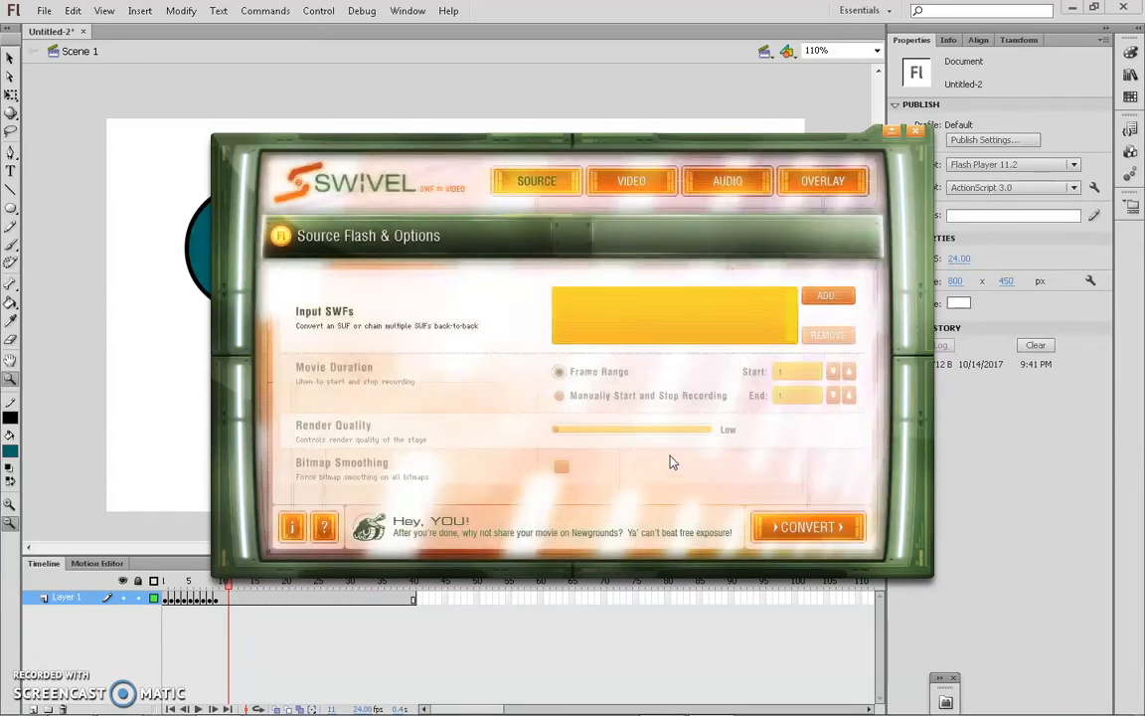
Step: Add Untitled-2.swf from the Documents folder as the input SWF for the conversion
{"action": "left_click", "coordinate": [828, 297]}
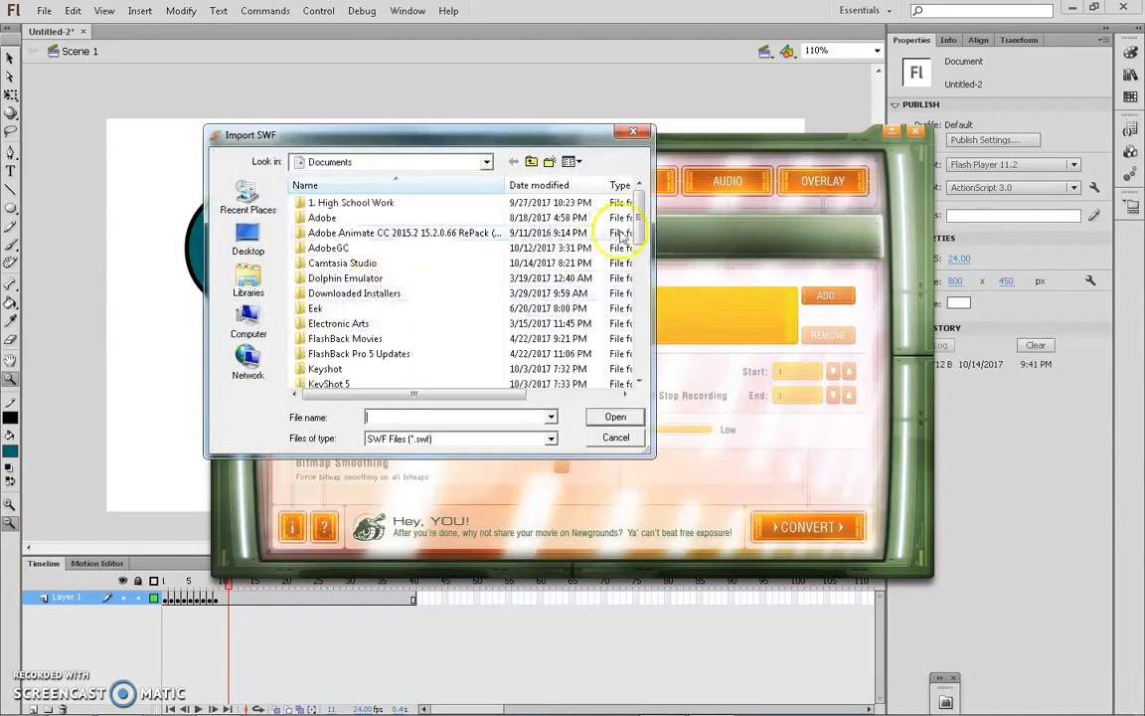
{"action": "left_click_drag", "start_coordinate": [640, 230], "coordinate": [626, 370]}
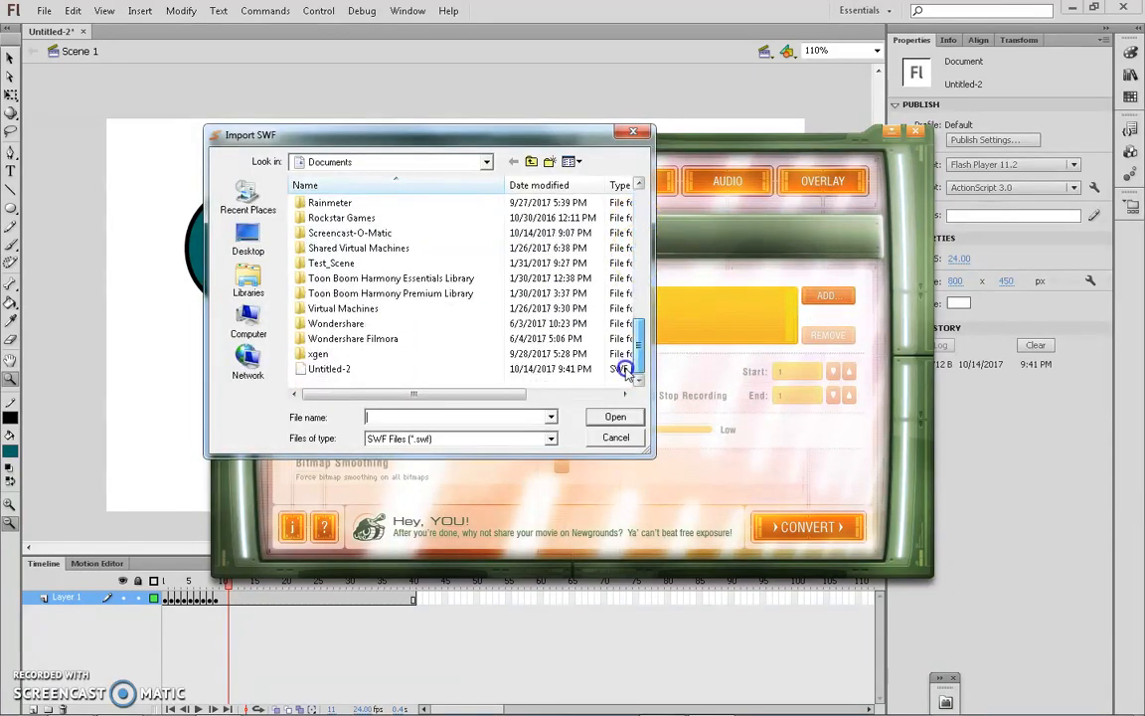
{"action": "left_click", "coordinate": [478, 367]}
{"action": "left_click", "coordinate": [609, 417]}
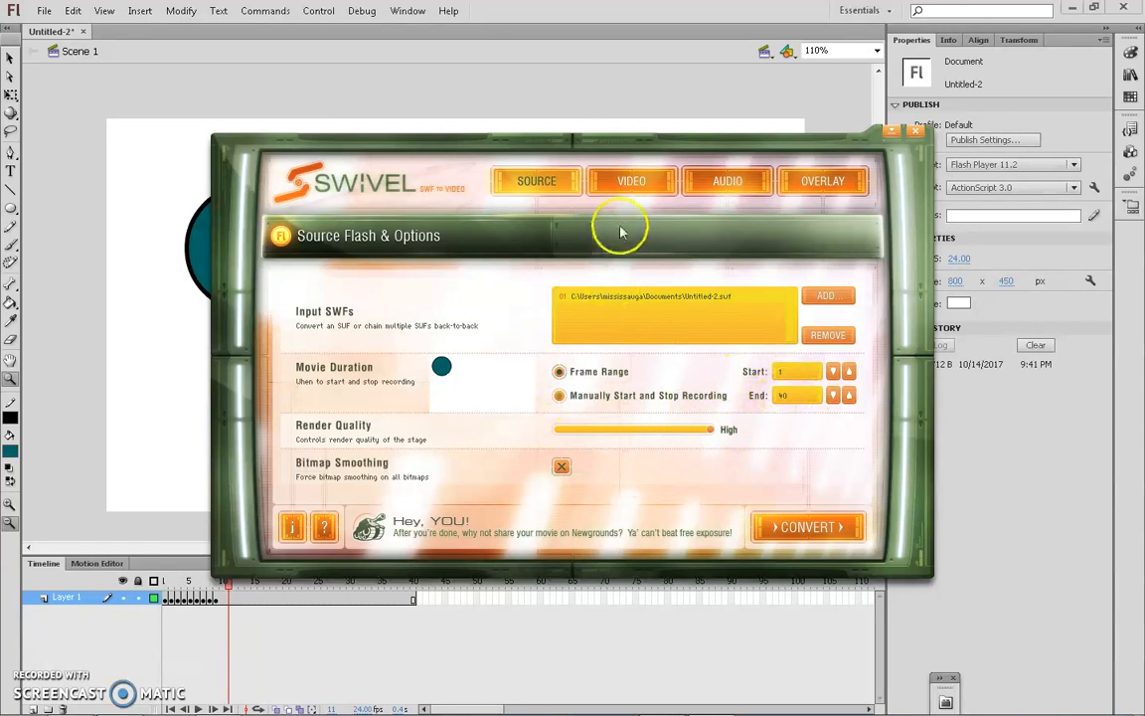
Step: In the video options, set Scale Mode to Stretch to Fit, keep the H.264 High codec and raise the video bitrate to about 11 Mbps
{"action": "left_click", "coordinate": [634, 191]}
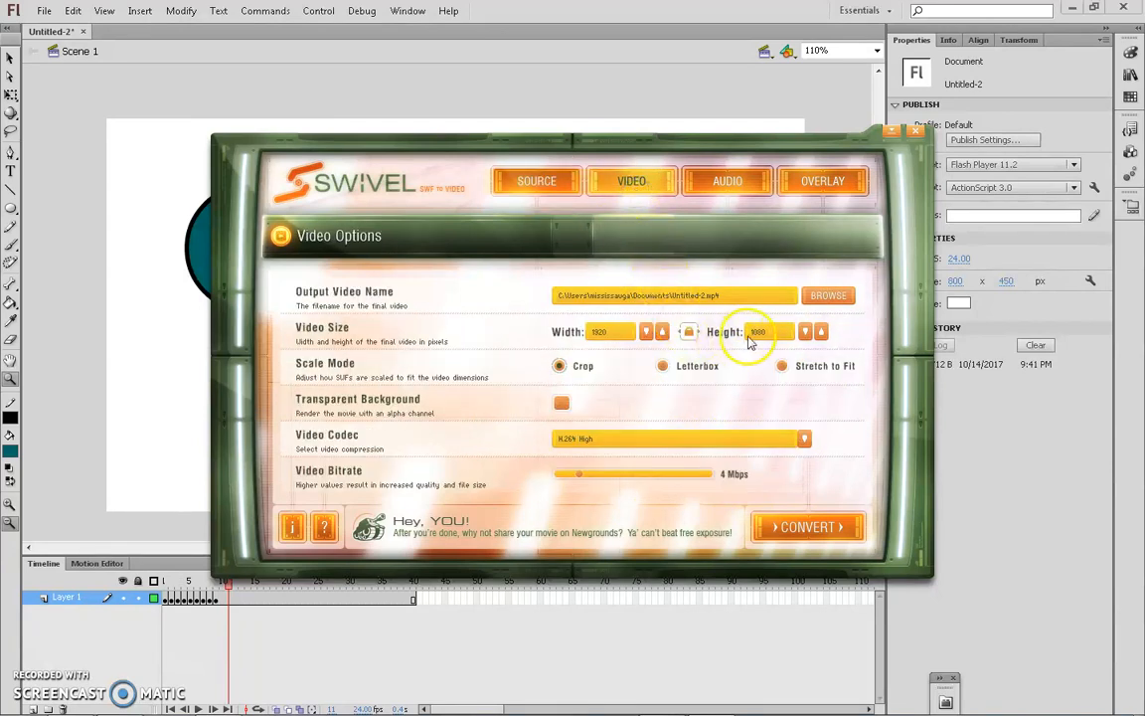
{"action": "left_click", "coordinate": [806, 368]}
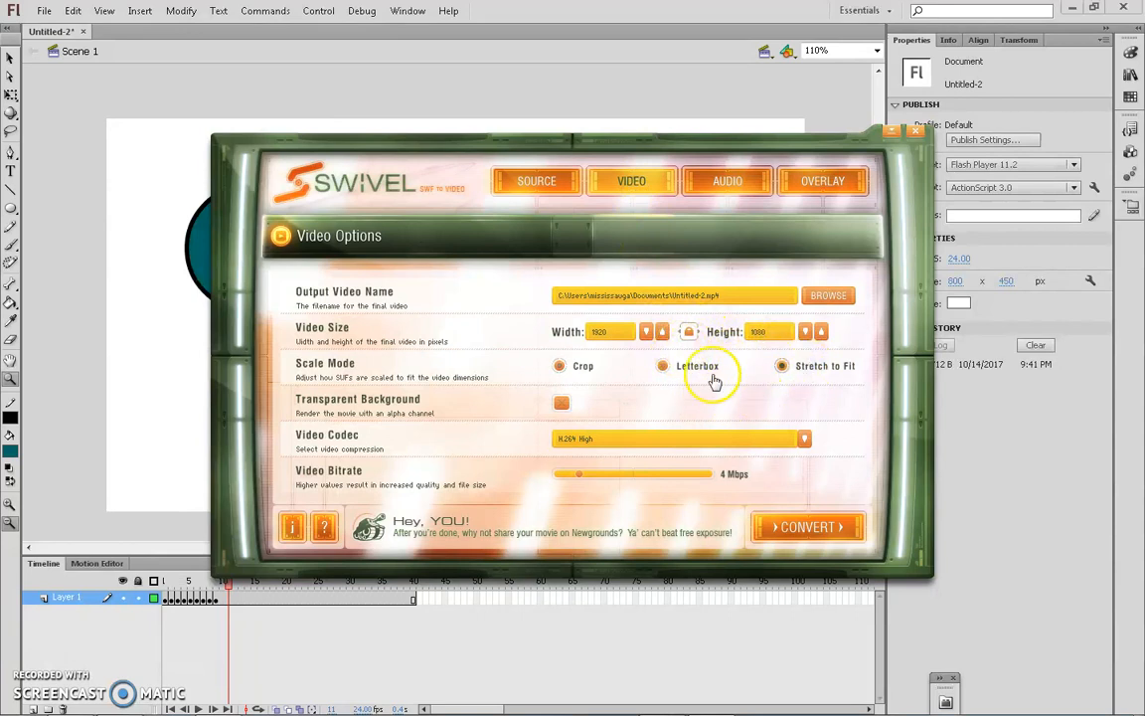
{"action": "left_click", "coordinate": [645, 439]}
{"action": "left_click", "coordinate": [645, 437]}
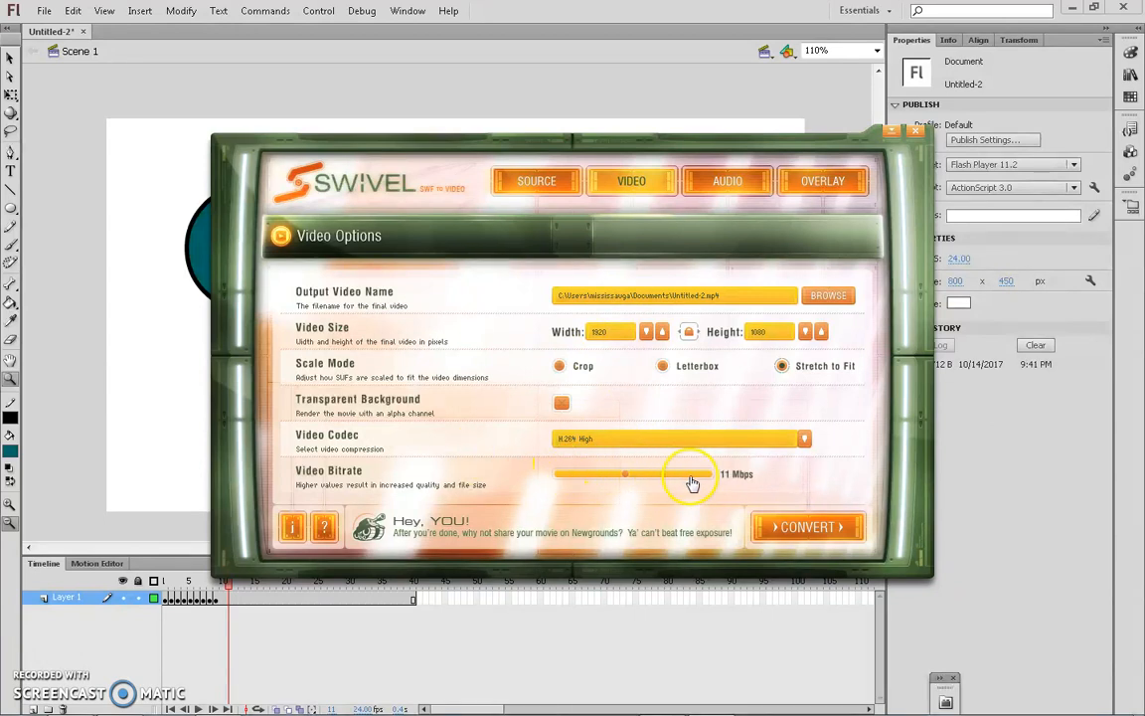
Step: In the audio options, try the External Audio Track source and browse the Documents folder for a track
{"action": "left_click", "coordinate": [733, 181]}
{"action": "left_click", "coordinate": [583, 296]}
{"action": "left_click", "coordinate": [595, 337]}
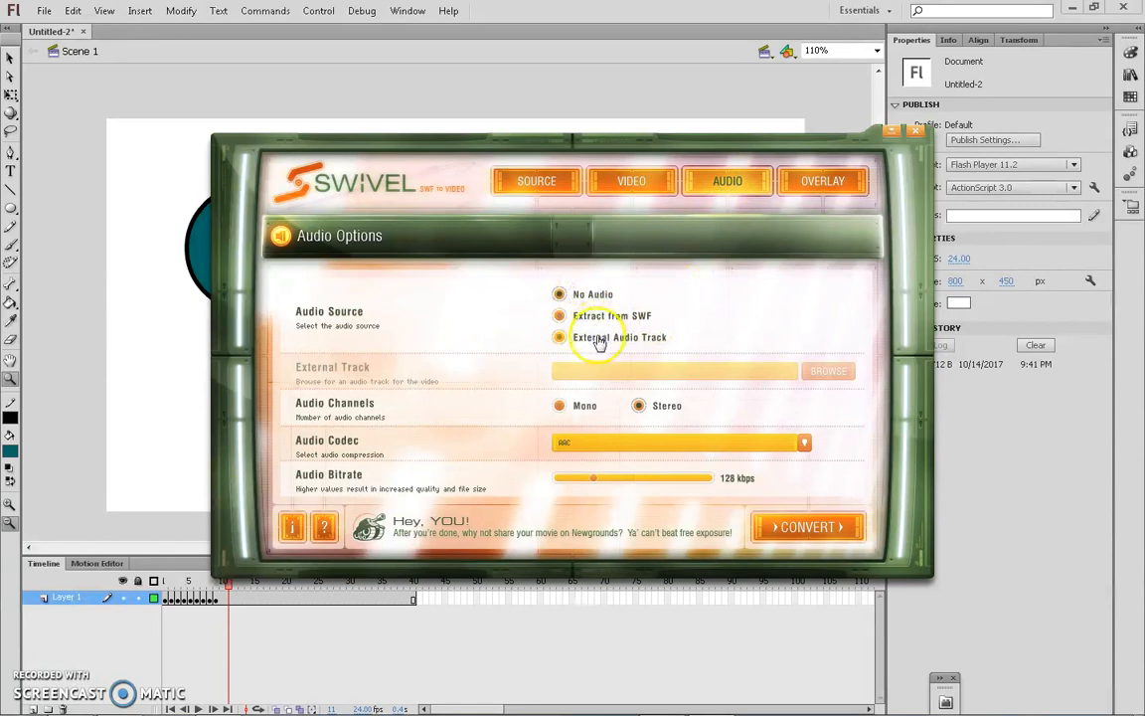
{"action": "left_click", "coordinate": [835, 378]}
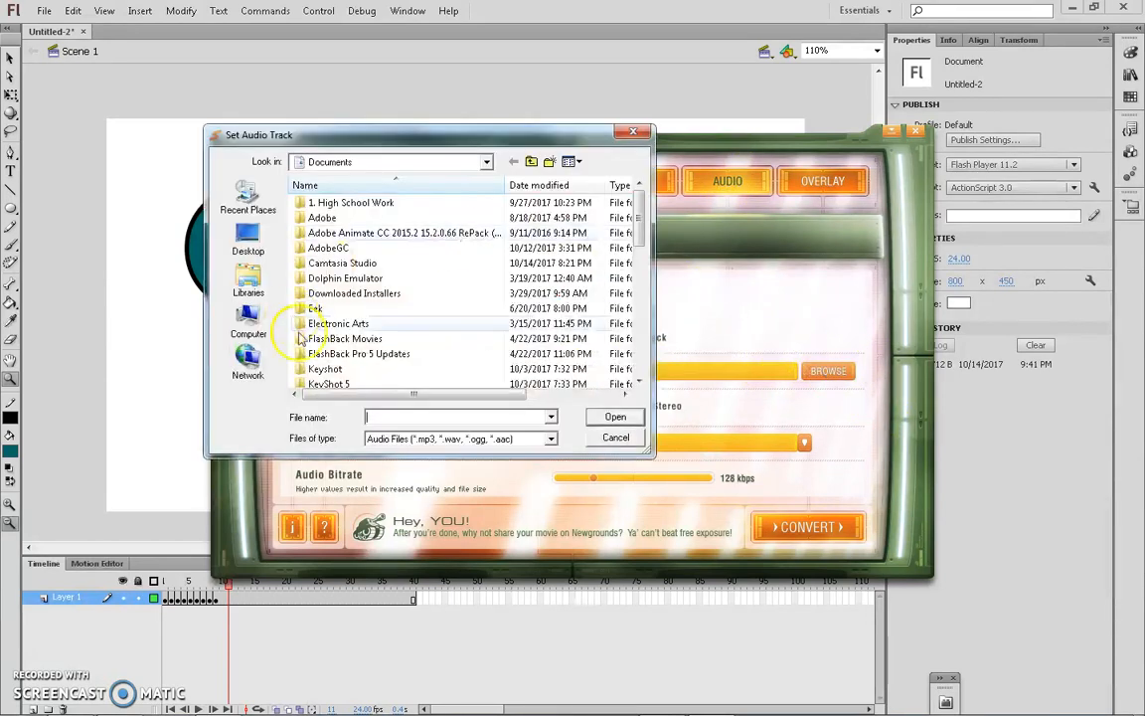
{"action": "left_click", "coordinate": [632, 132]}
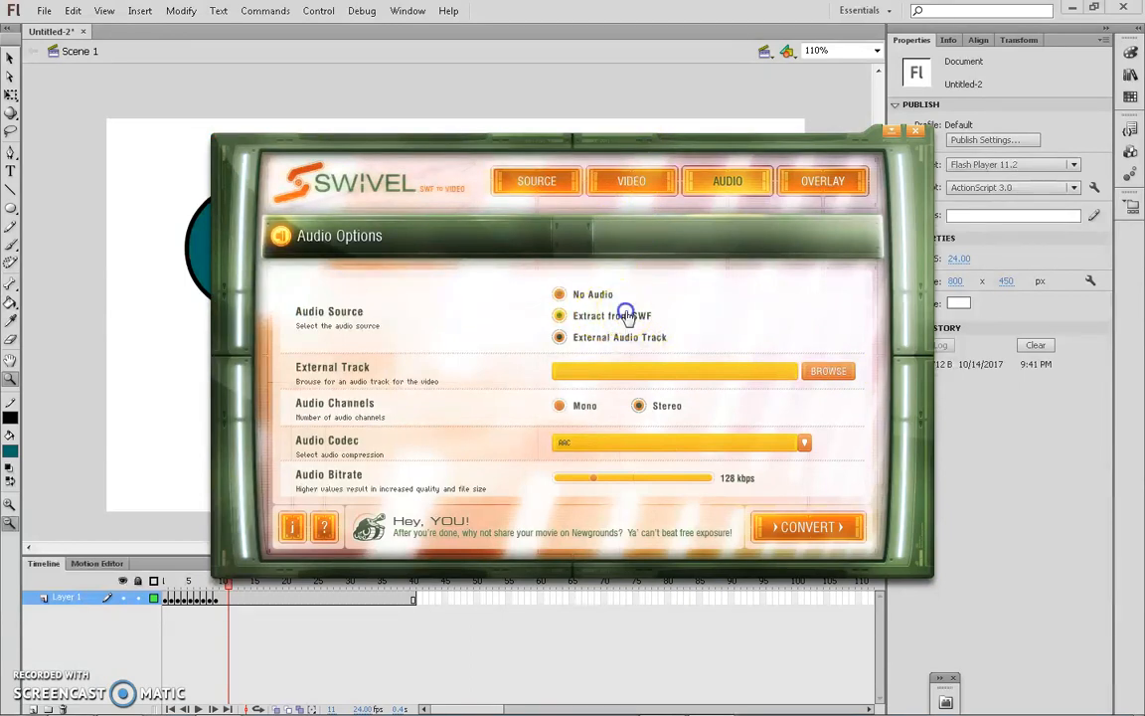
Step: Set the audio source to No Audio and the audio bitrate to 176 kbps
{"action": "left_click", "coordinate": [626, 315]}
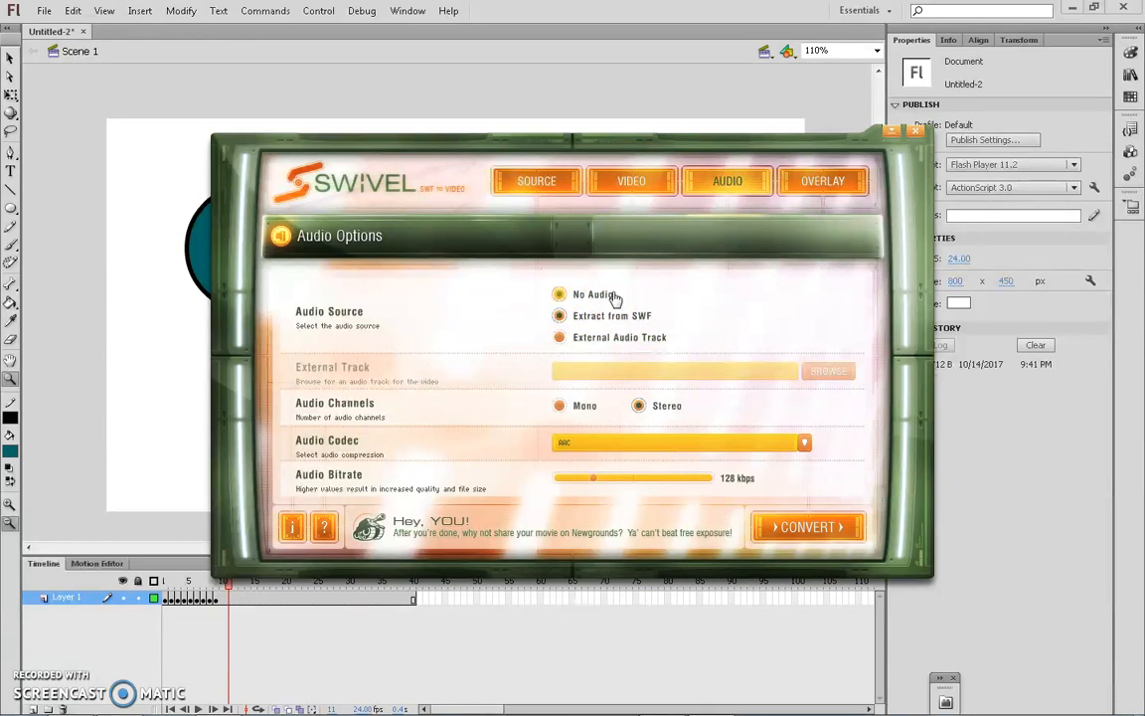
{"action": "left_click", "coordinate": [584, 296]}
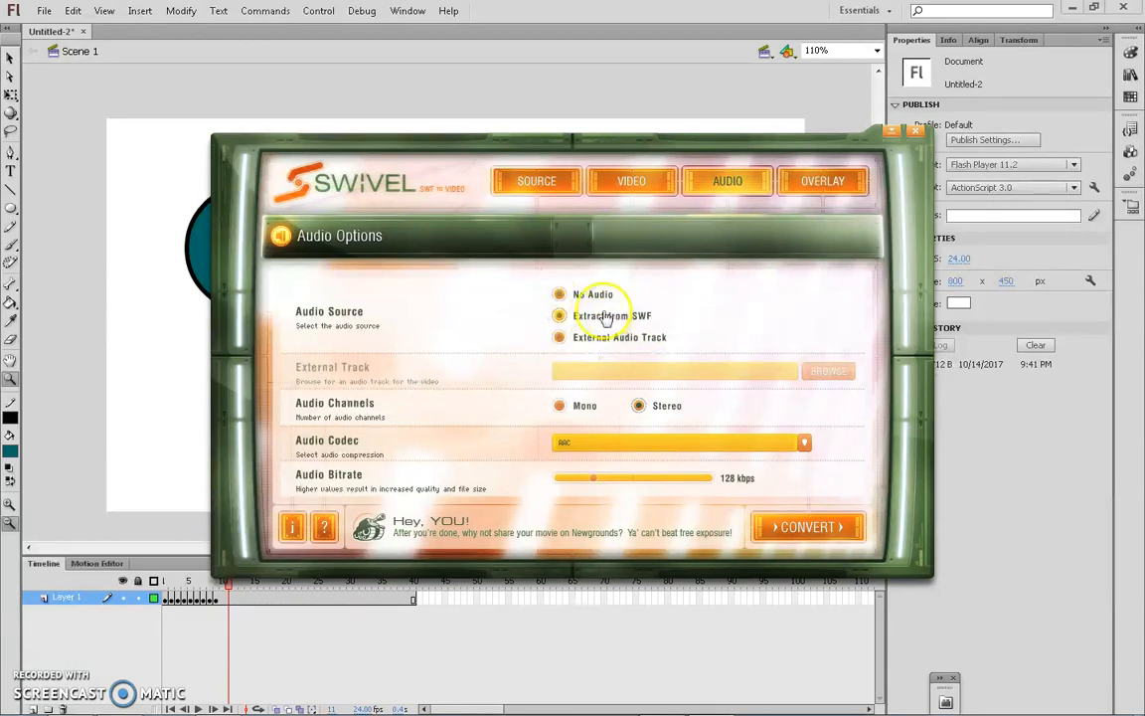
{"action": "left_click", "coordinate": [632, 317]}
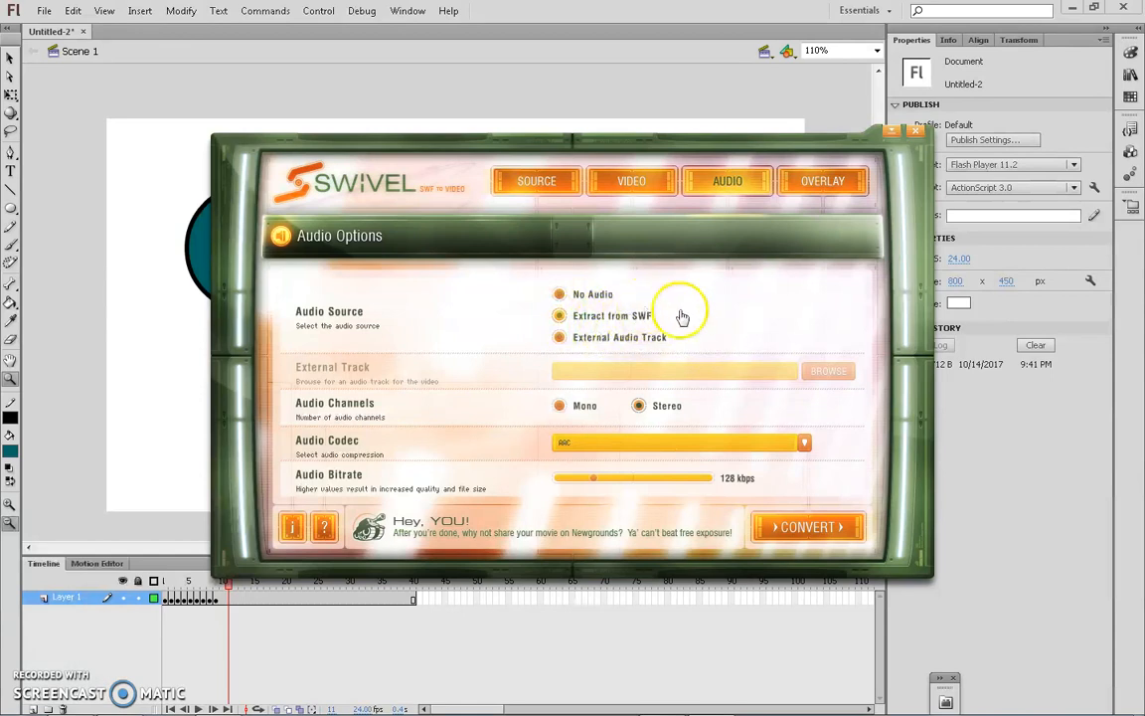
{"action": "left_click", "coordinate": [550, 293]}
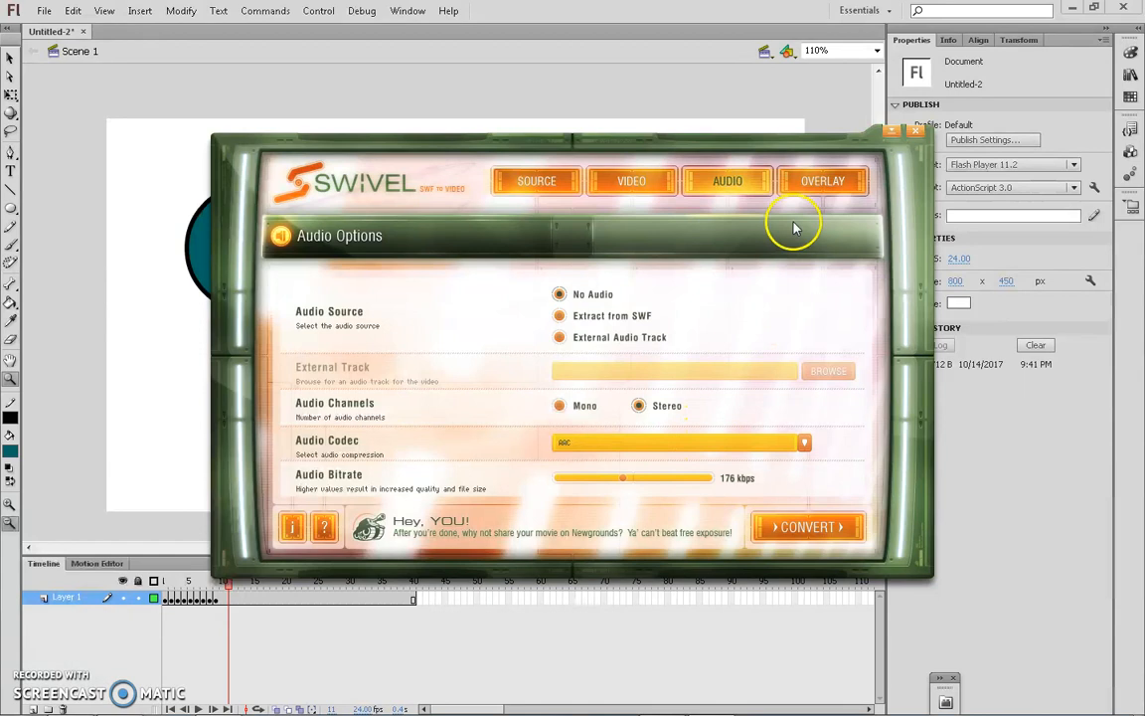
Step: Leave the watermark disabled in the overlay options and convert the SWF to Untitled-2.mp4
{"action": "left_click", "coordinate": [811, 185]}
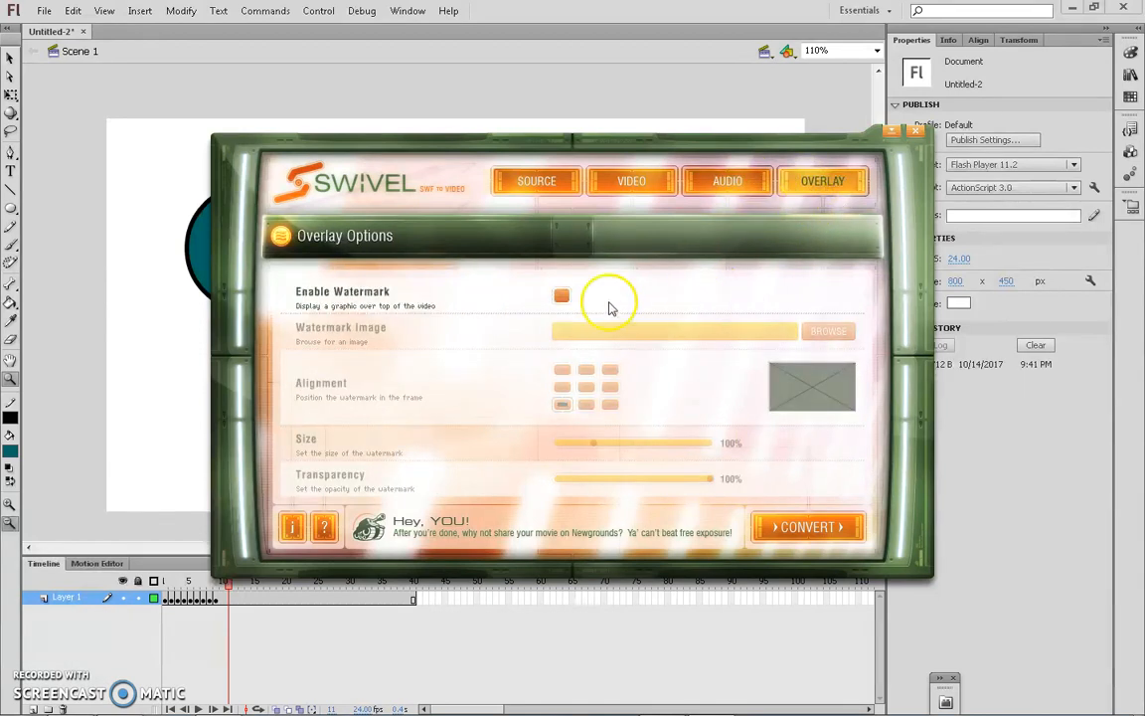
{"action": "left_click", "coordinate": [562, 296]}
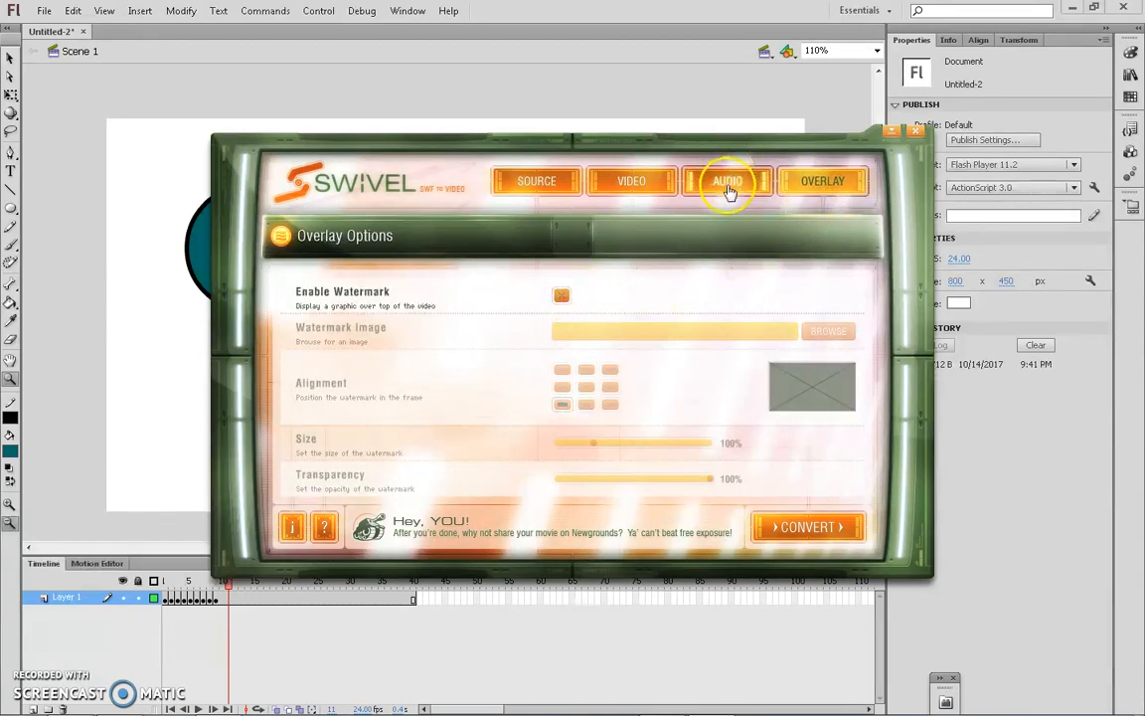
{"action": "left_click", "coordinate": [728, 187]}
{"action": "left_click", "coordinate": [787, 519]}
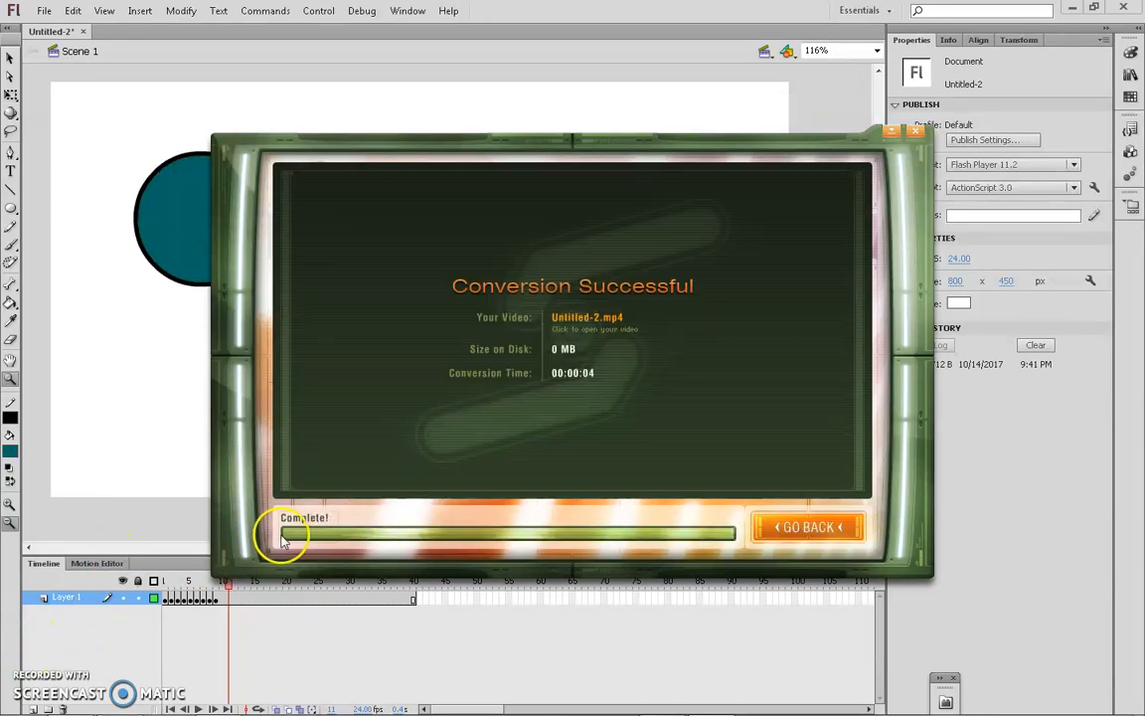
Step: Play the converted Untitled-2.mp4, replay it twice, and close the video player and Swivel
{"action": "left_click", "coordinate": [577, 318]}
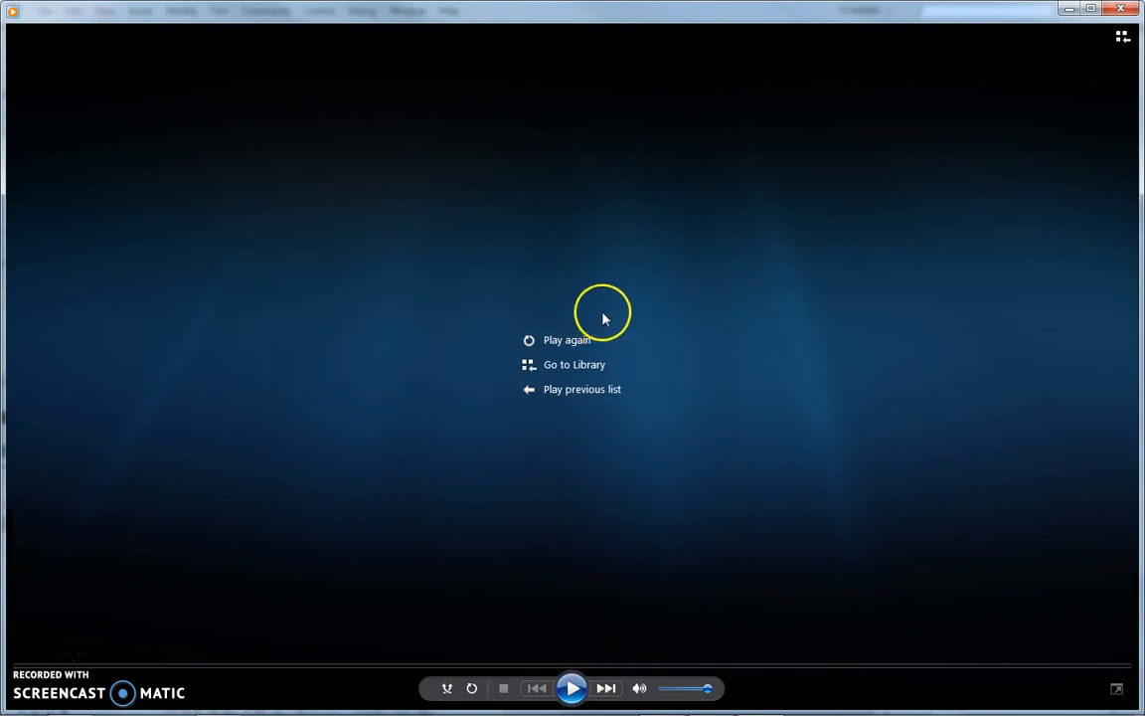
{"action": "left_click", "coordinate": [587, 338]}
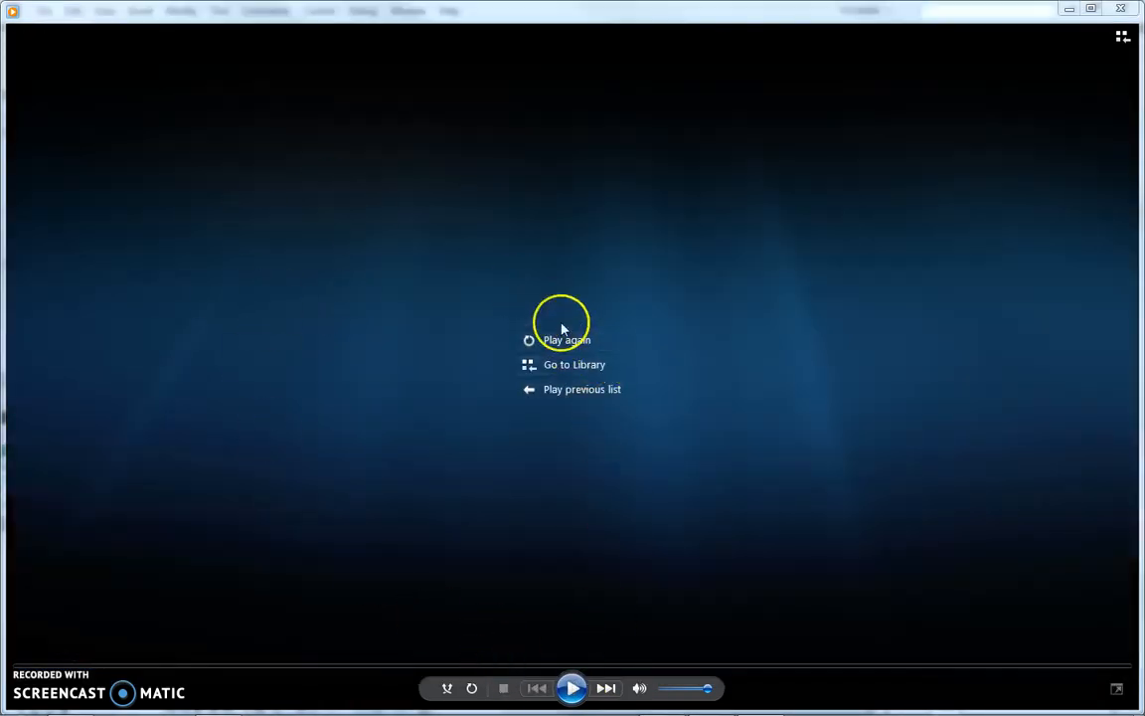
{"action": "left_click", "coordinate": [562, 338]}
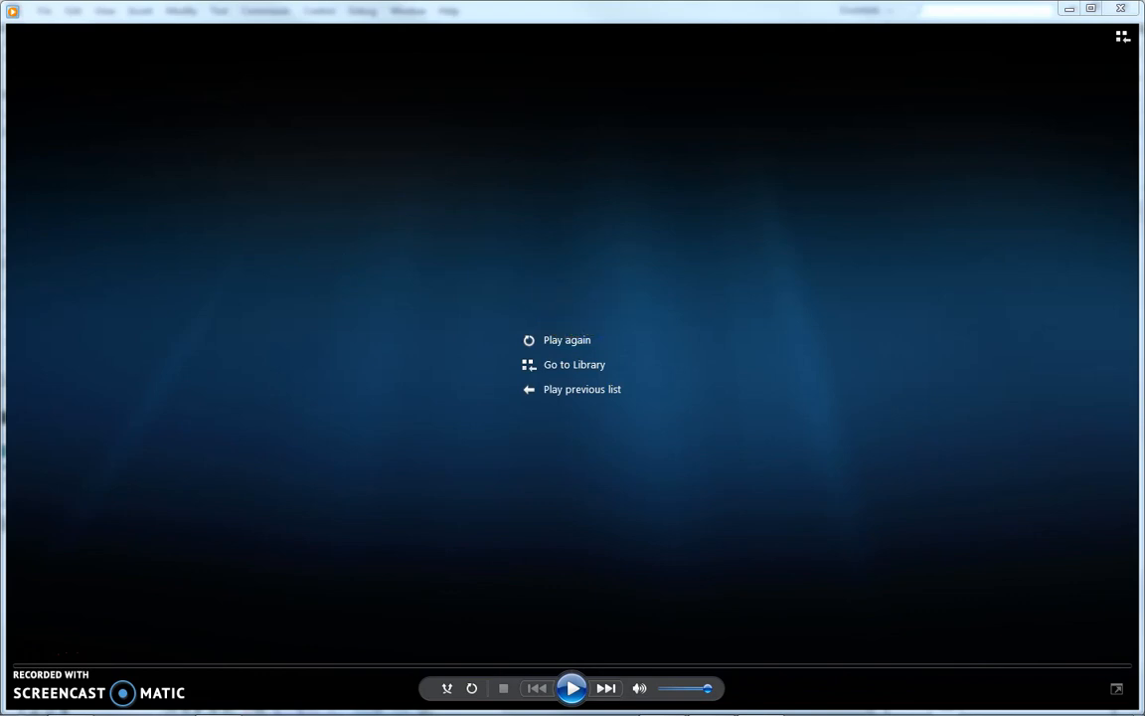
{"action": "left_click", "coordinate": [1120, 8]}
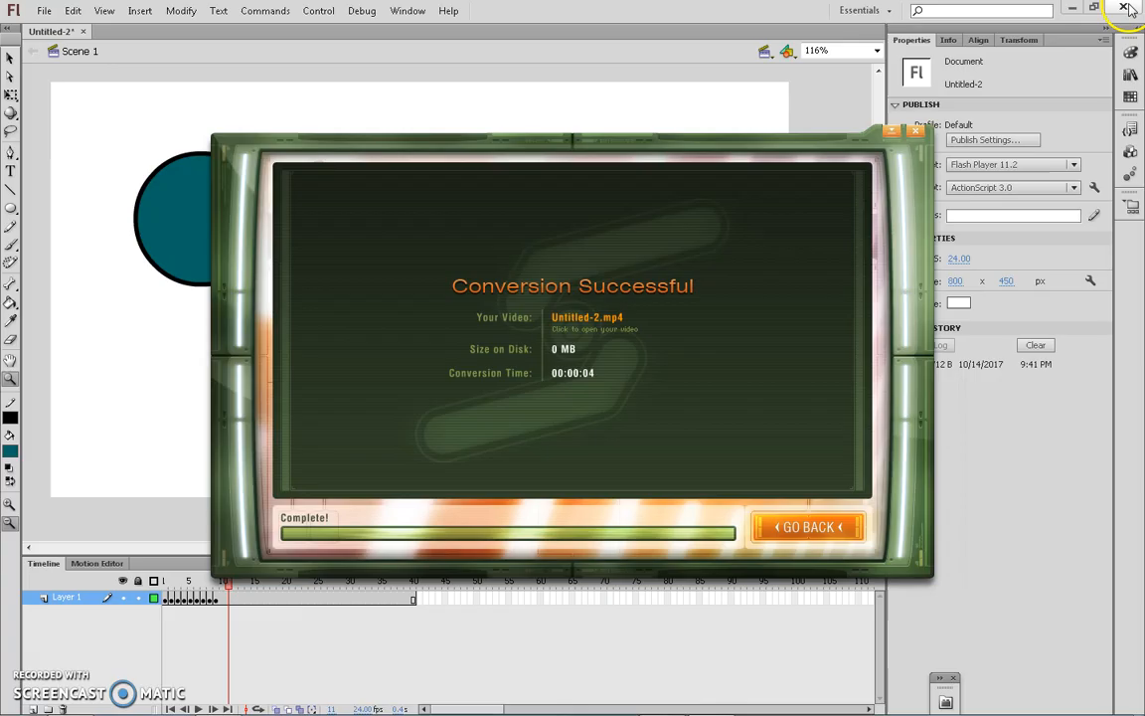
{"action": "left_click", "coordinate": [913, 133]}
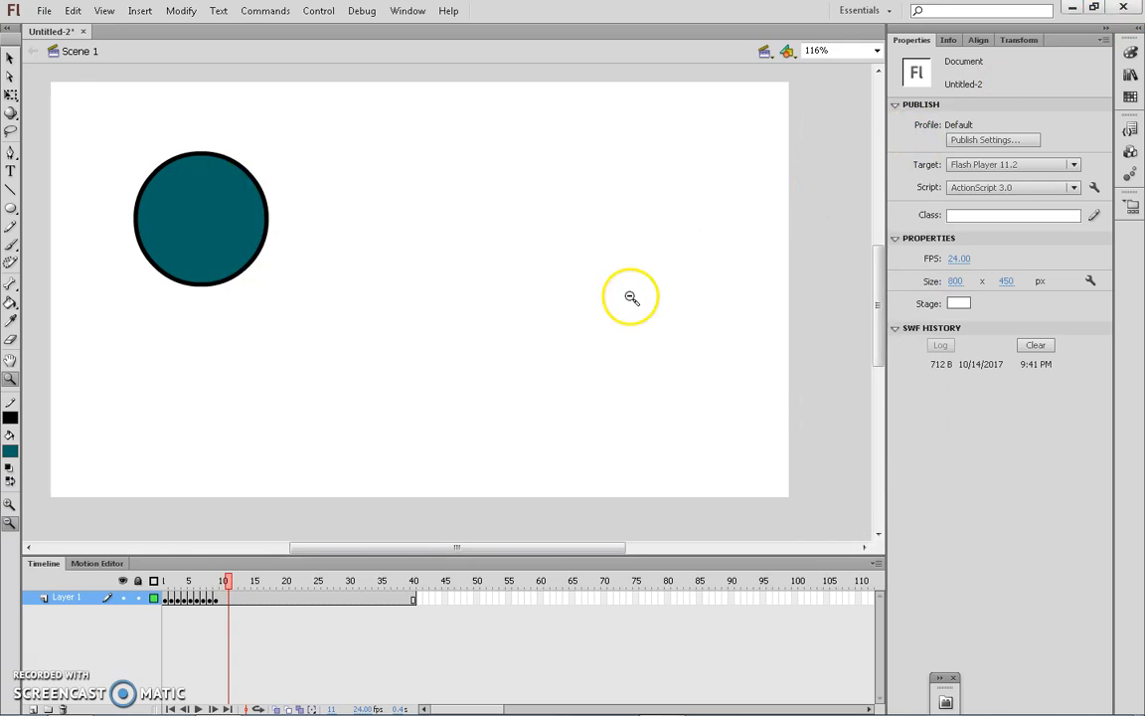